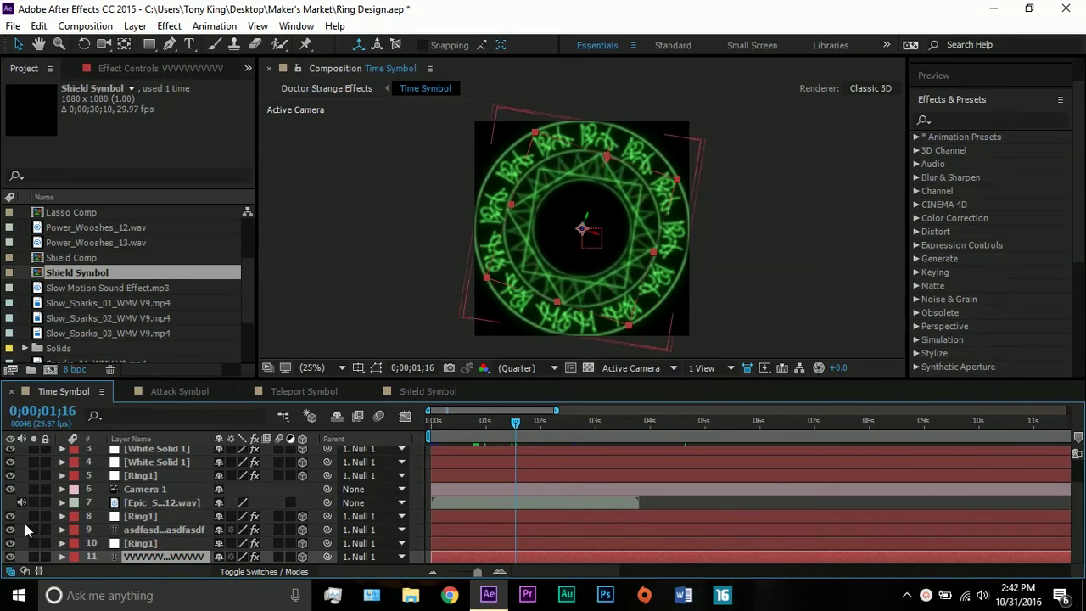
- Select and then deselect the ring layer in the Time Symbol composition
scroll(24, 523, up, 2)
click(404, 280)
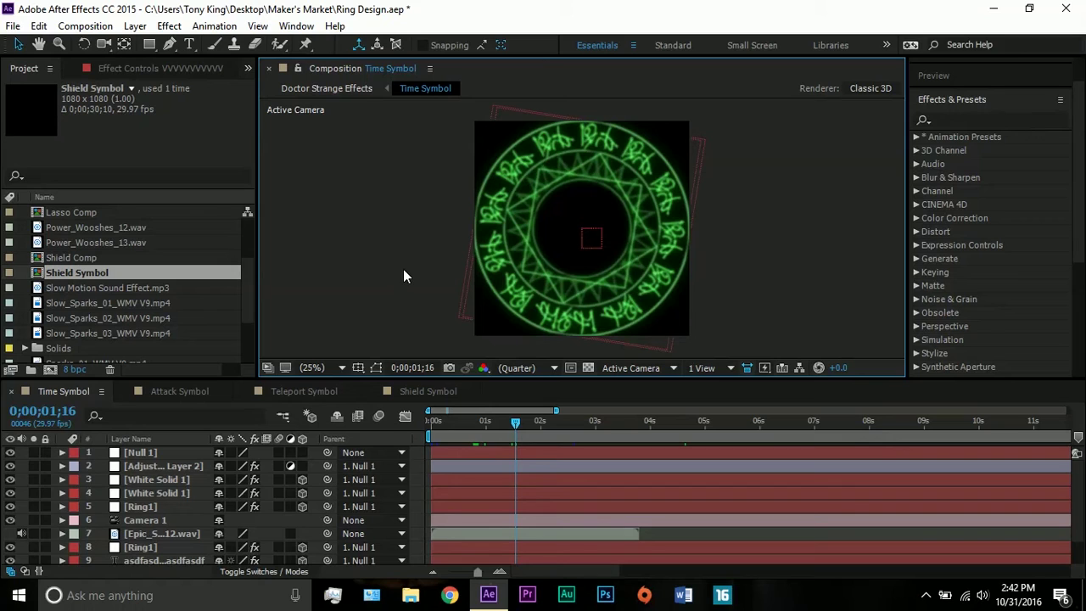
click(614, 152)
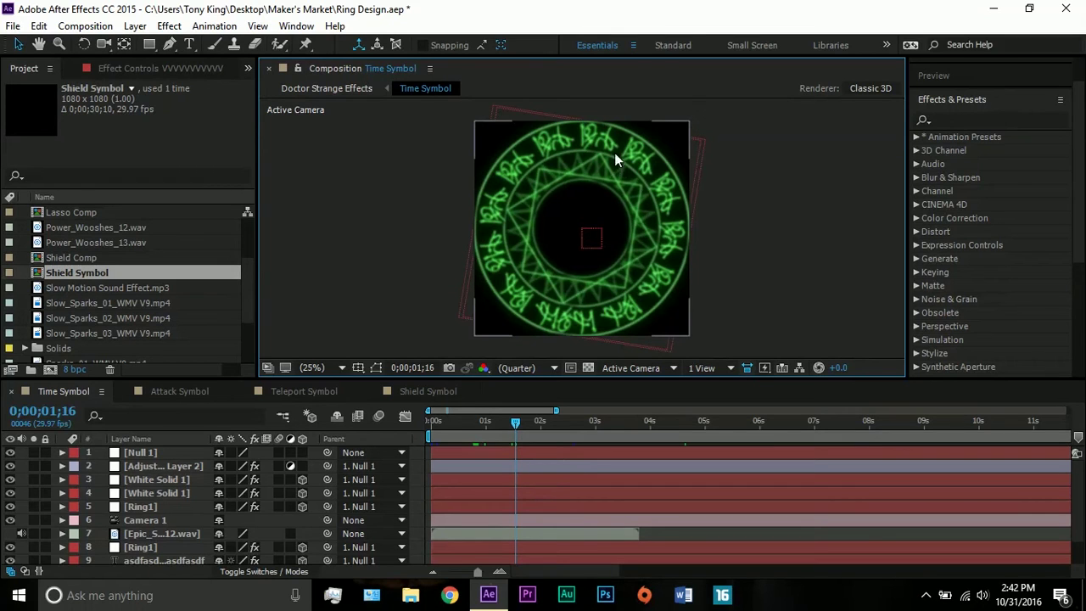
click(762, 195)
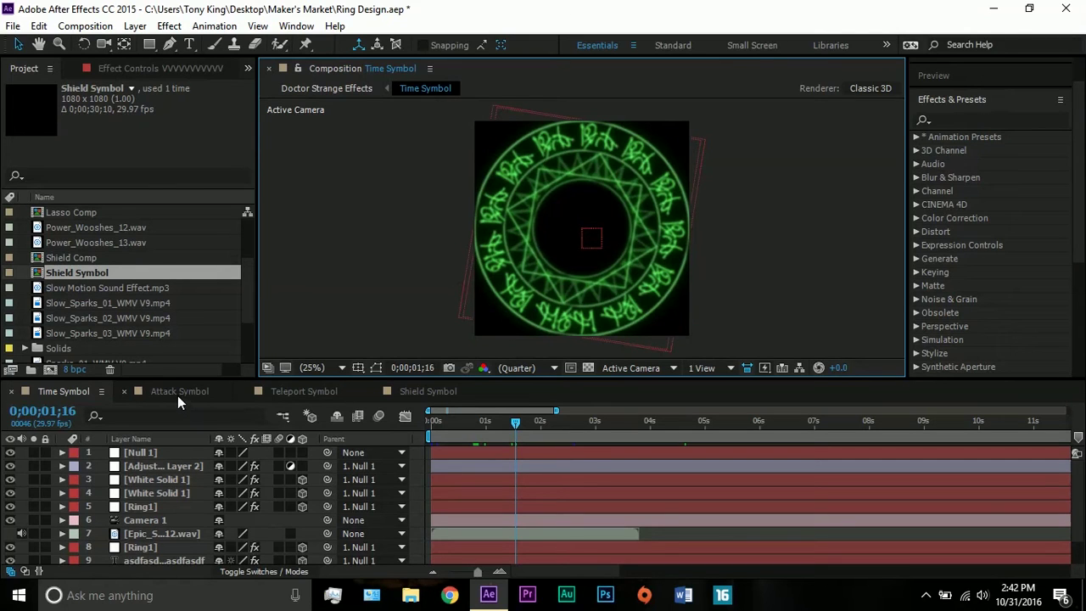
- Look through the Attack, Teleport and Shield Symbol compositions, then return to Time Symbol
click(67, 390)
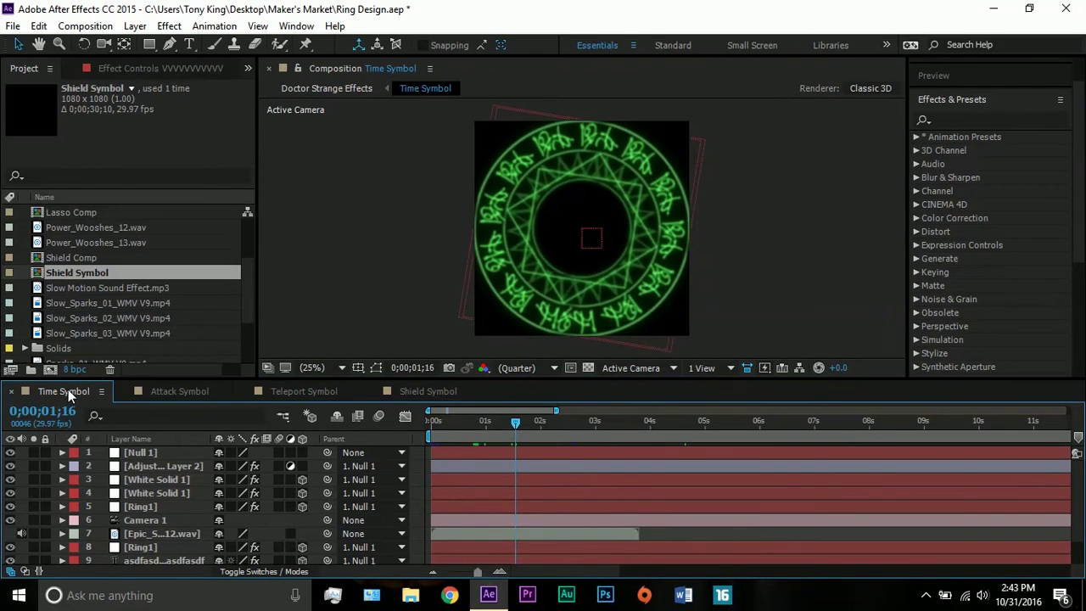
click(197, 394)
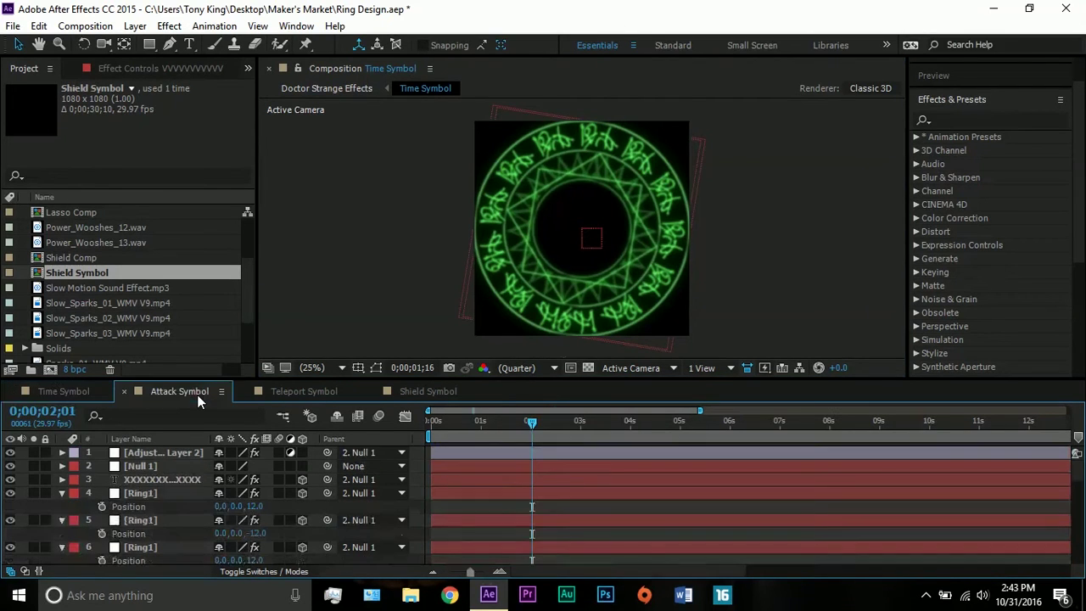
click(294, 393)
click(424, 391)
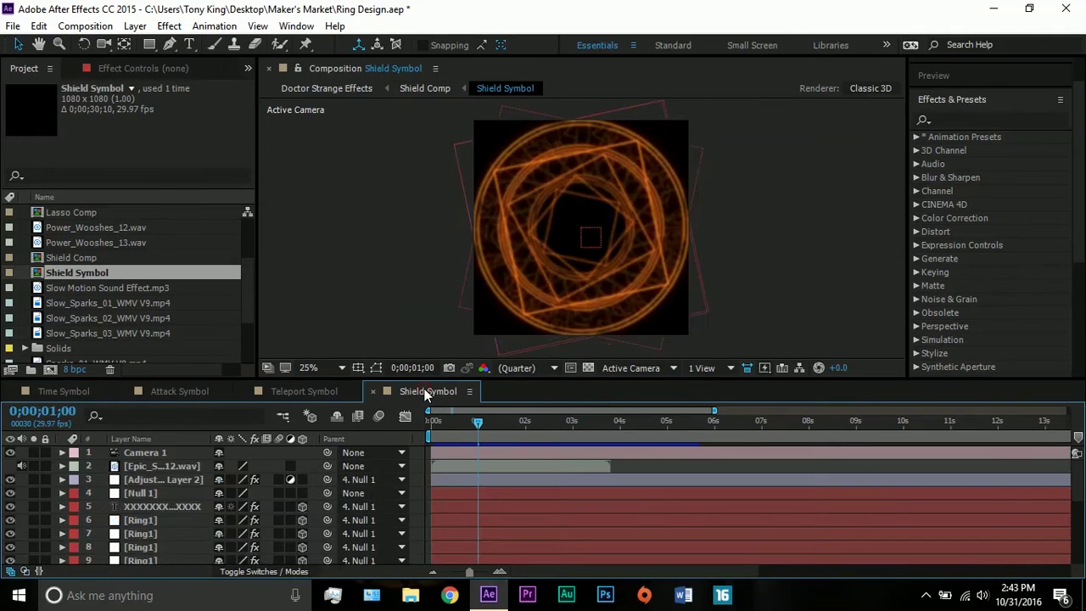
click(43, 387)
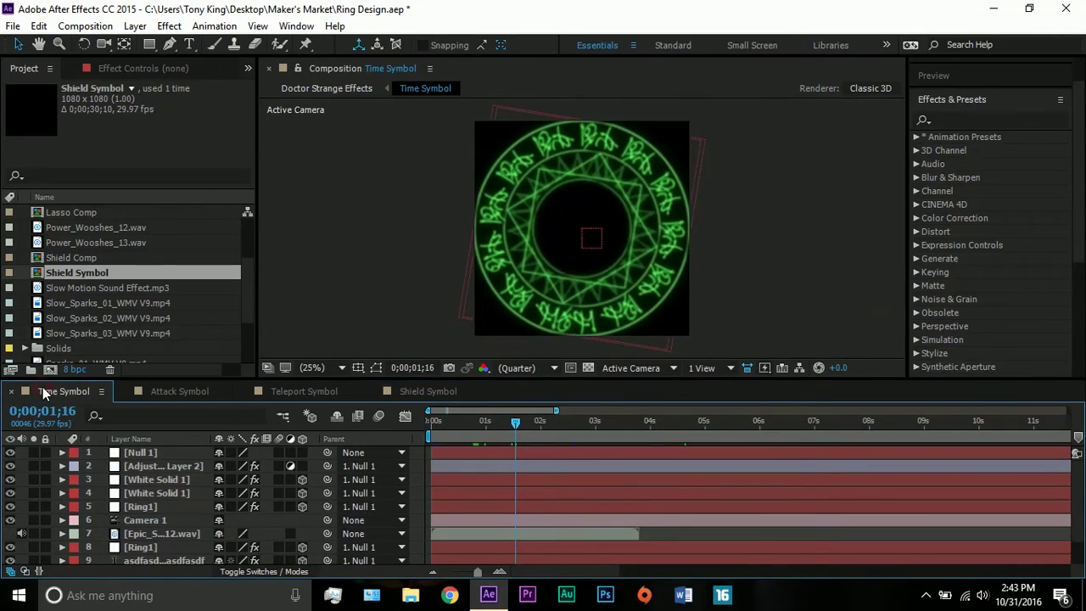
- Confirm Time Symbol's settings: 1080×1080, 29.97 fps, 0;00;59;28 duration
click(84, 26)
click(153, 68)
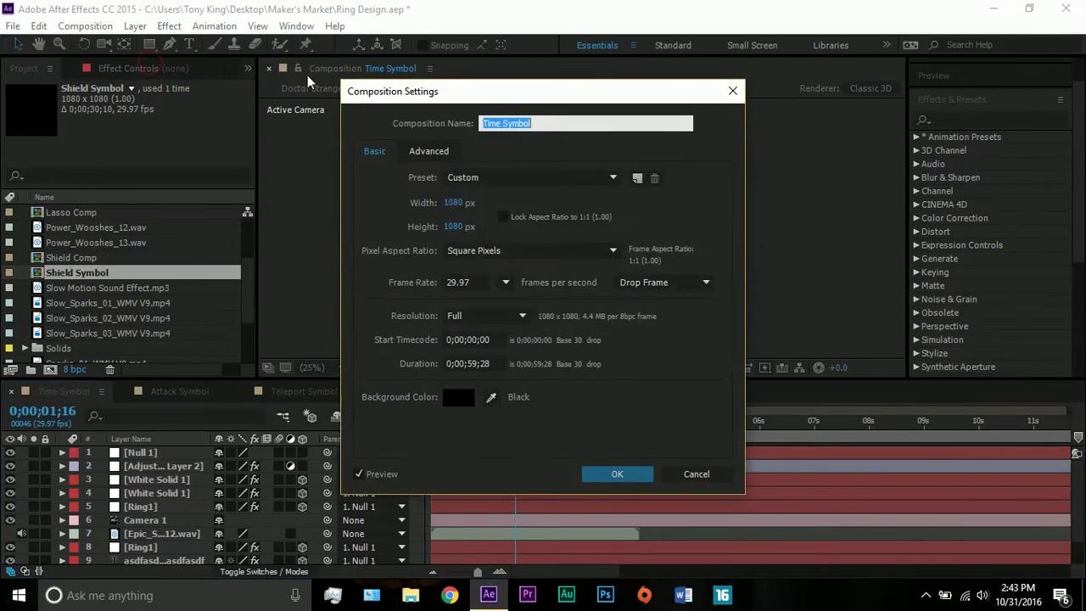
drag(522, 97, 225, 81)
click(200, 197)
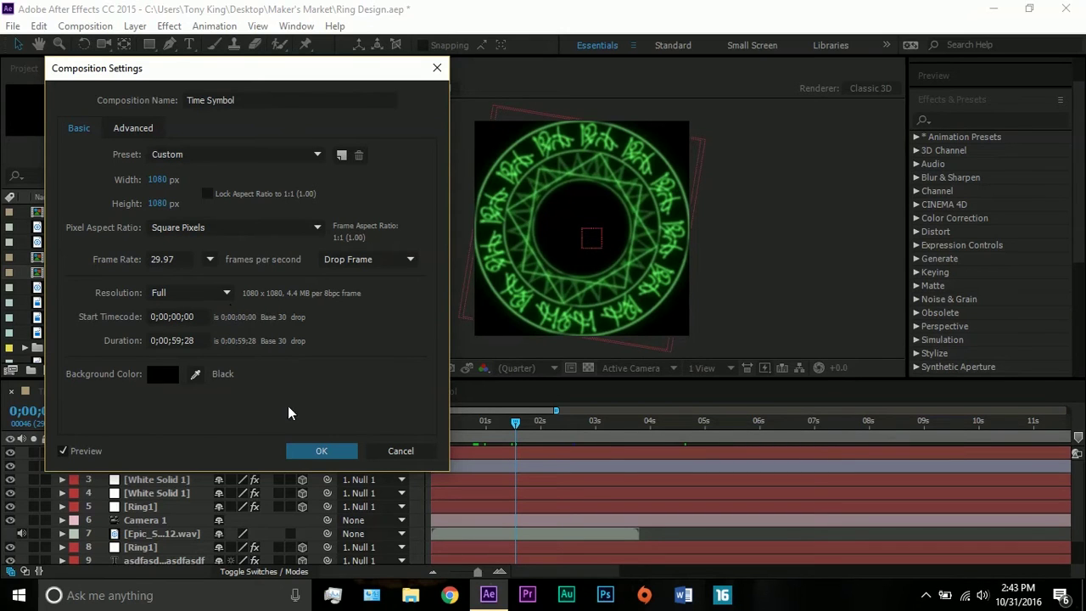
click(322, 452)
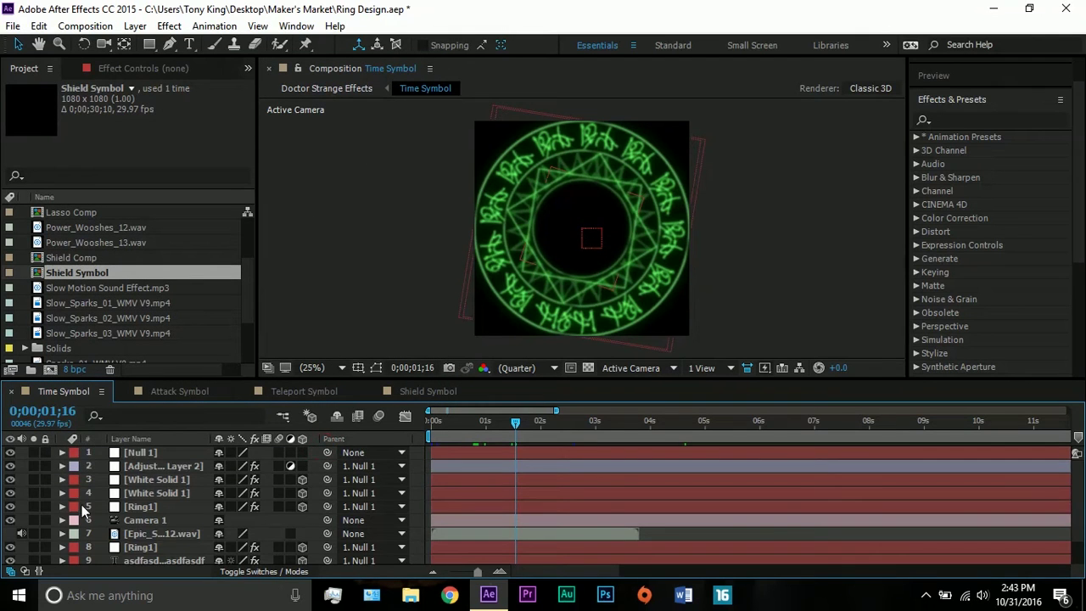
- Select the lower Ring1 layer (layer 10) and make it visible
scroll(68, 484, down, 2)
scroll(68, 483, up, 2)
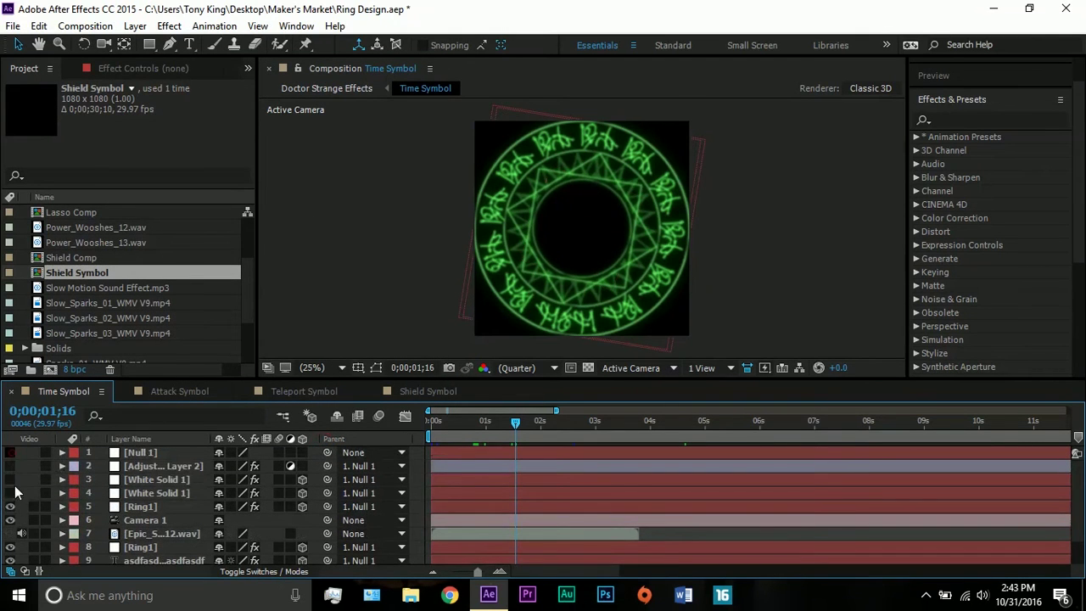
scroll(12, 563, down, 2)
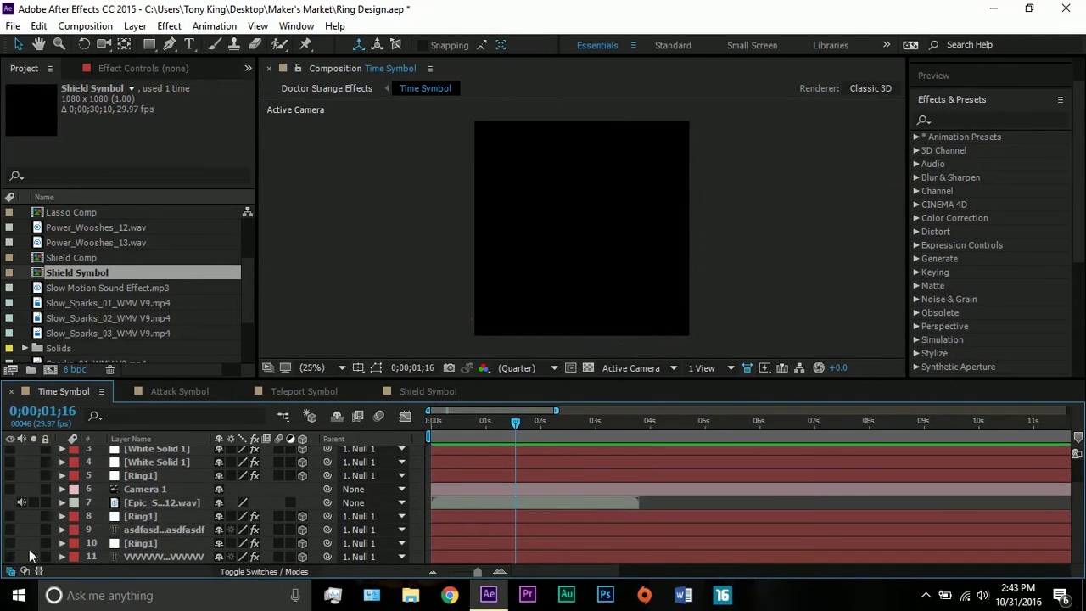
click(139, 545)
click(10, 544)
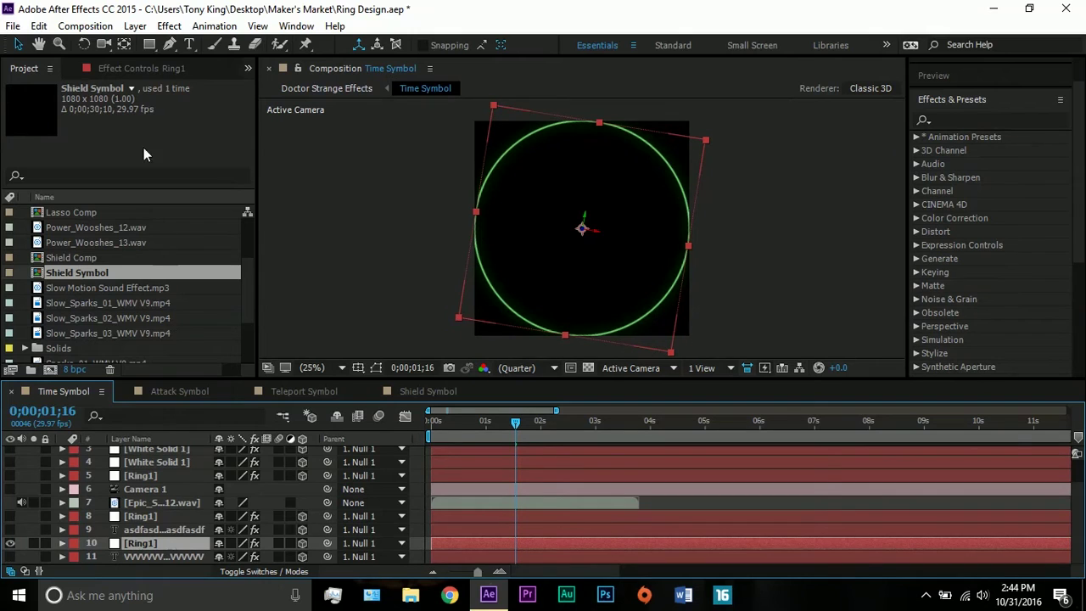
- Switch off Ring1's Stroke and Glow effects, leaving a plain white disc
click(132, 67)
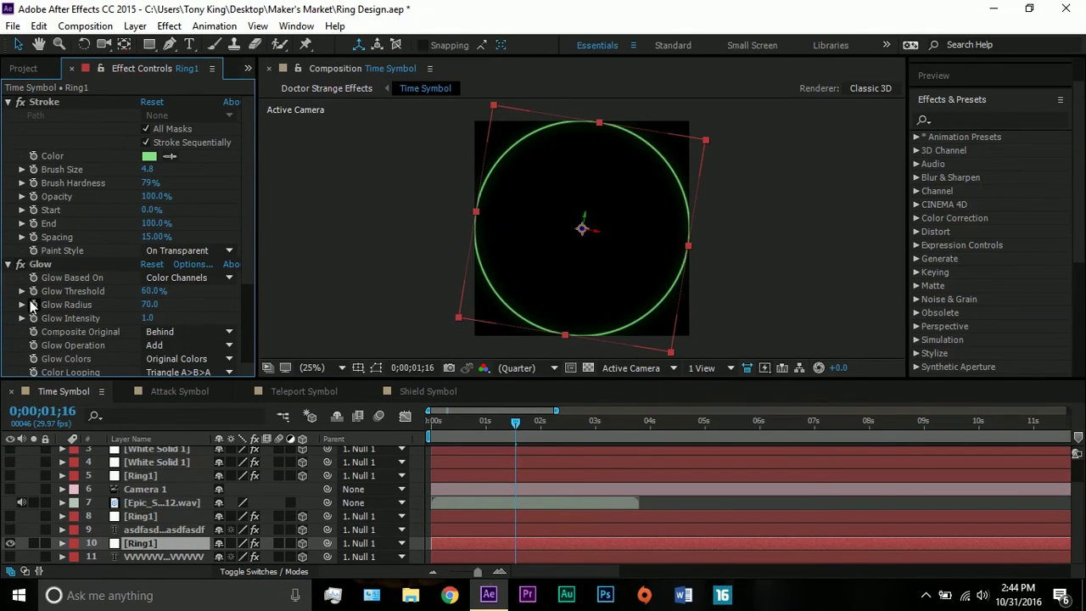
click(8, 266)
click(8, 101)
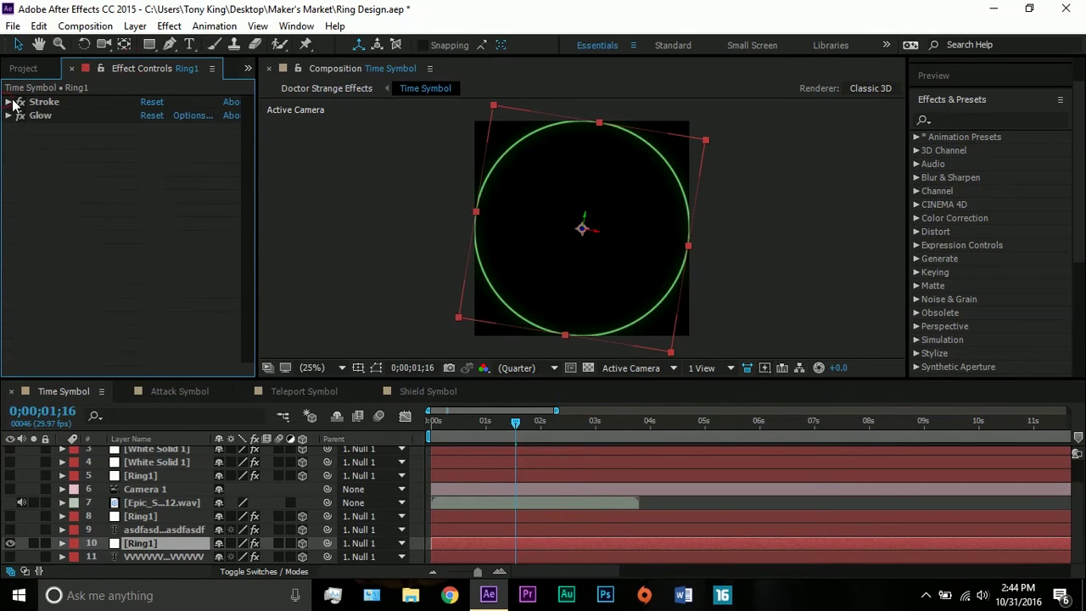
click(20, 101)
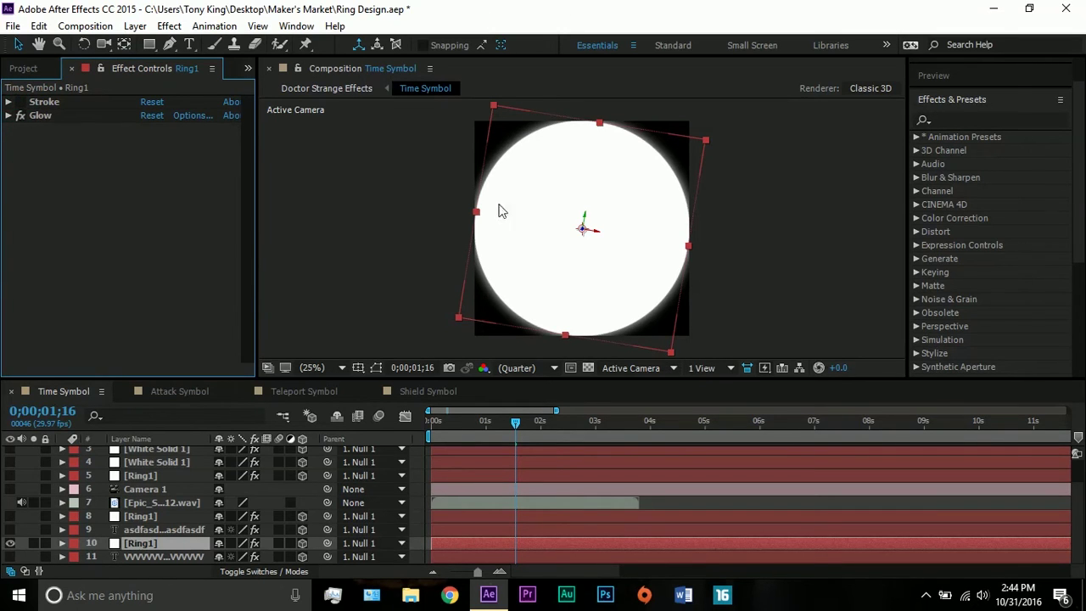
click(23, 115)
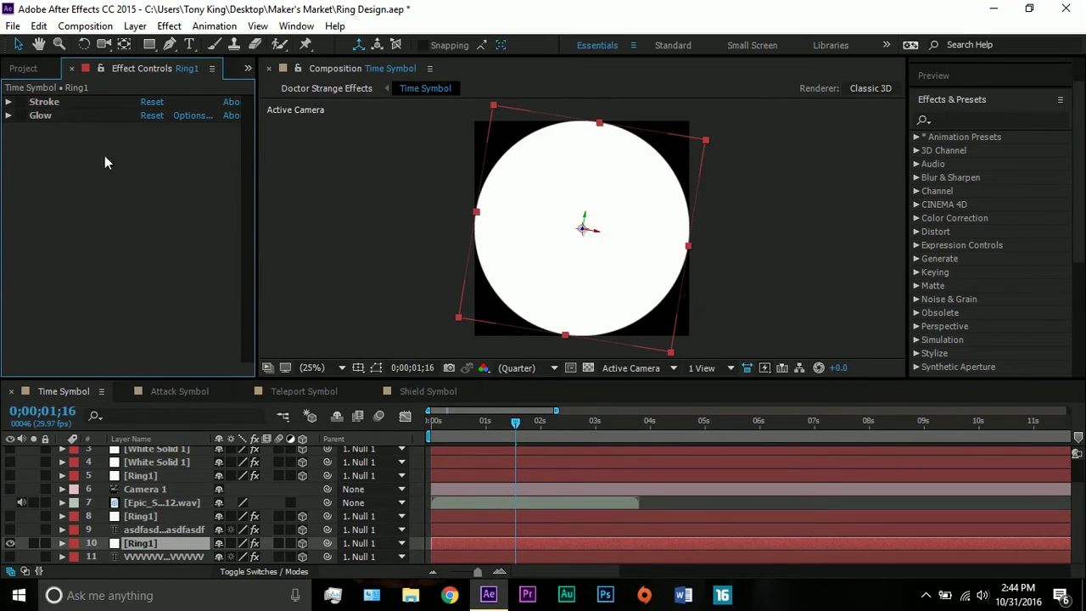
click(135, 26)
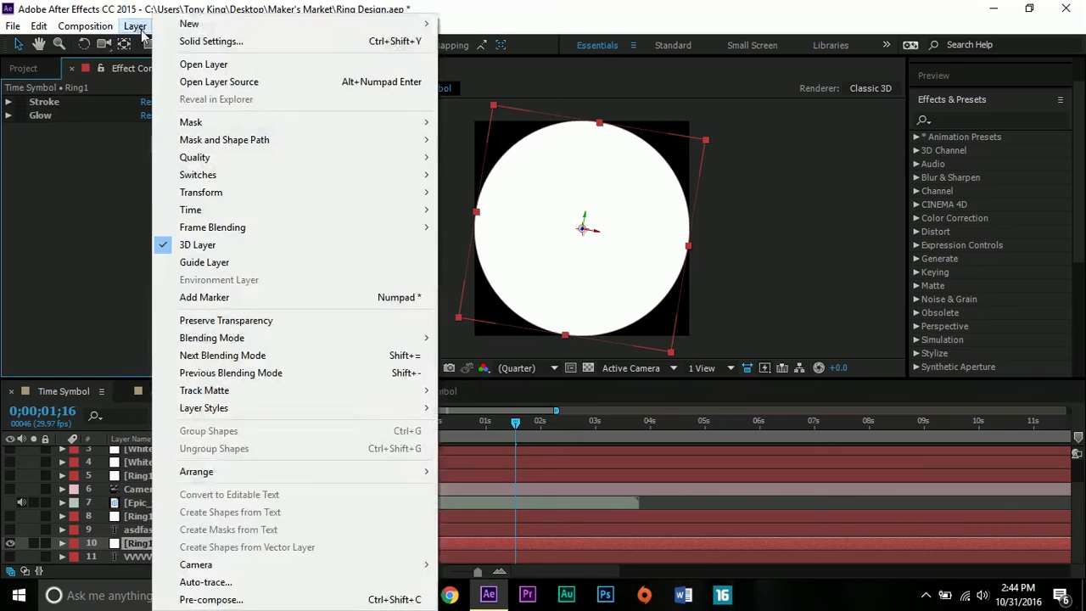
mouse_move(185, 27)
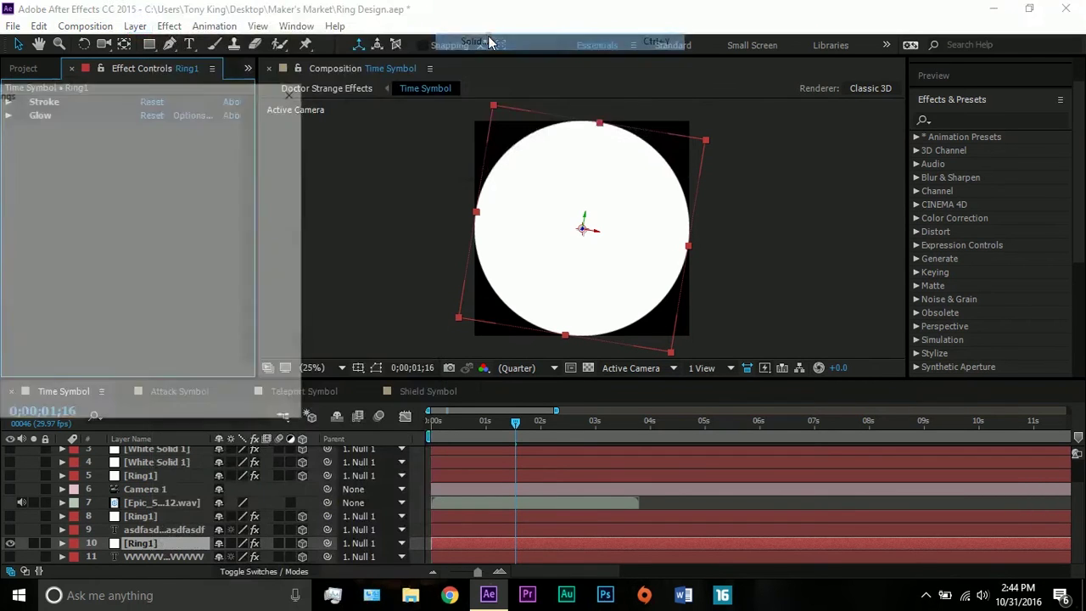
click(146, 310)
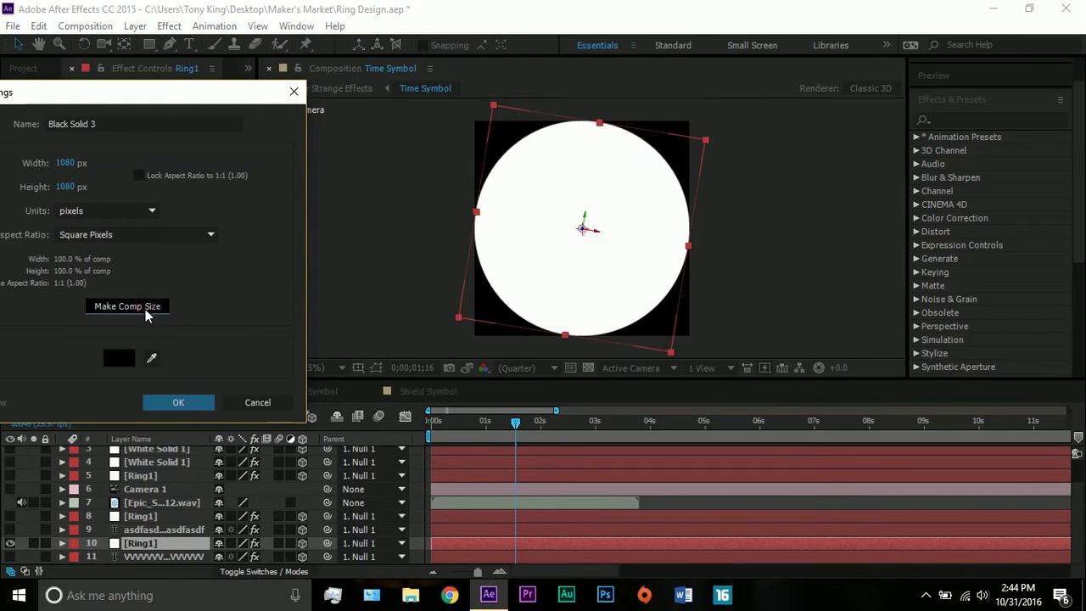
click(186, 408)
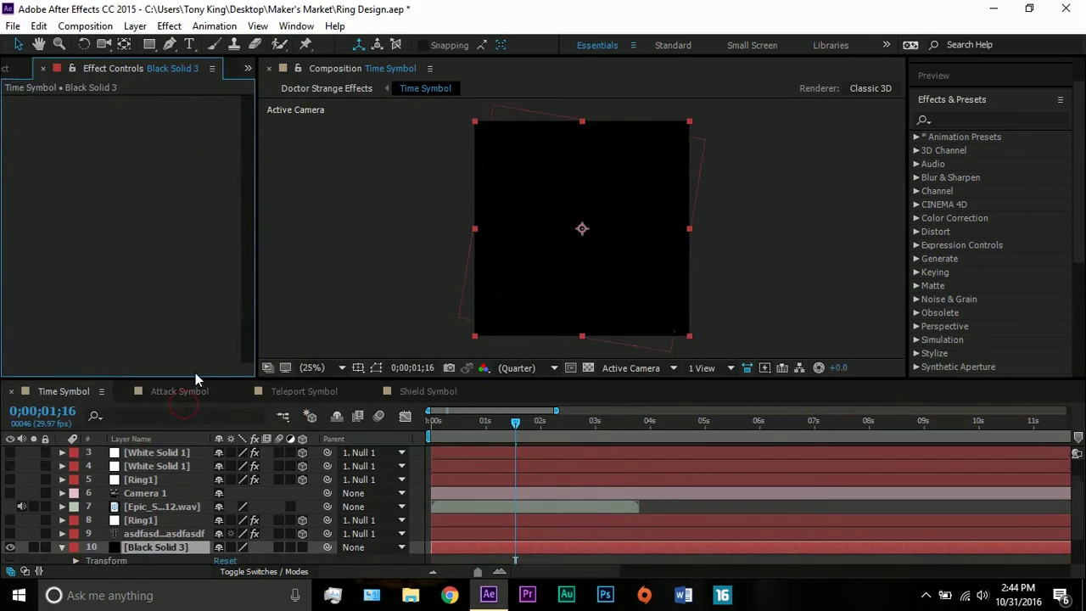
click(149, 45)
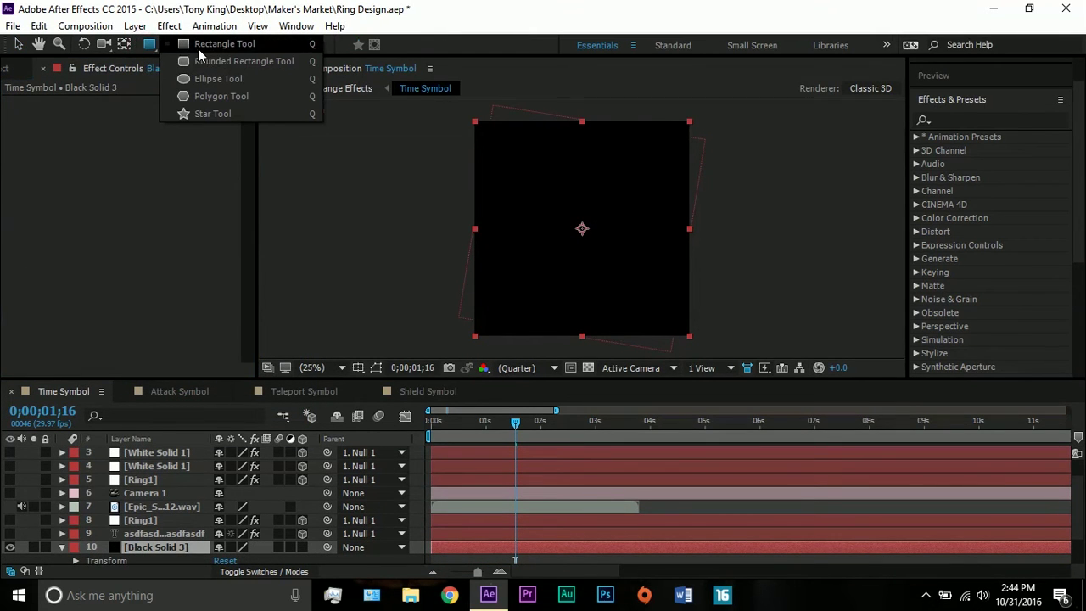
click(210, 79)
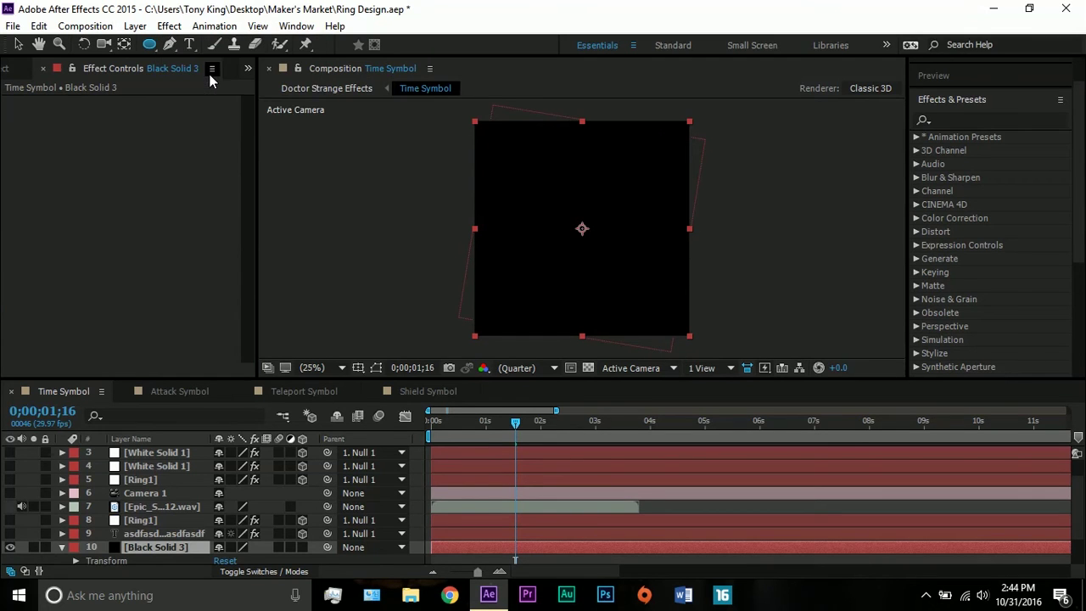
double_click(154, 49)
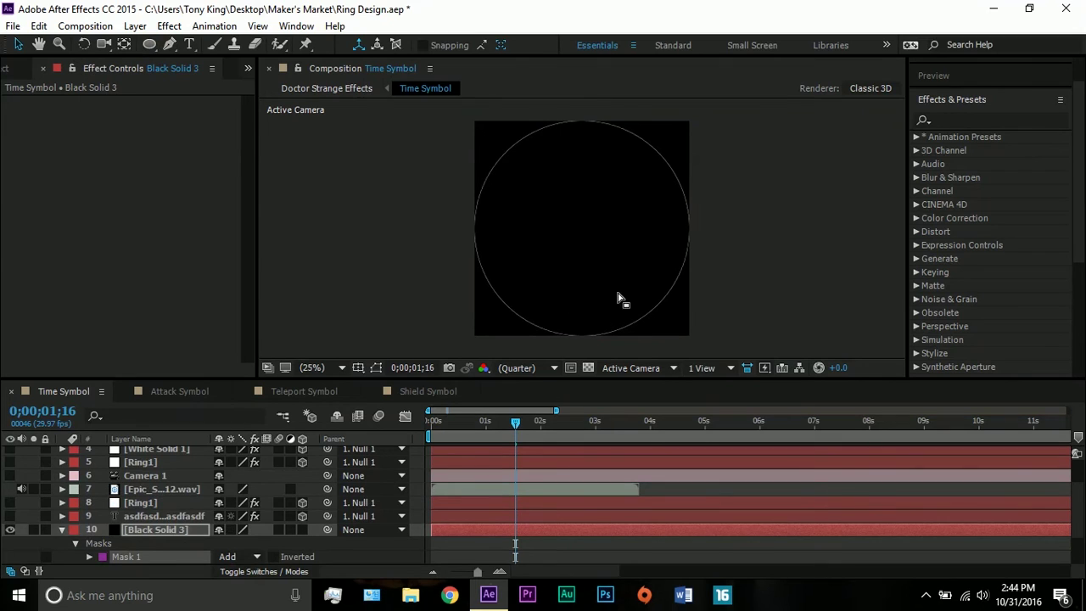
click(147, 535)
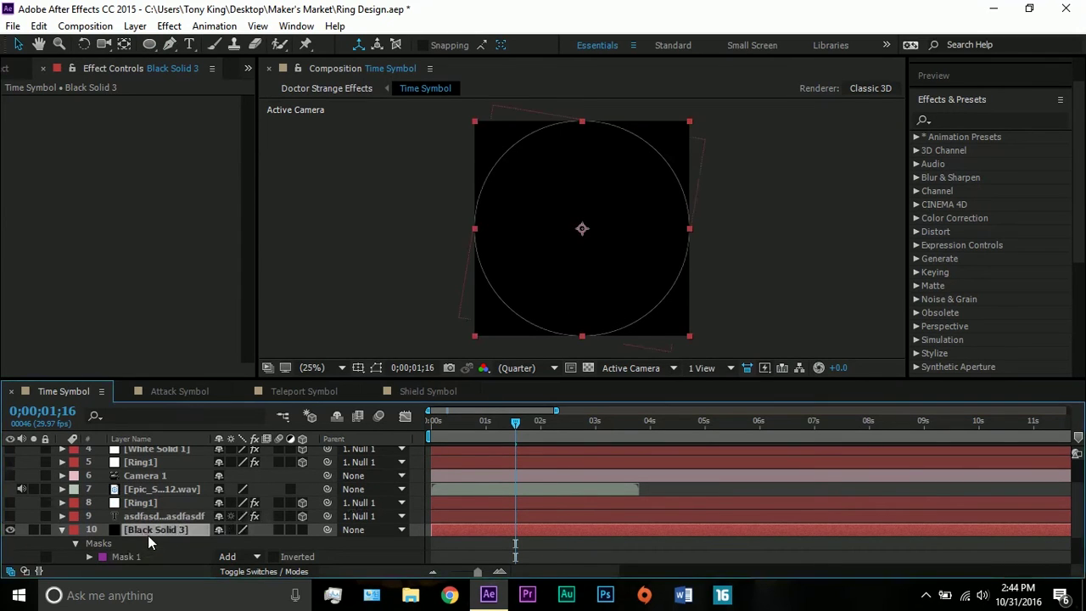
scroll(155, 537, down, 2)
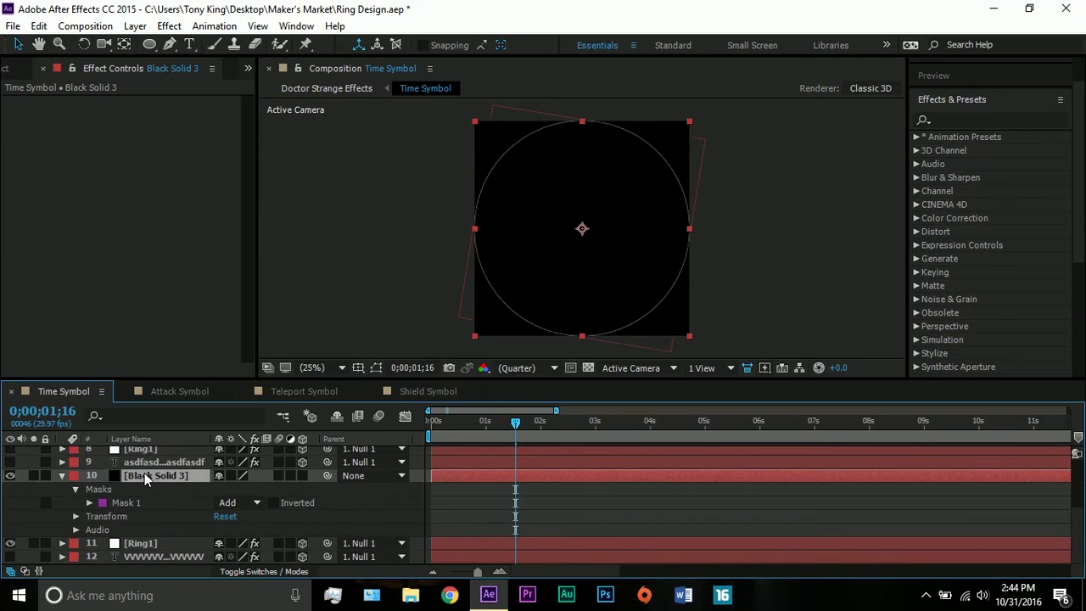
key(Delete)
- Turn Ring1's Stroke effect back on and expand its settings
click(136, 543)
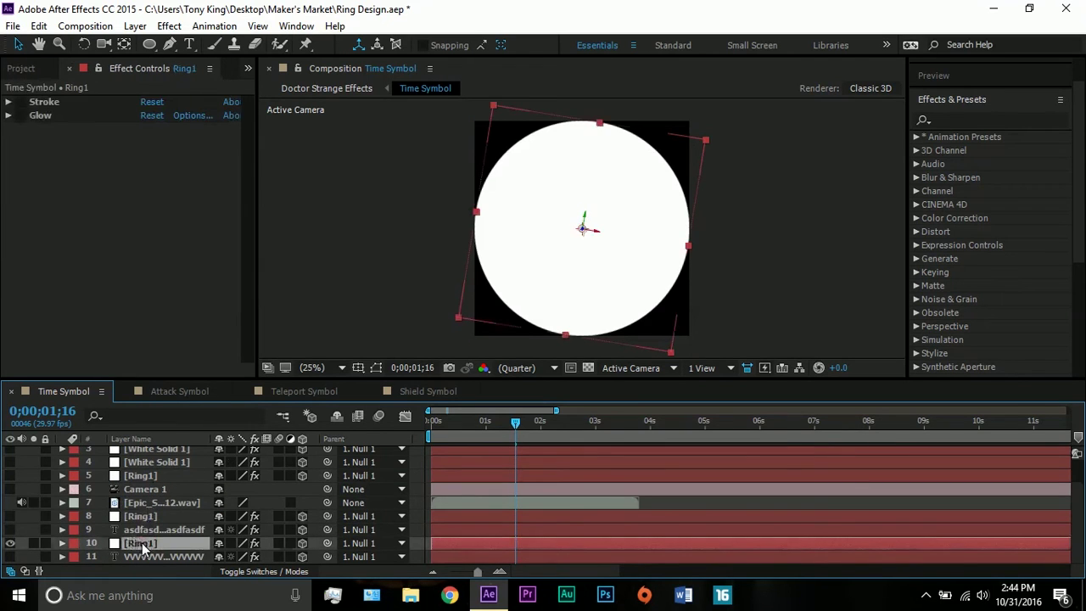
click(20, 103)
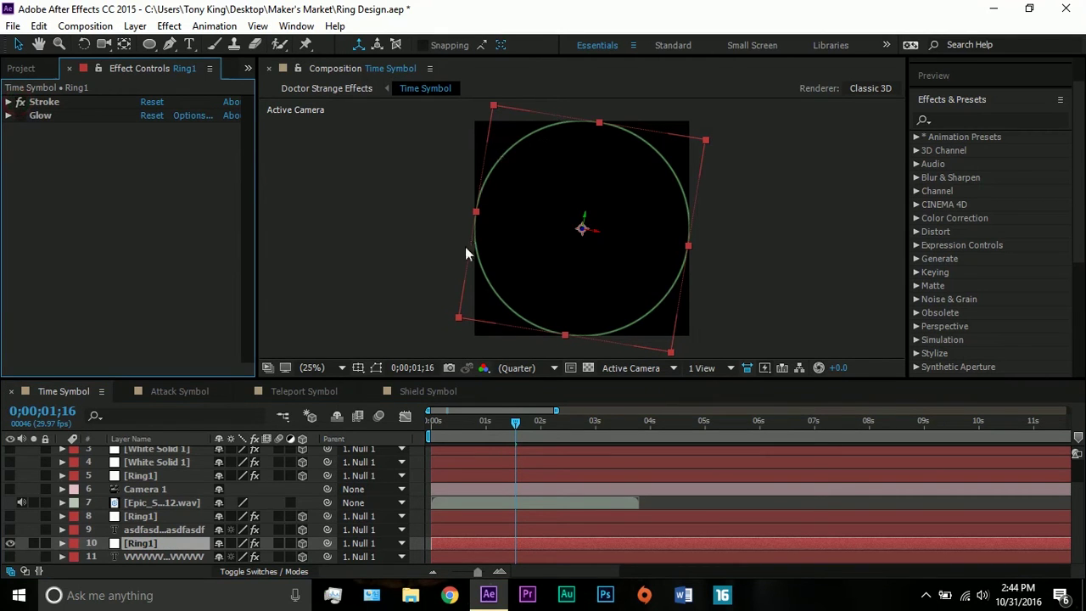
click(8, 102)
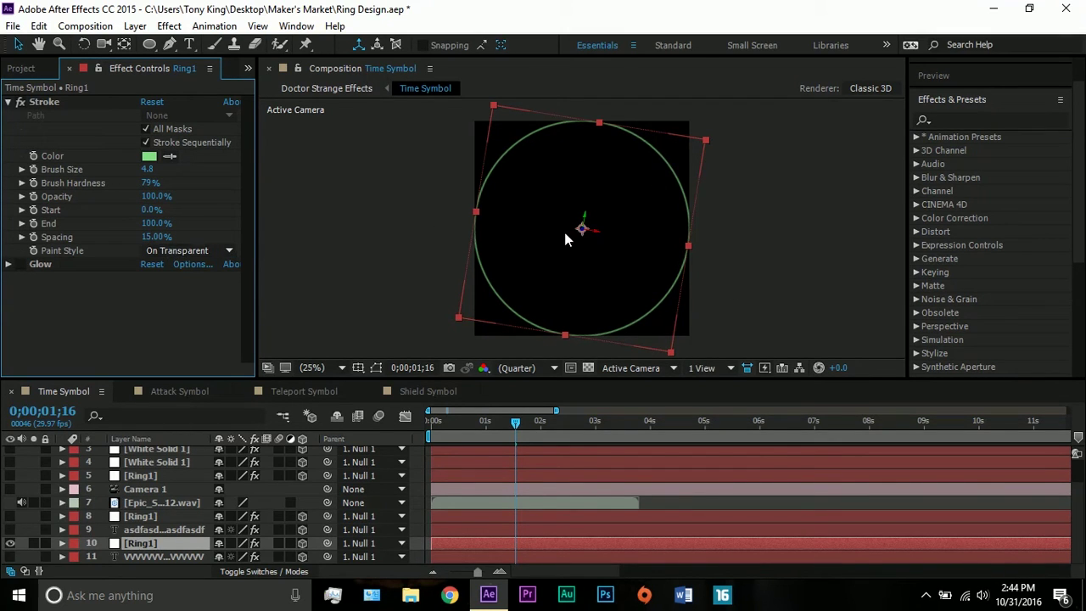
- Try a 17.0 brush size, then undo it and restore the black background
click(587, 367)
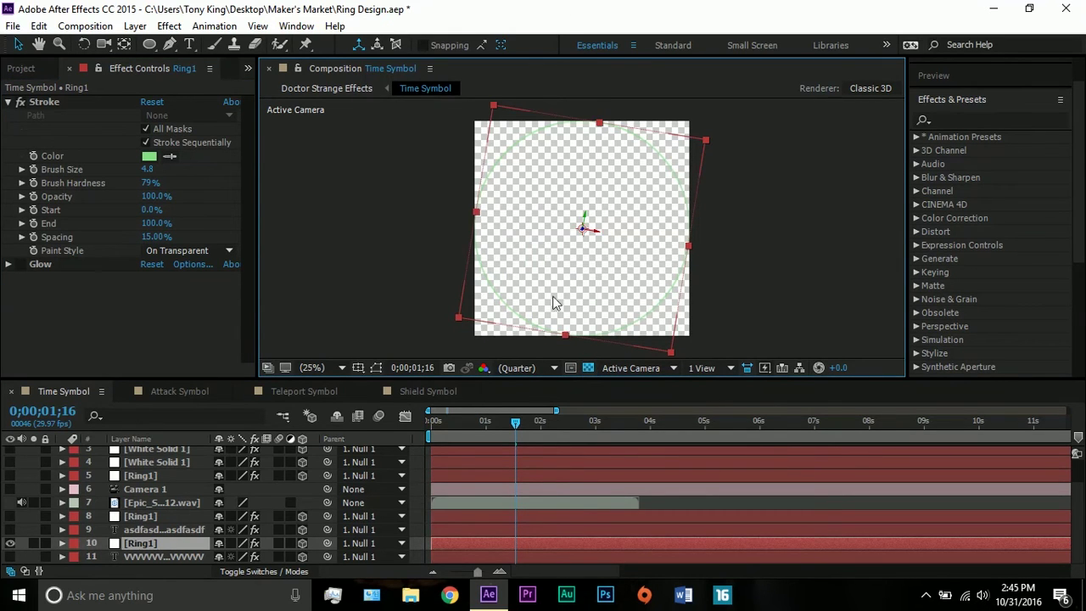
drag(146, 170, 245, 170)
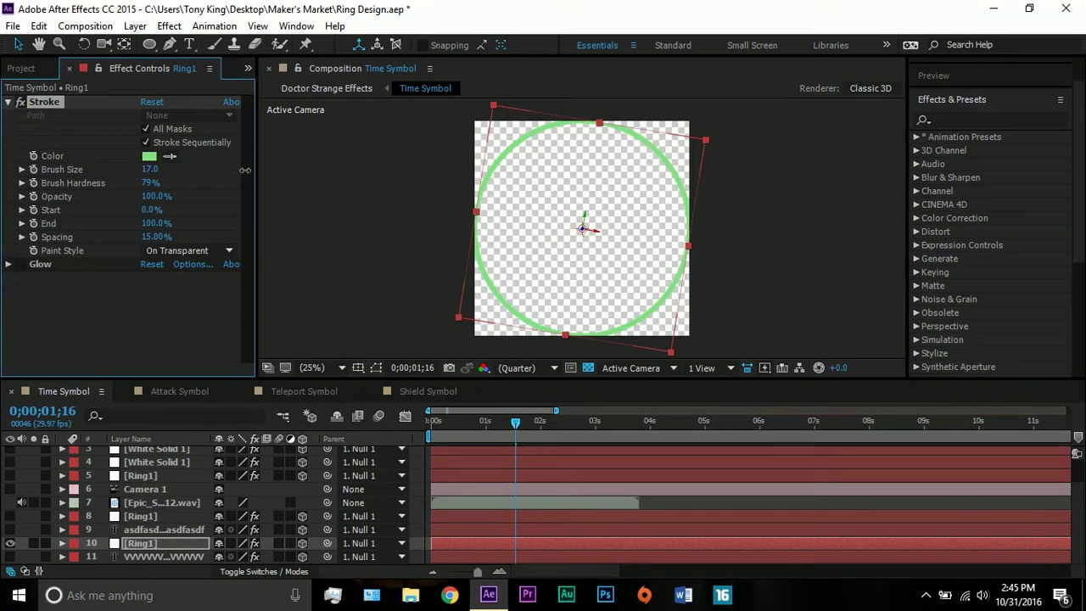
key(ctrl+z)
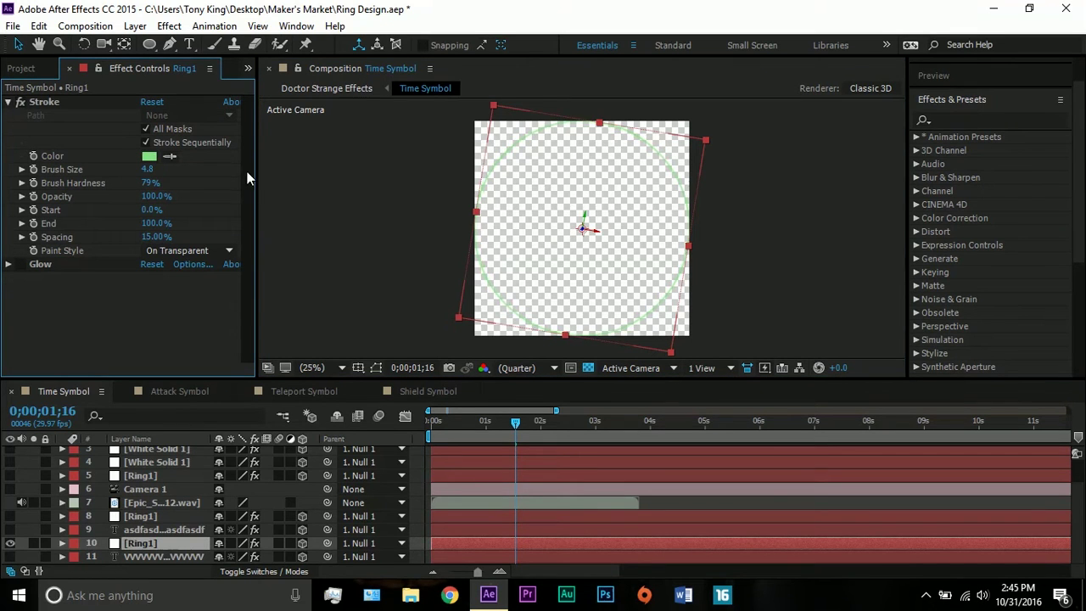
click(587, 367)
click(305, 250)
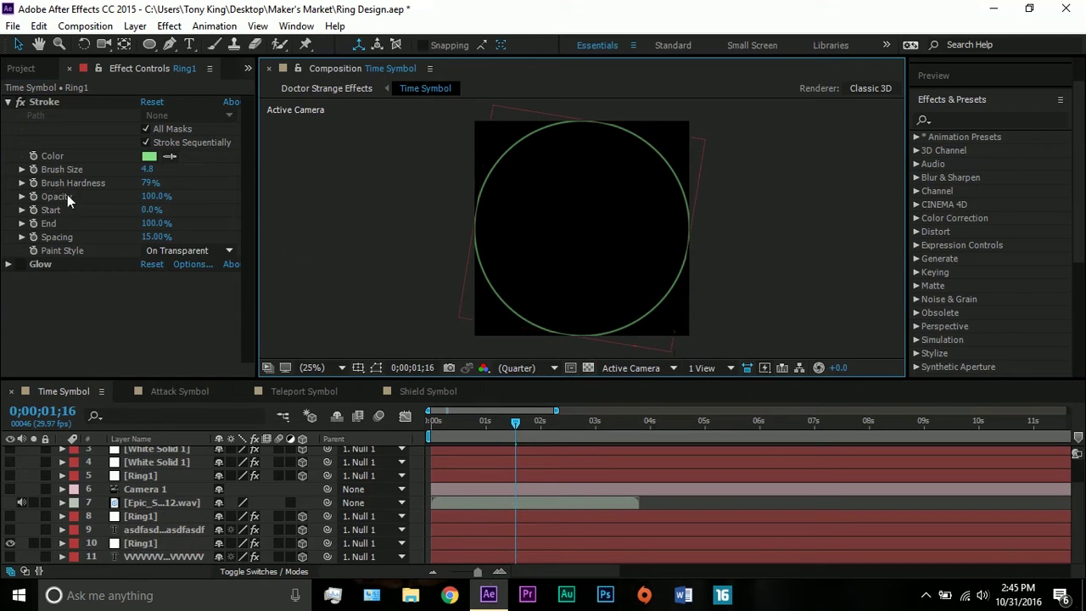
- Collapse Stroke and enable Ring1's Glow so the thin circle glows green
click(8, 105)
click(9, 102)
click(21, 117)
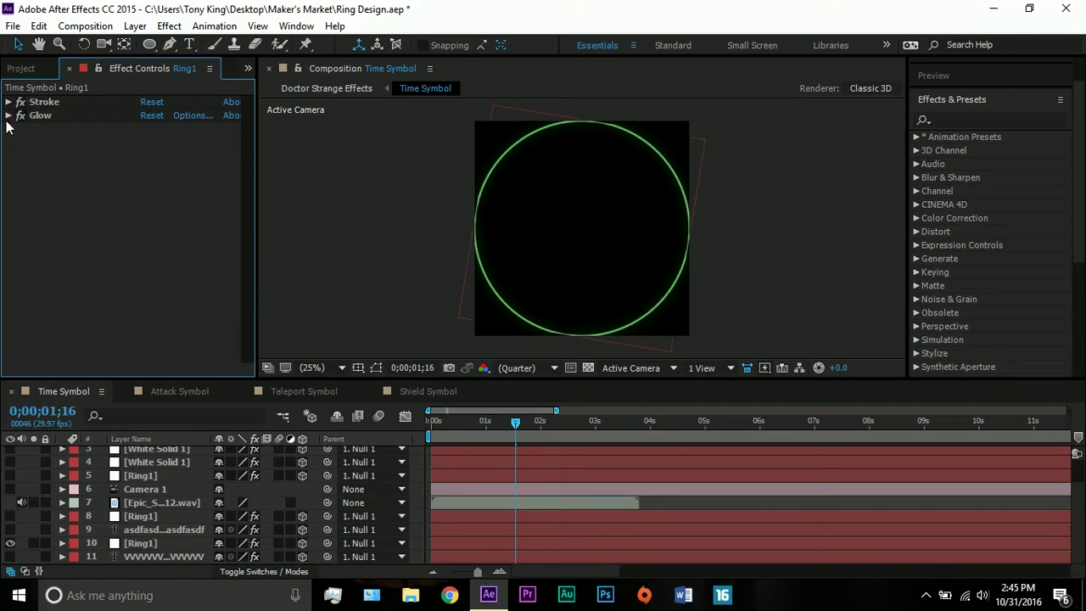
- Make Ring1 layers 8 and 5 visible, giving three concentric glowing green rings
click(8, 116)
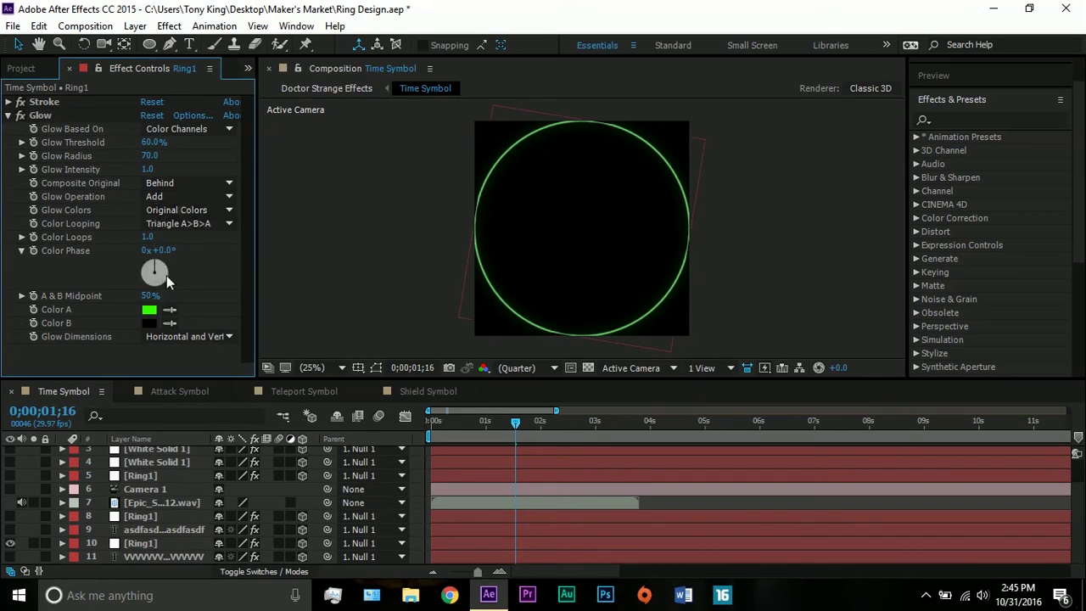
click(11, 516)
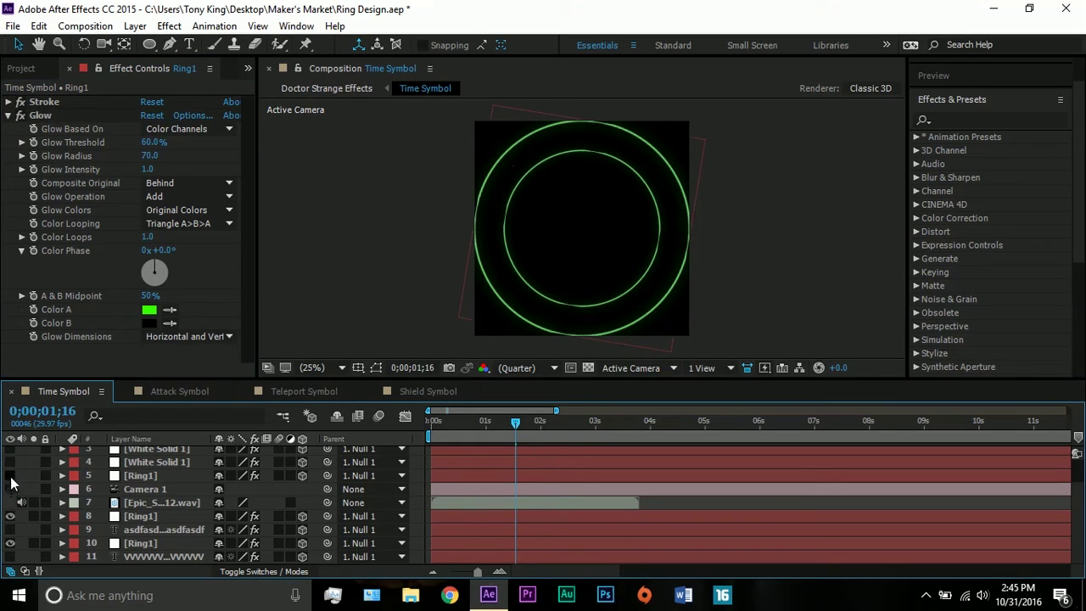
click(11, 475)
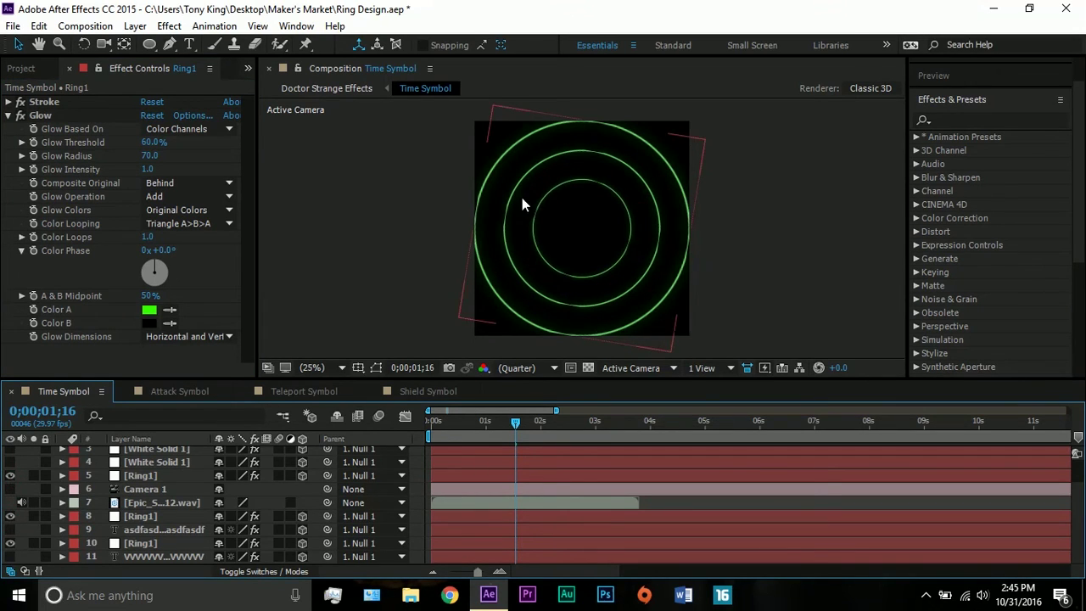
scroll(165, 510, up, 1)
scroll(166, 510, down, 1)
click(186, 529)
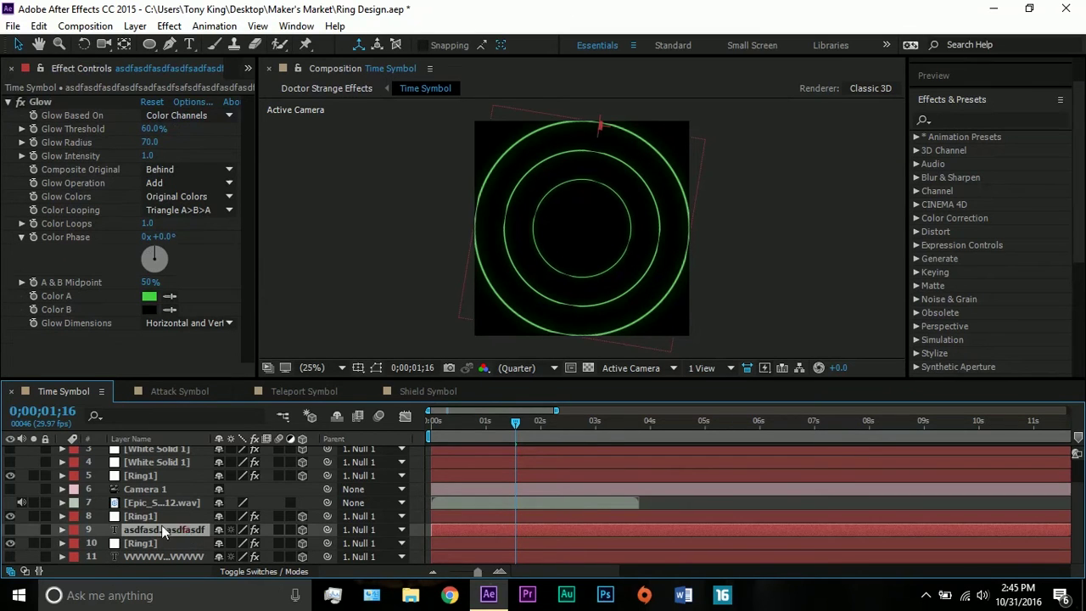
- Show the rune text layer and view its Korohanza 191 px character settings
click(10, 529)
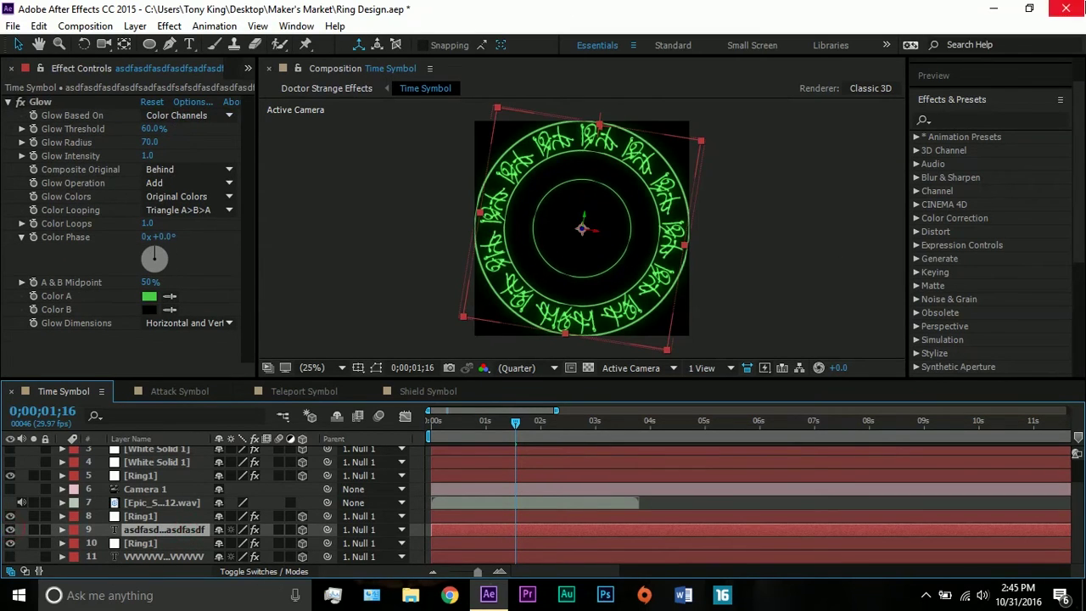
drag(1076, 180, 1064, 318)
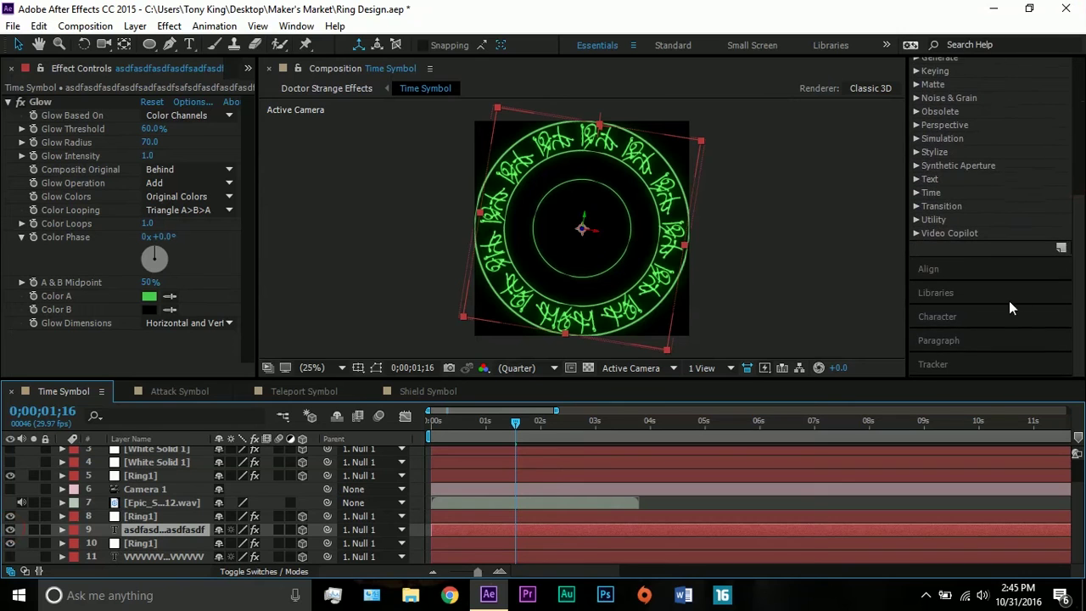
click(941, 318)
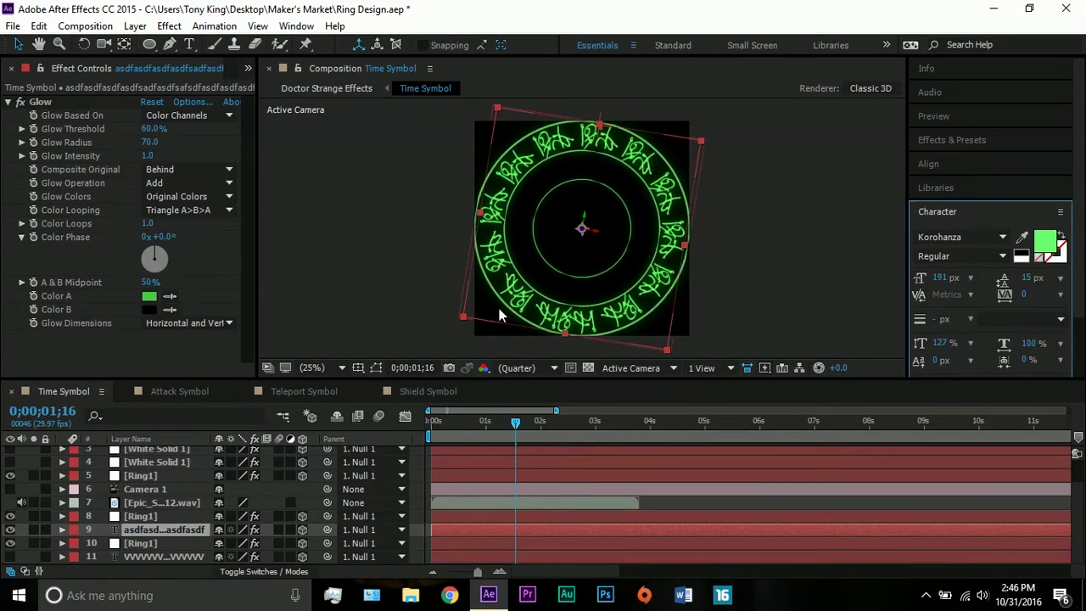
click(148, 528)
click(140, 543)
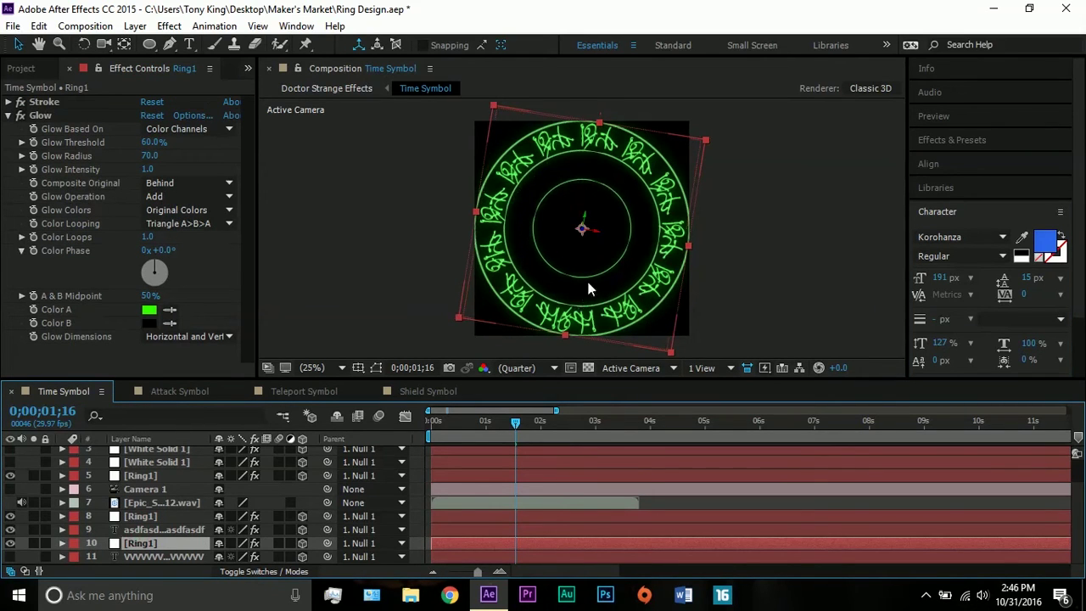
click(80, 528)
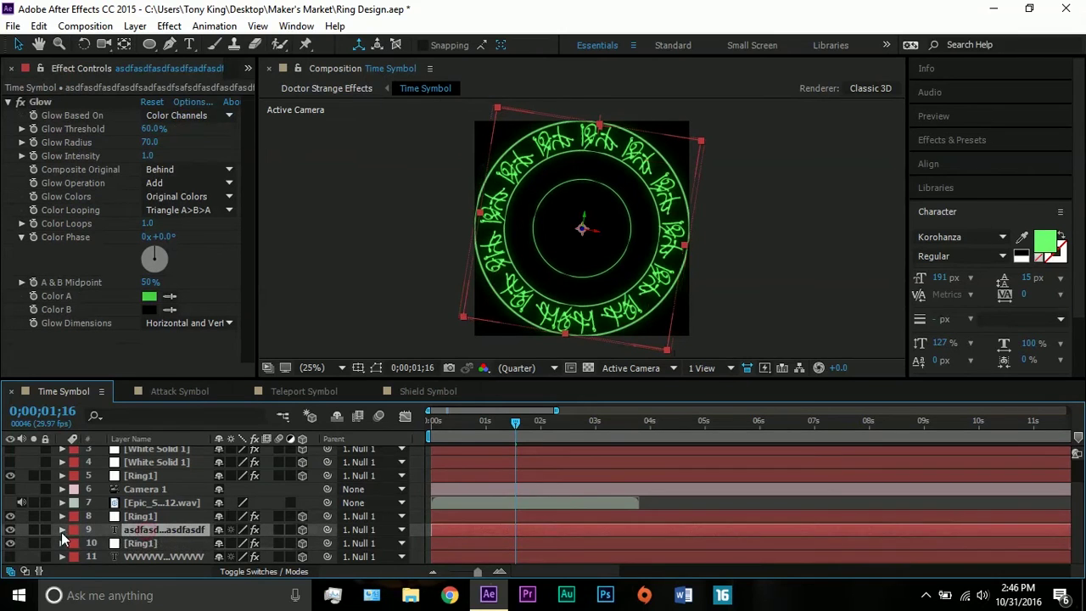
click(62, 531)
click(79, 505)
click(77, 476)
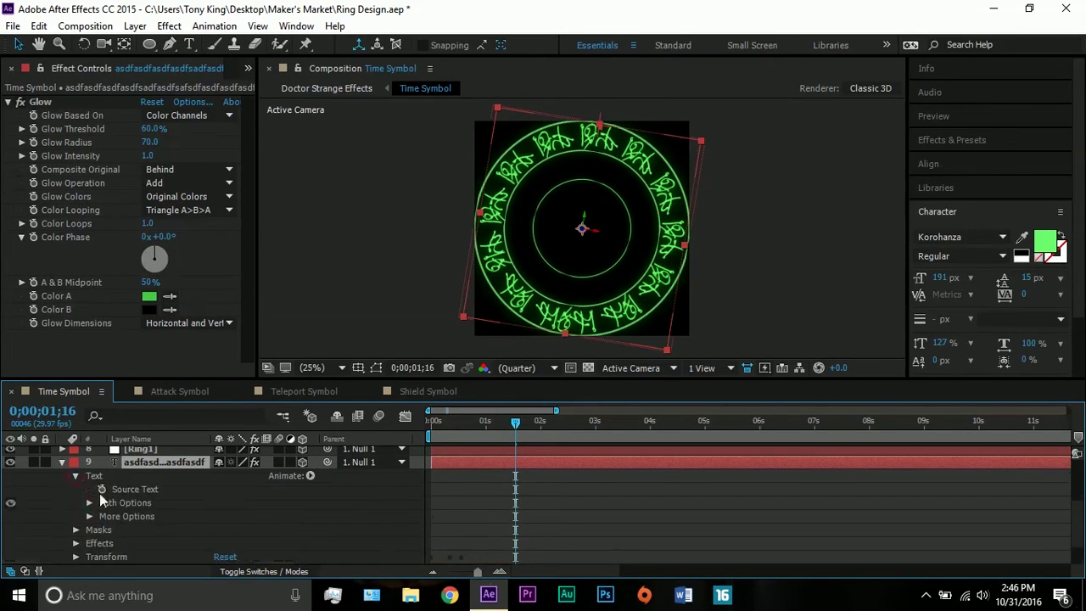
click(90, 503)
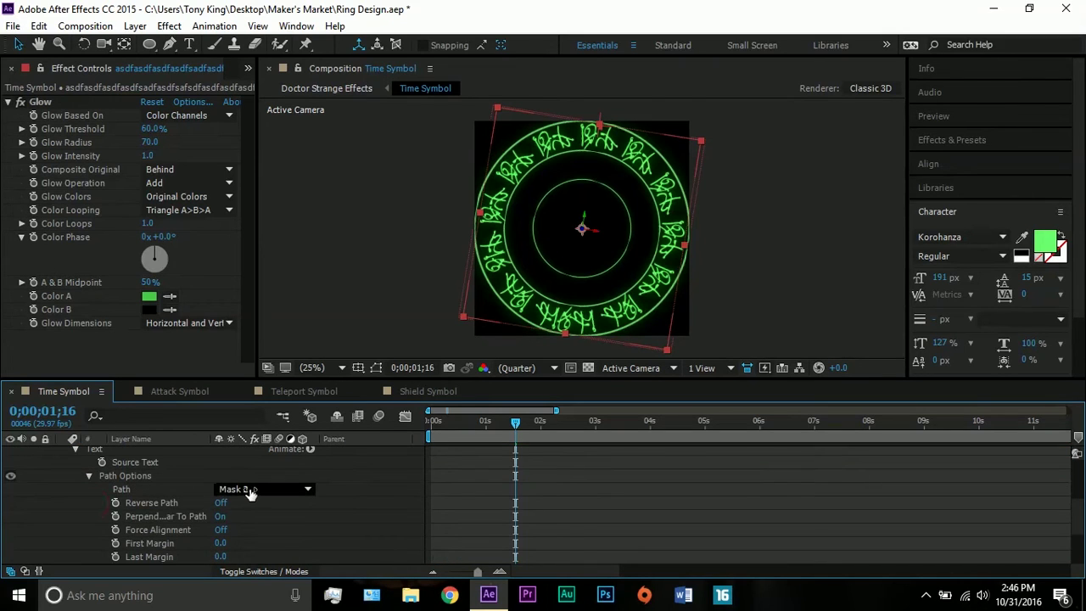
click(89, 475)
scroll(85, 479, up, 2)
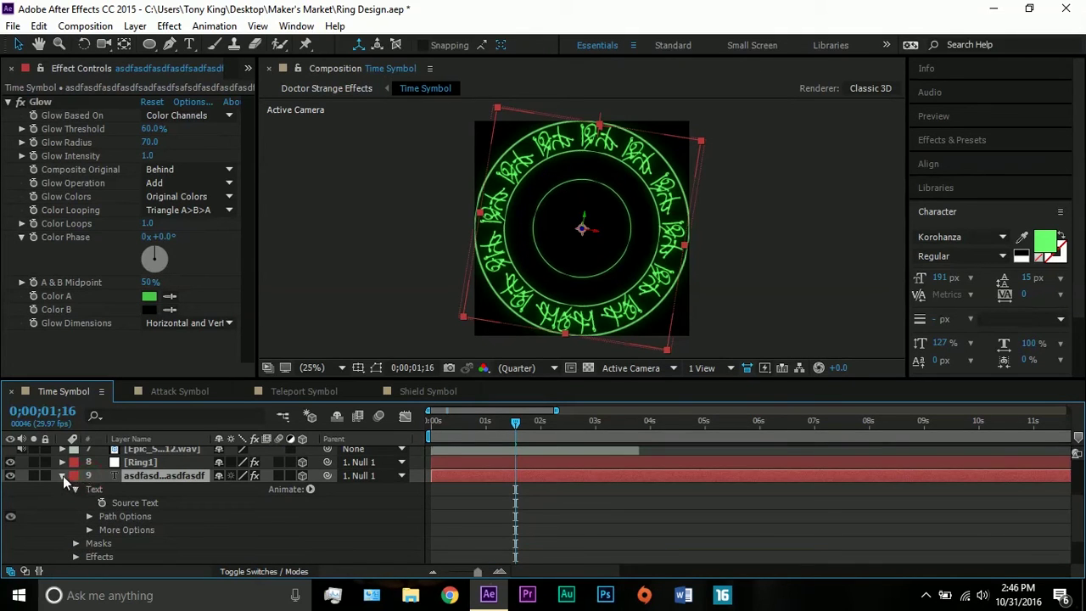
click(62, 476)
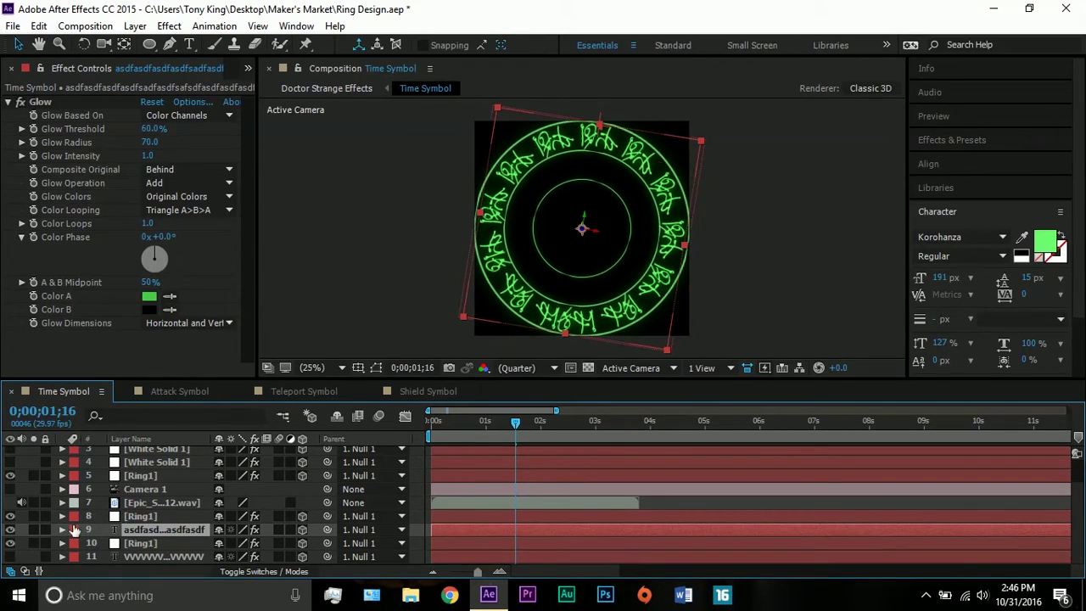
- Make the zigzag V-character layer 11 visible and check its 34% Opacity
click(378, 321)
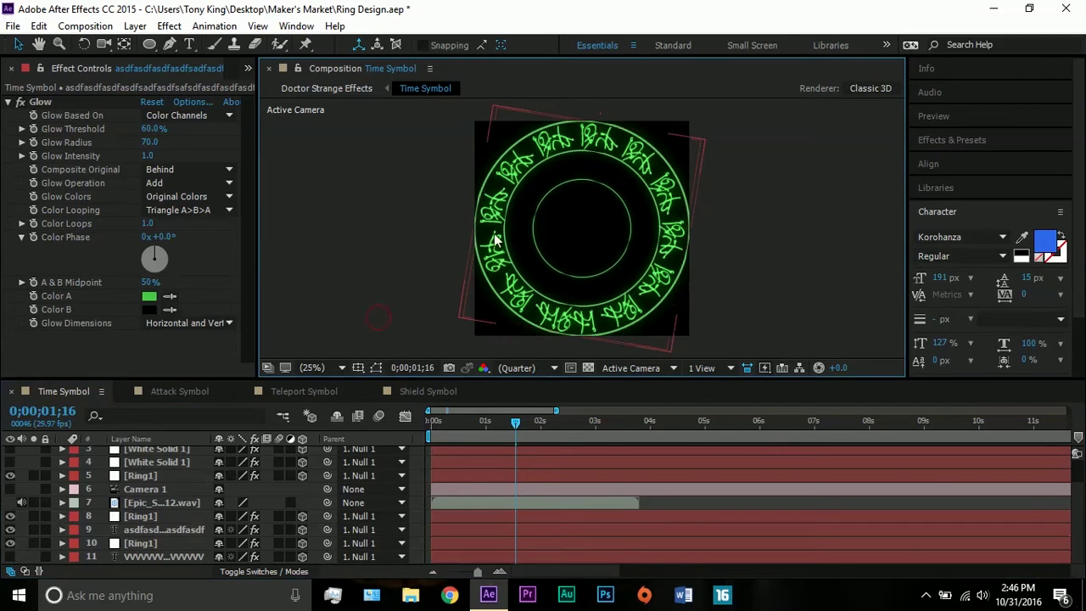
click(578, 257)
click(527, 246)
click(141, 557)
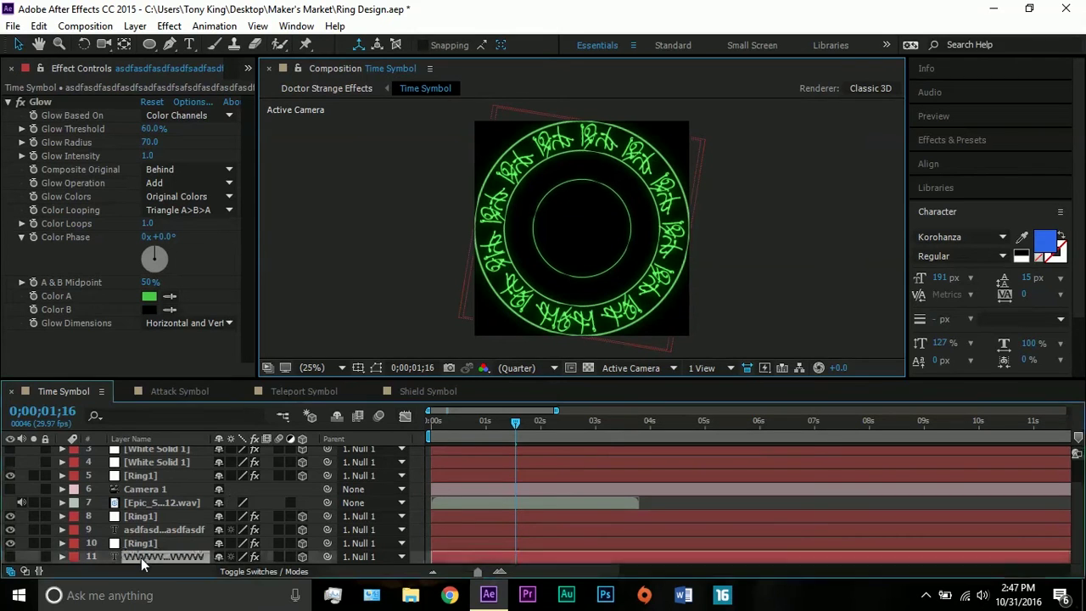
click(10, 558)
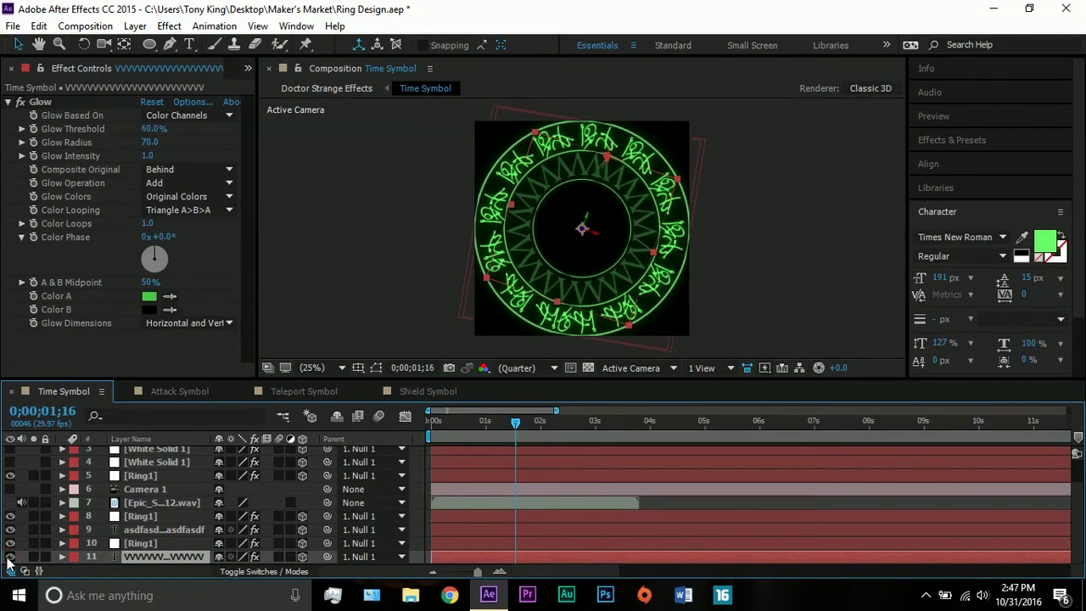
key(t)
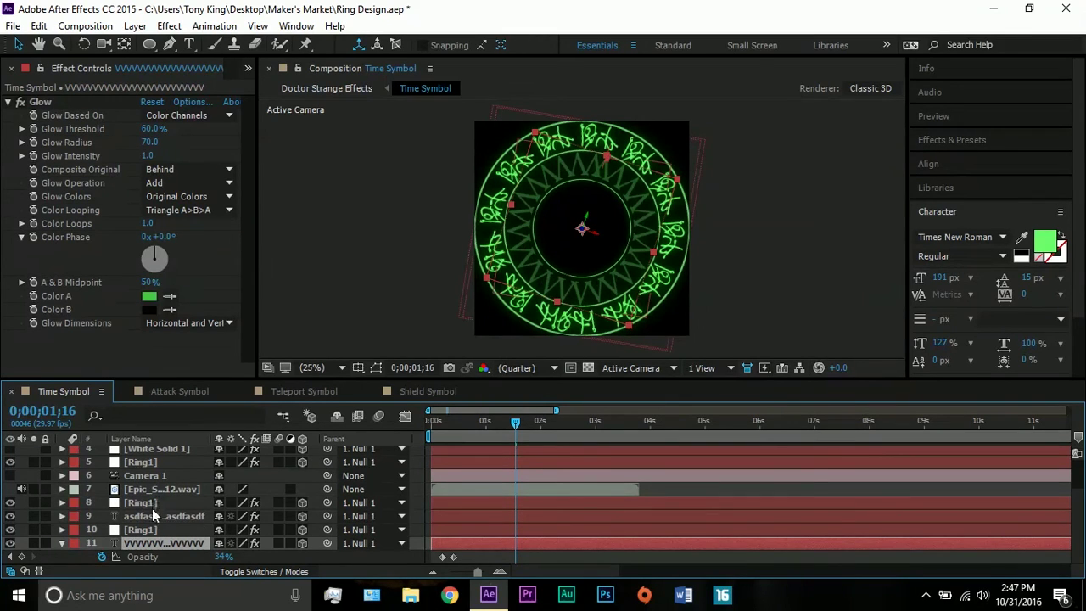
click(62, 544)
- Make both White Solid 1 star layers (layers 4 and 3) visible
scroll(153, 492, up, 2)
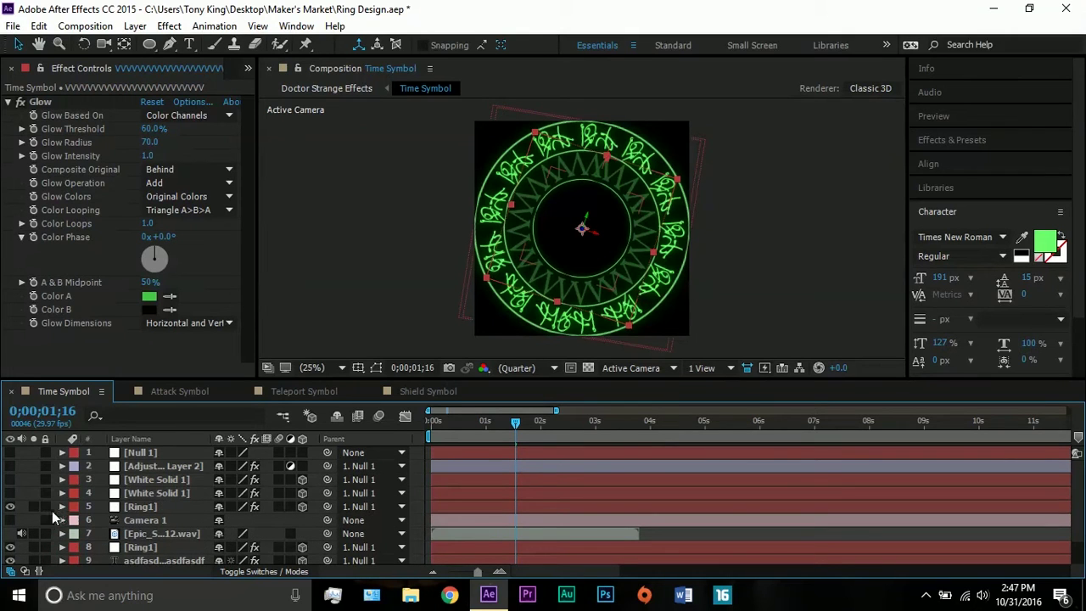
click(133, 495)
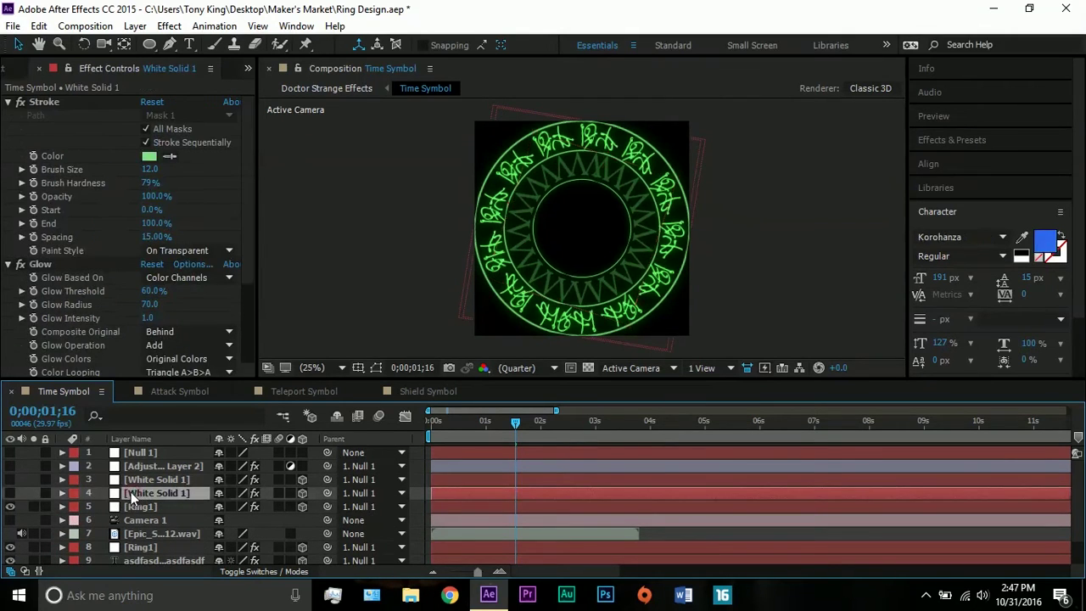
click(10, 495)
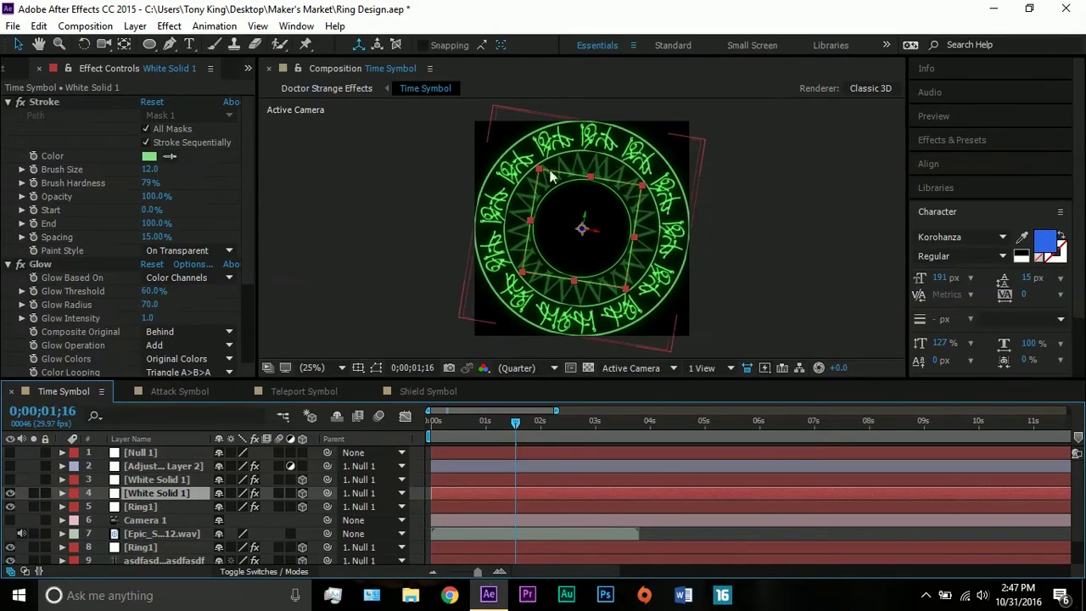
click(11, 480)
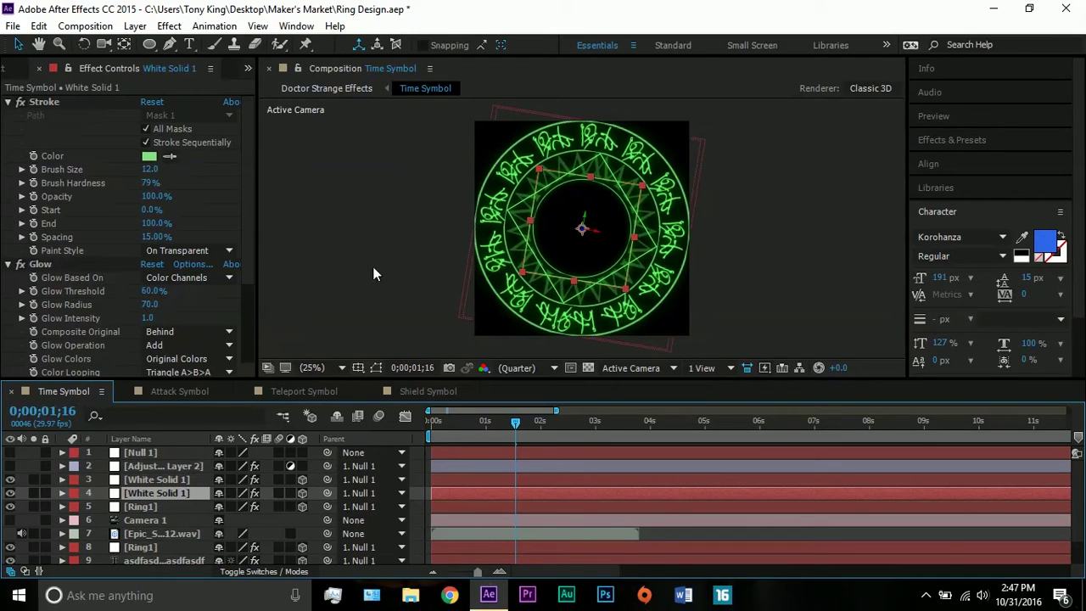
click(373, 295)
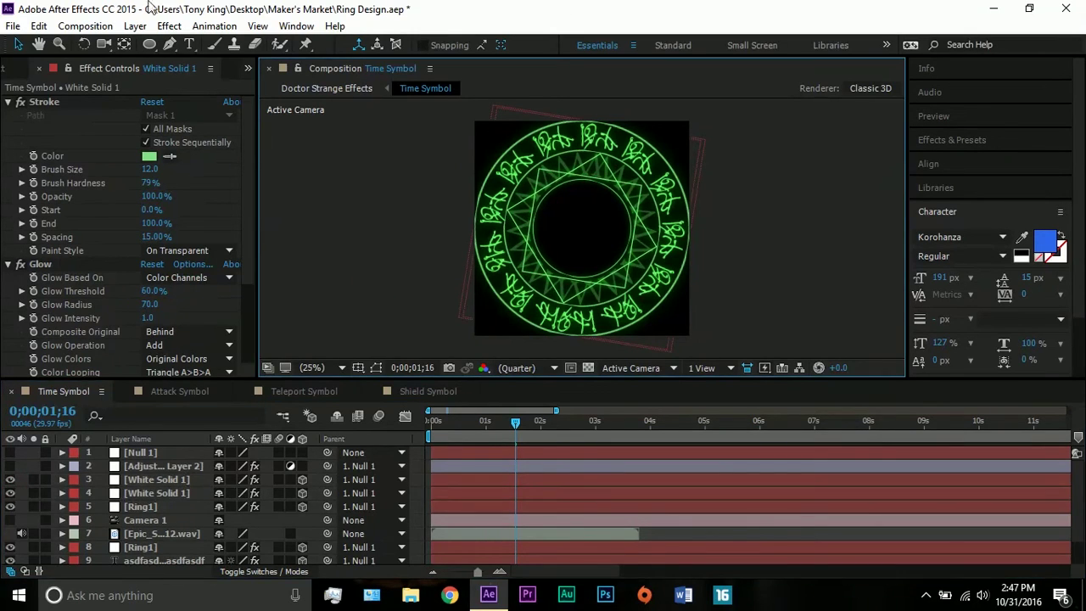
- Pick the Rectangle tool, then go back to the Selection tool
click(149, 44)
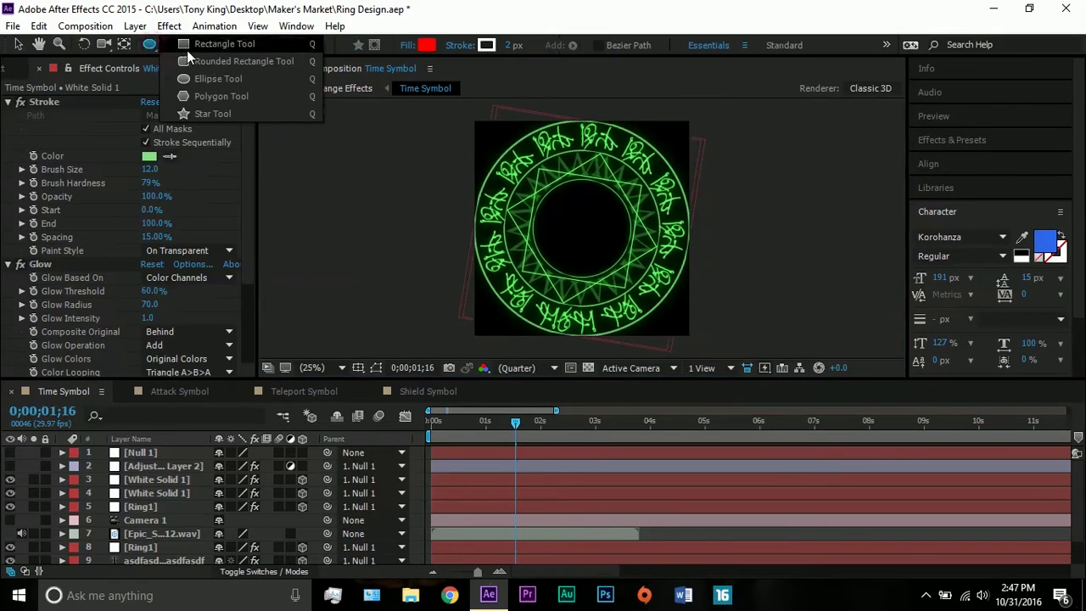
click(190, 46)
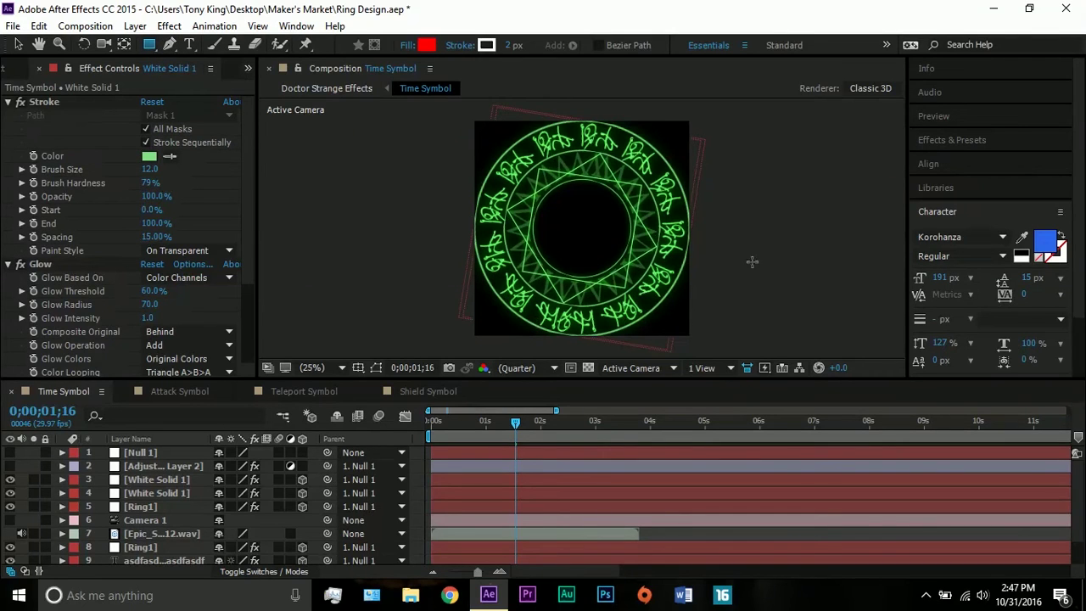
click(25, 49)
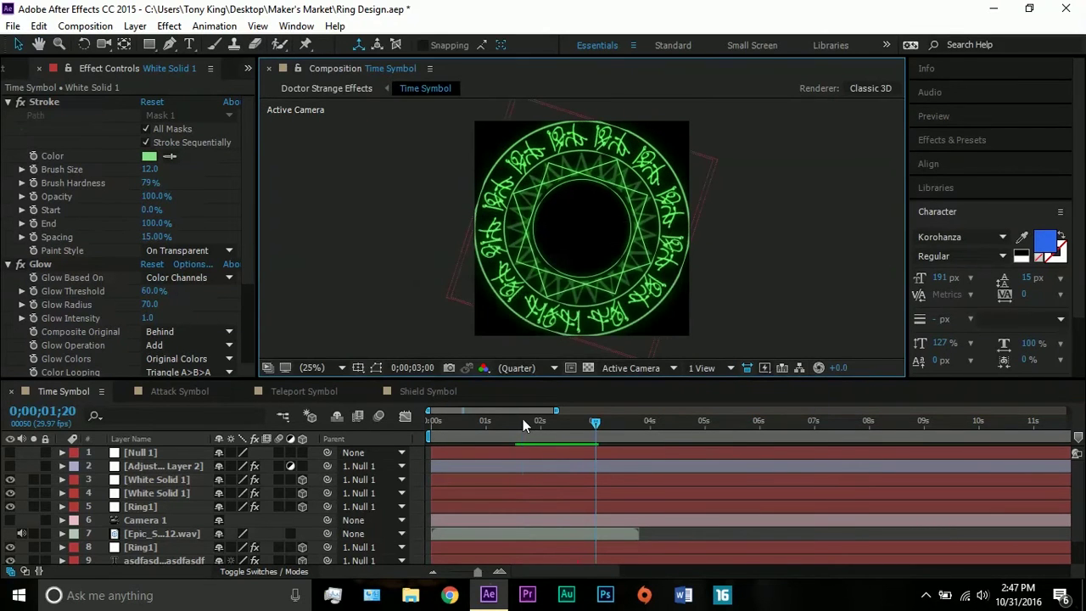
- Preview frame 02;08, inspect Adjustment Layer 2's blur, and keep the black background
drag(521, 420, 543, 409)
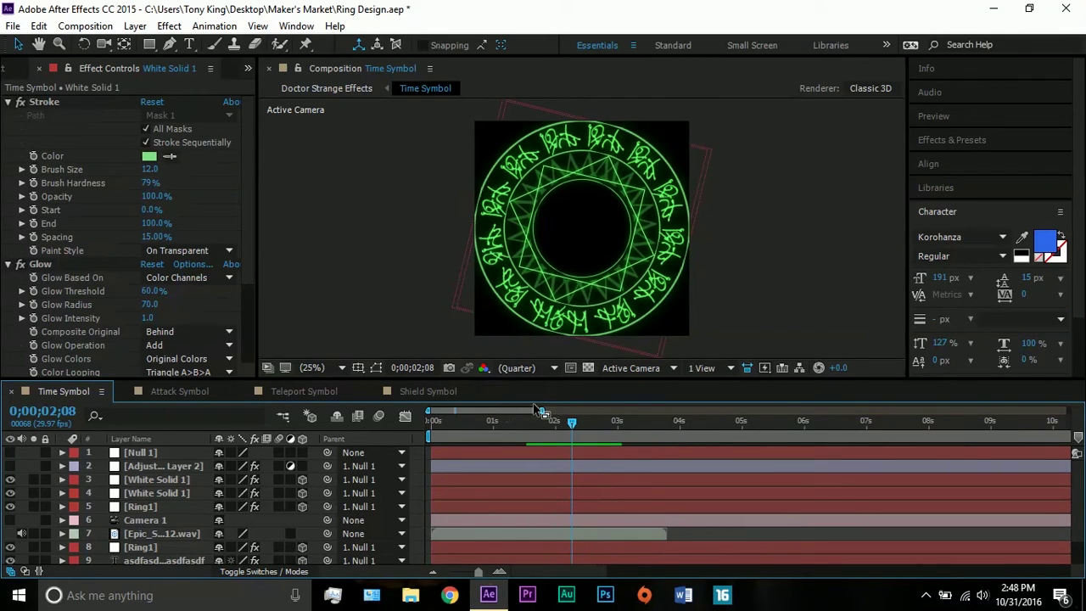
click(160, 469)
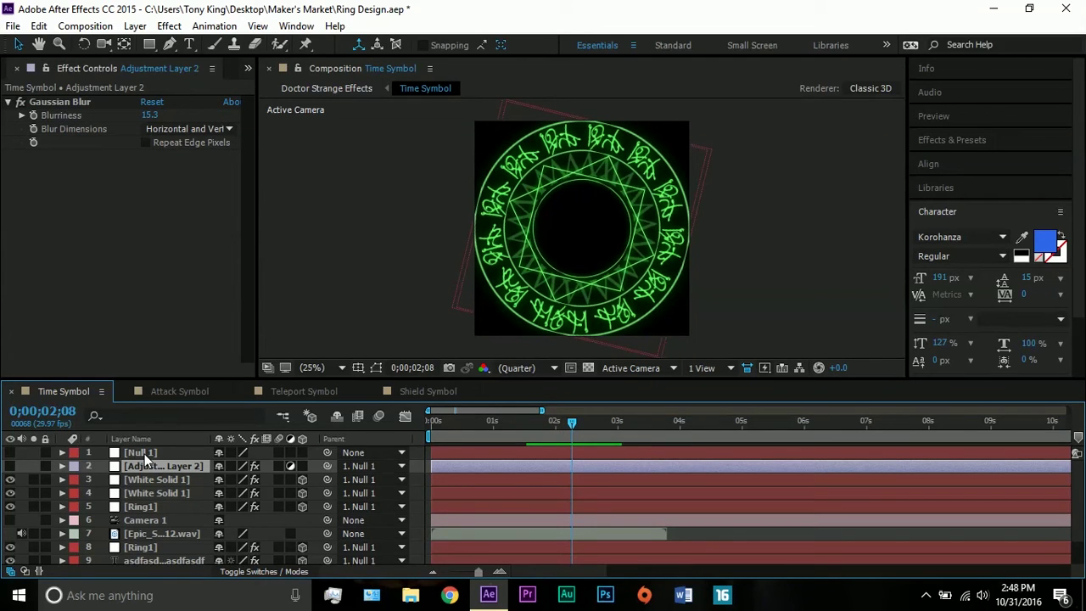
click(591, 368)
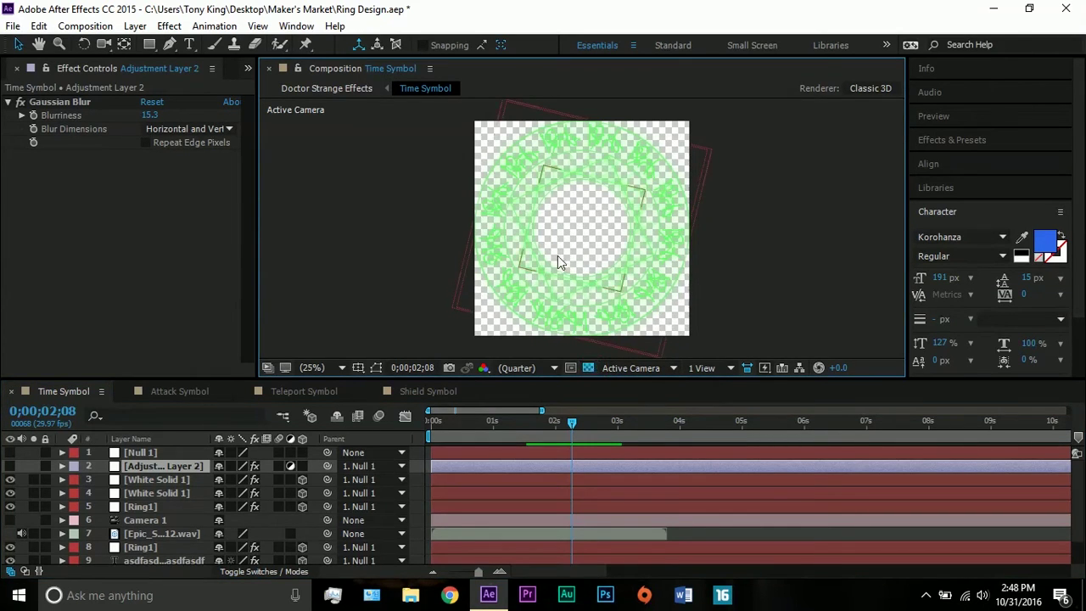
click(587, 369)
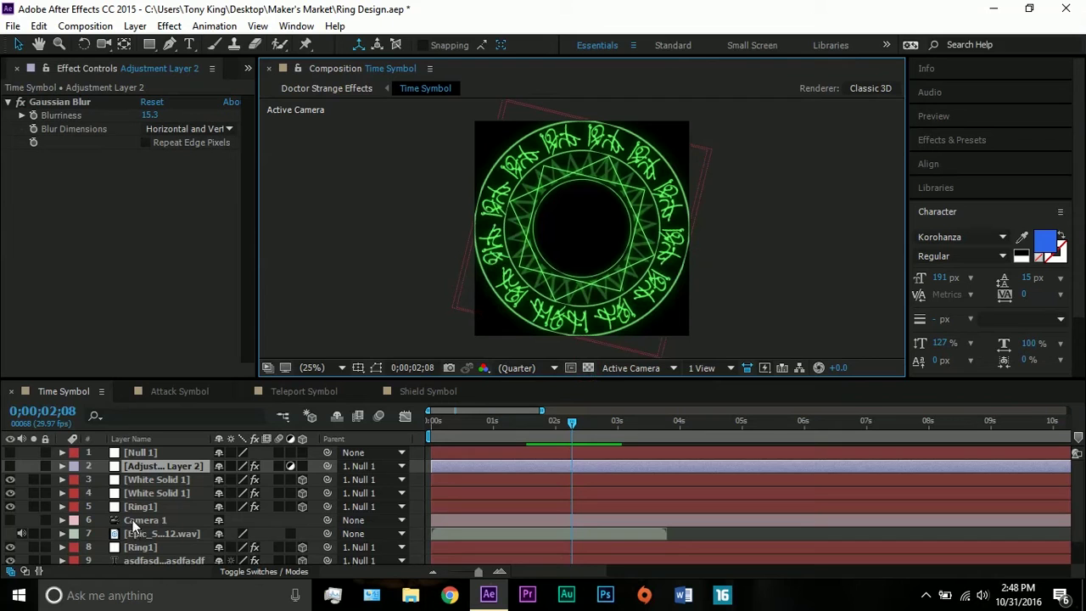
scroll(133, 526, down, 1)
- Check the ring layers' positions and play the animation from the first frame
click(152, 497)
key(p)
scroll(61, 479, up, 1)
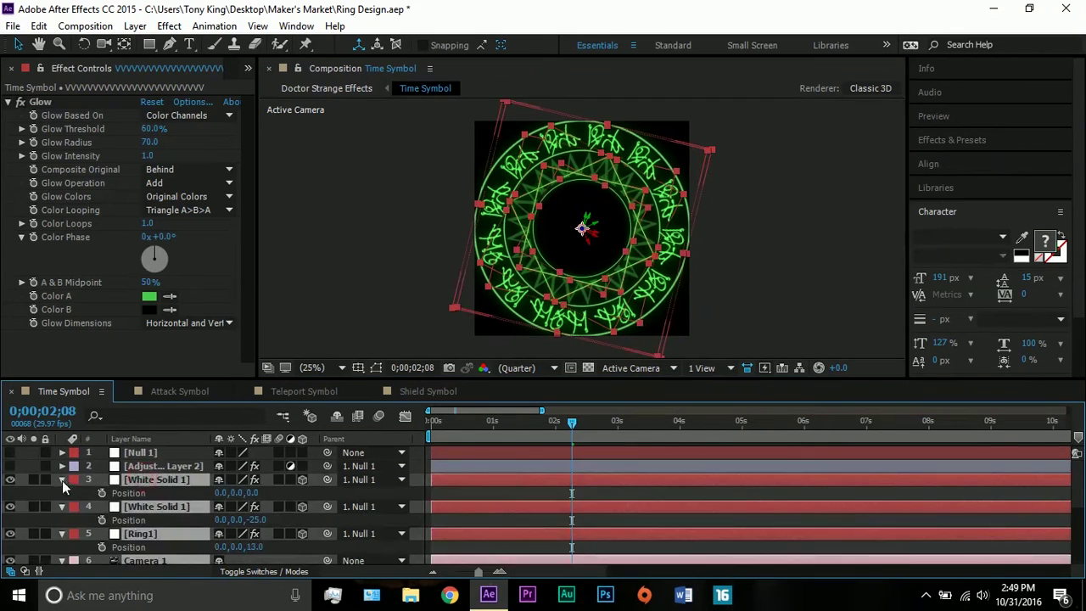
click(61, 479)
drag(483, 422, 430, 423)
key(space)
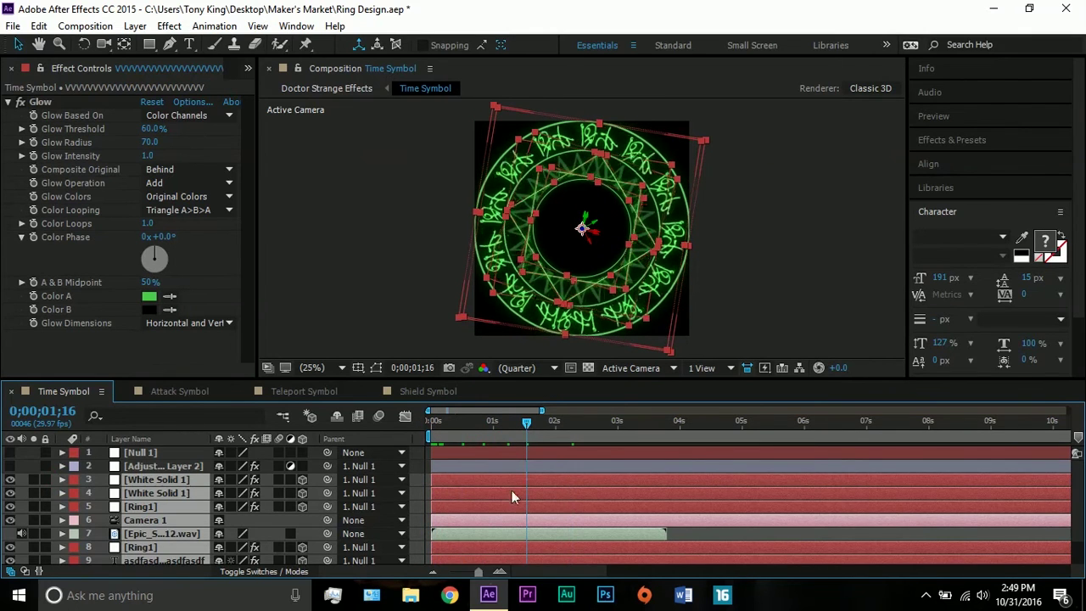
- Show rotation across the full 60 s timeline and scrub to 0;00;19;00 (1x+225°)
key(r)
scroll(492, 483, down, 5)
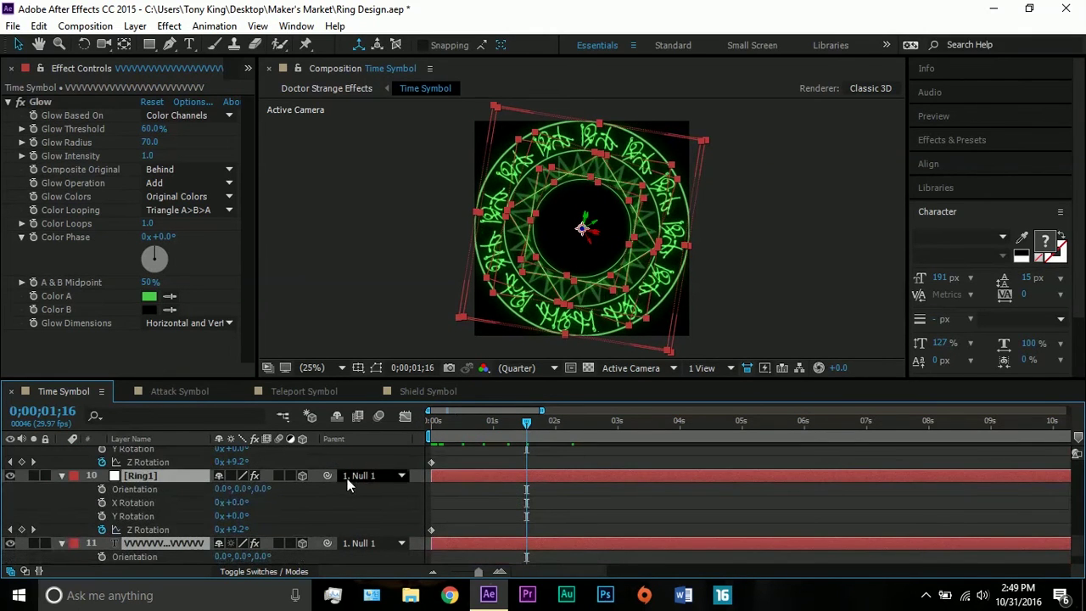
drag(484, 574, 465, 575)
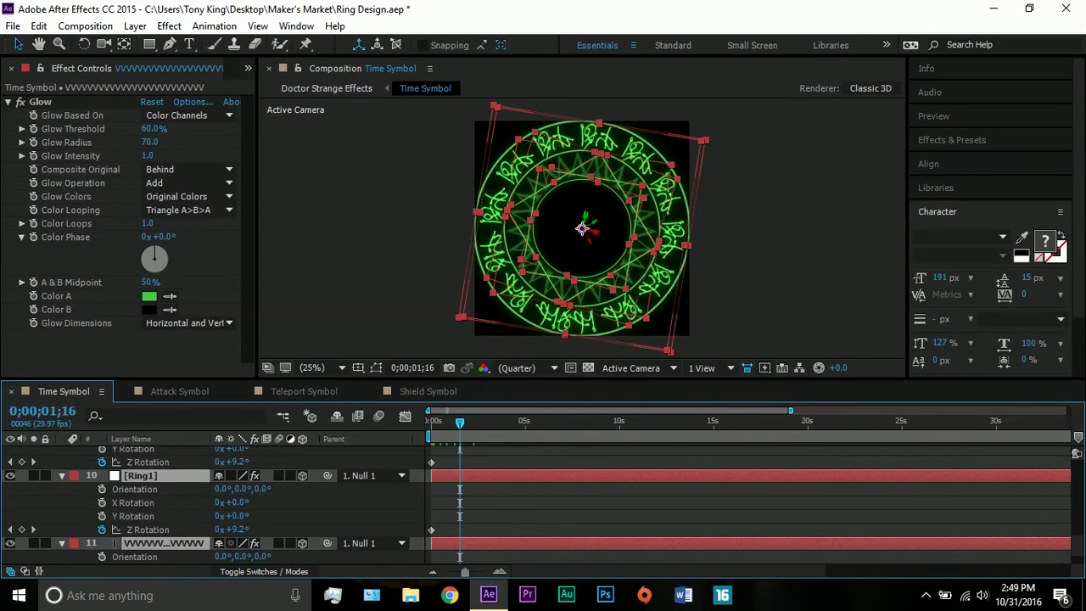
drag(787, 410, 1069, 422)
click(1065, 422)
scroll(312, 519, up, 2)
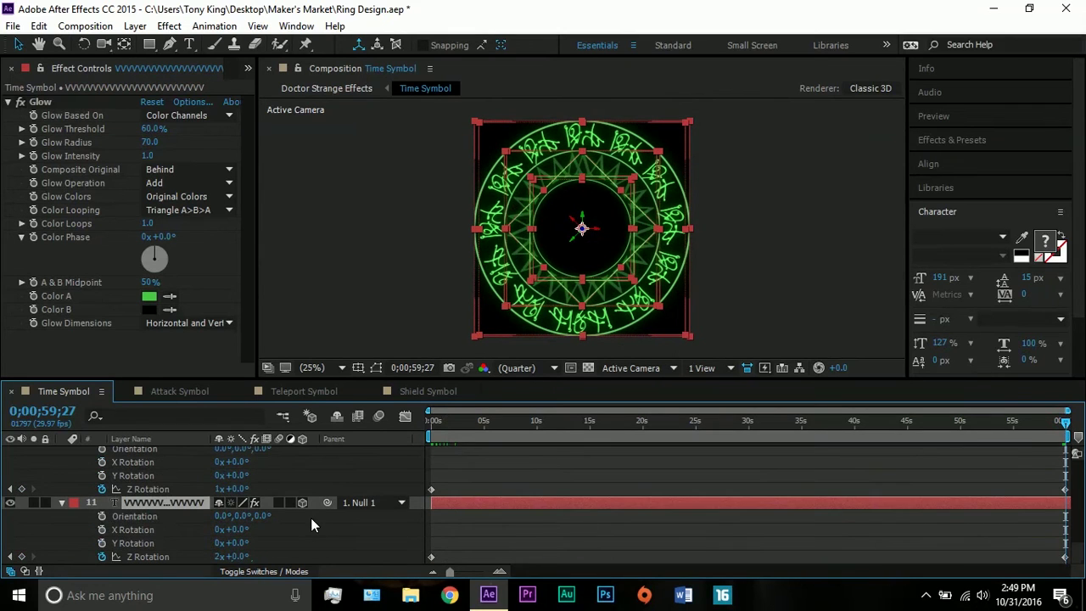
scroll(311, 519, up, 1)
scroll(311, 517, up, 6)
scroll(311, 520, up, 3)
scroll(310, 519, up, 12)
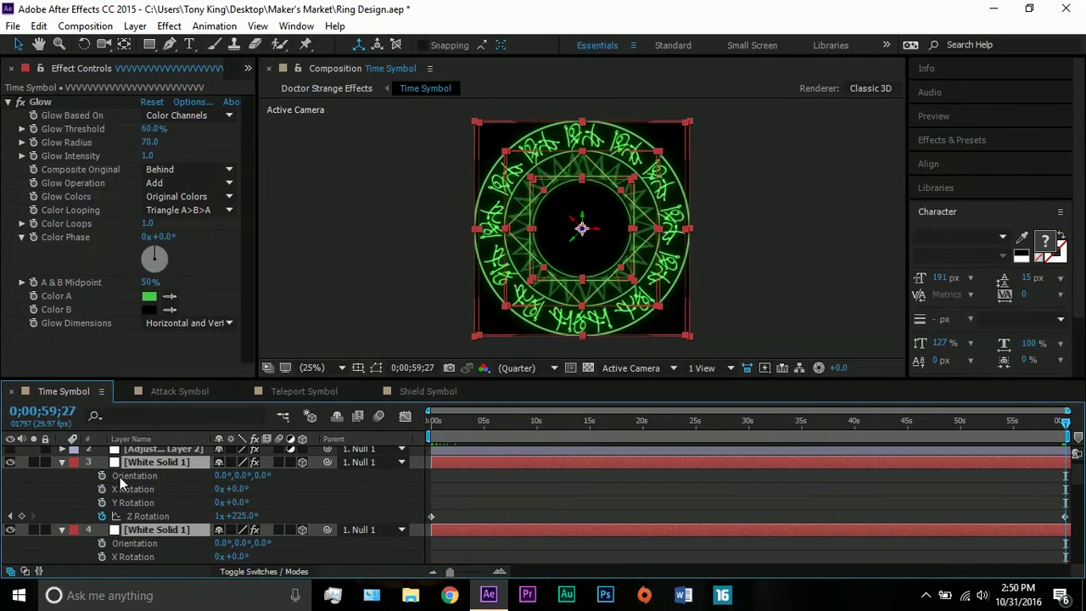
scroll(127, 477, down, 6)
scroll(361, 481, up, 6)
drag(702, 441, 632, 440)
- From the start, select layers 3–11 and reveal all their keyframes
click(61, 461)
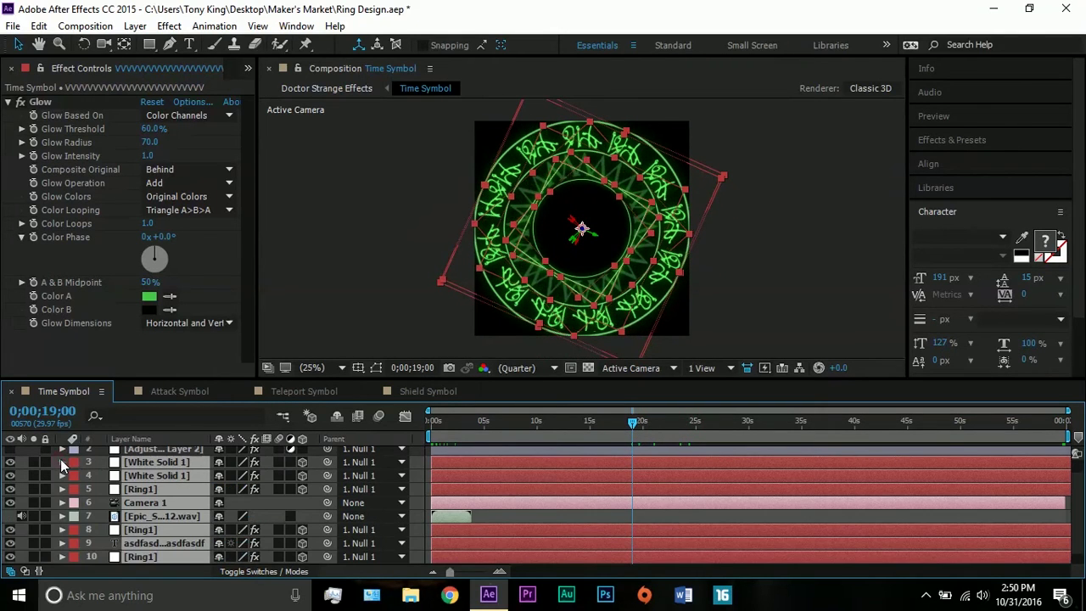
click(493, 512)
drag(447, 424, 429, 430)
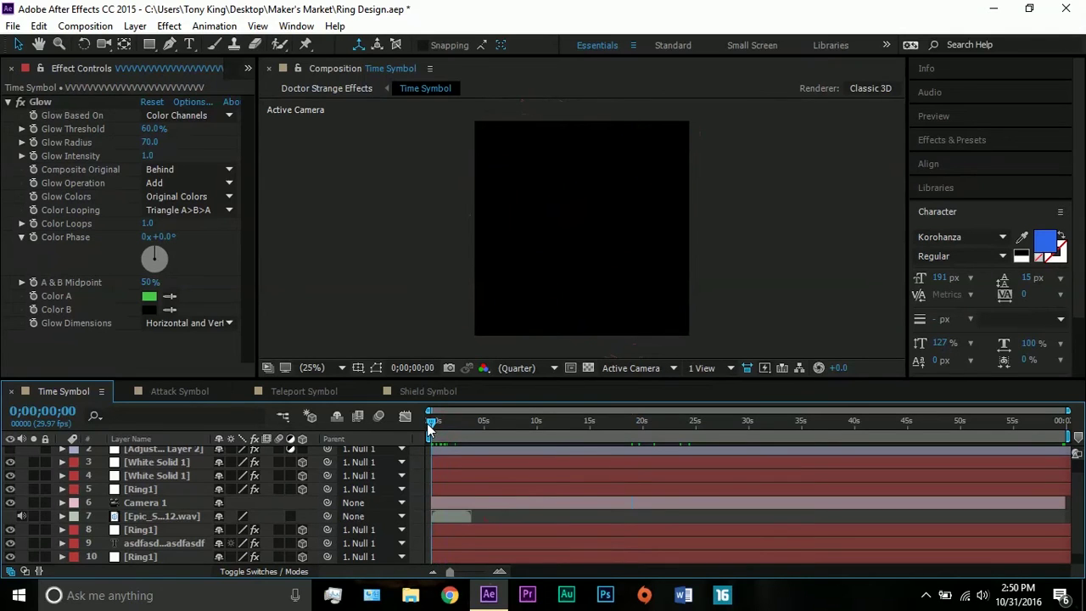
click(438, 459)
scroll(462, 482, down, 1)
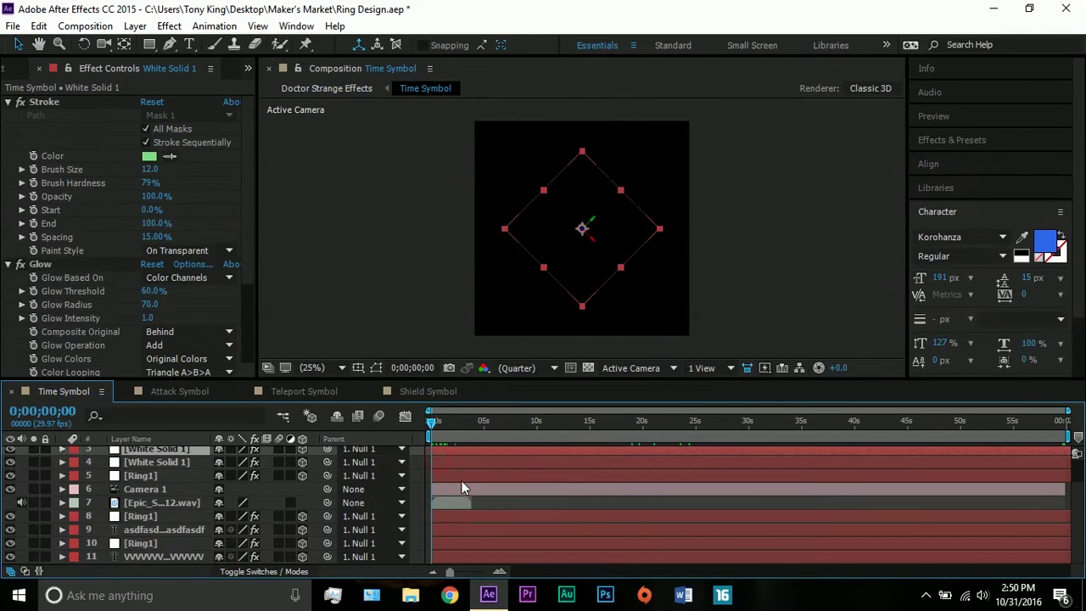
shift+click(465, 555)
key(u)
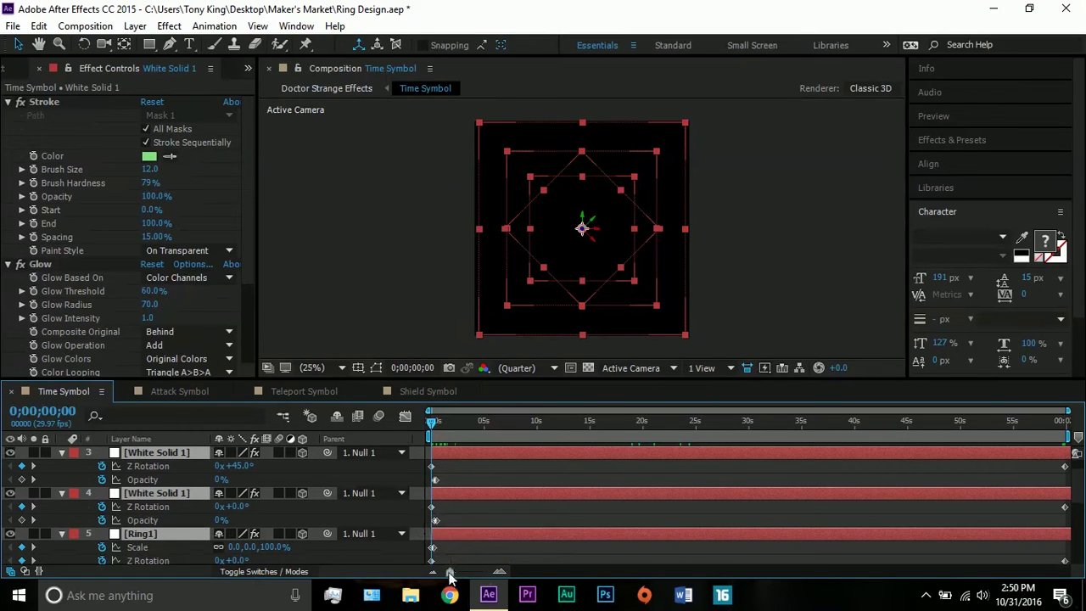
- Zoom to 0–15 s, scrub the ring build-up to 0;00;02;17, then open Attack Symbol
drag(450, 573, 475, 573)
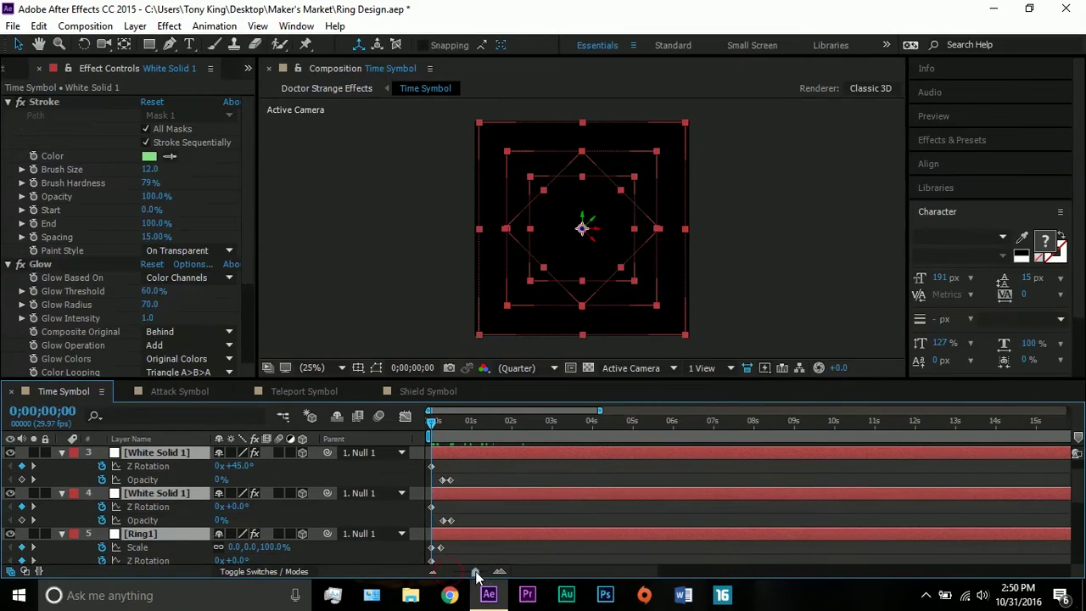
click(526, 506)
click(597, 239)
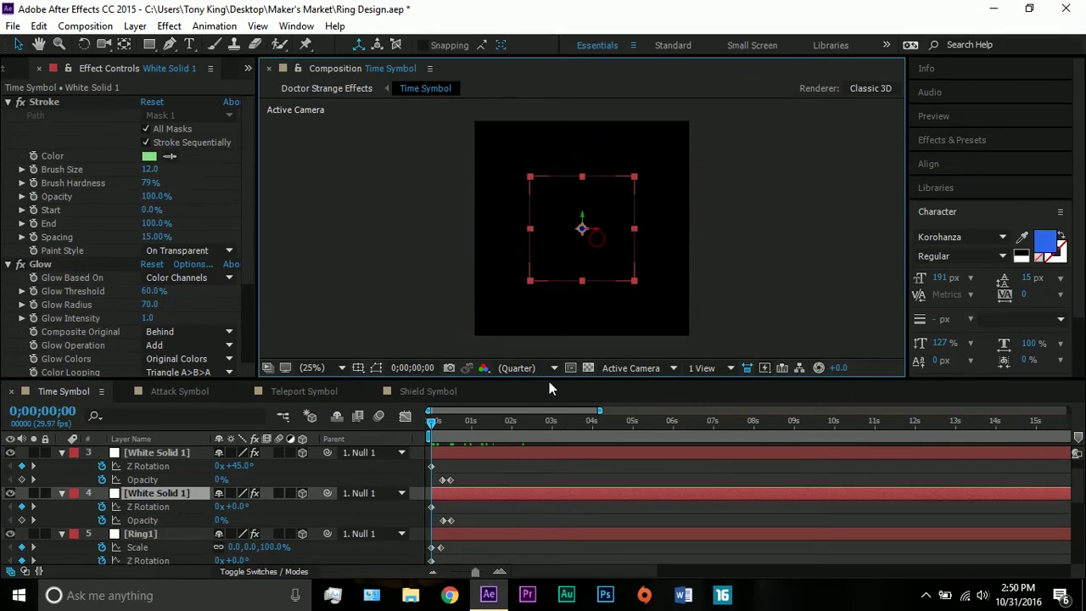
click(503, 523)
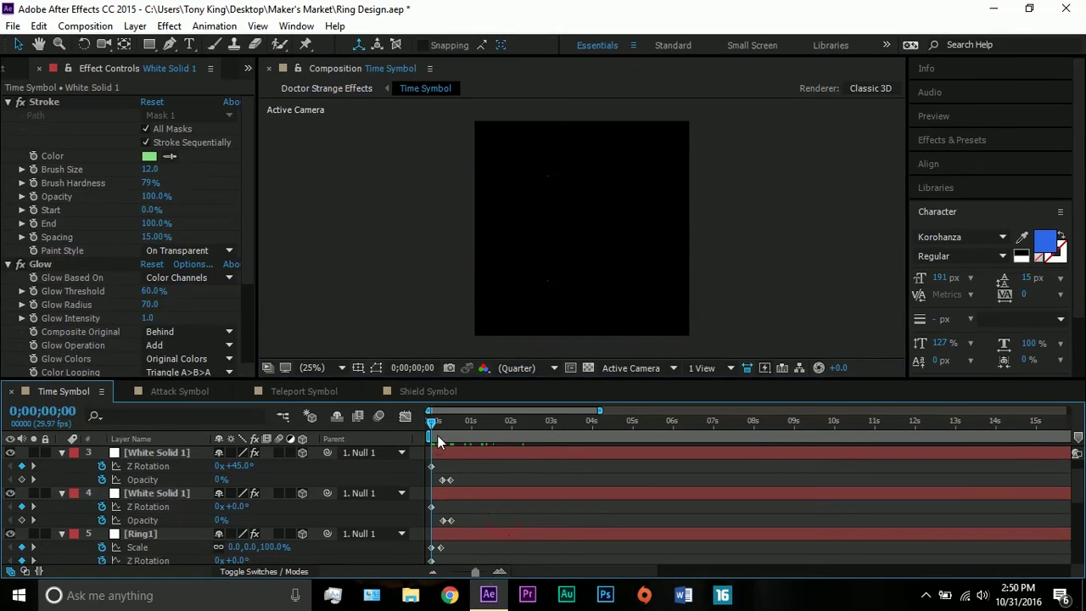
mouse_move(435, 437)
mouse_down()
mouse_move(451, 420)
mouse_move(438, 421)
mouse_move(456, 417)
mouse_move(425, 413)
mouse_move(456, 416)
mouse_move(430, 419)
mouse_move(448, 434)
mouse_up()
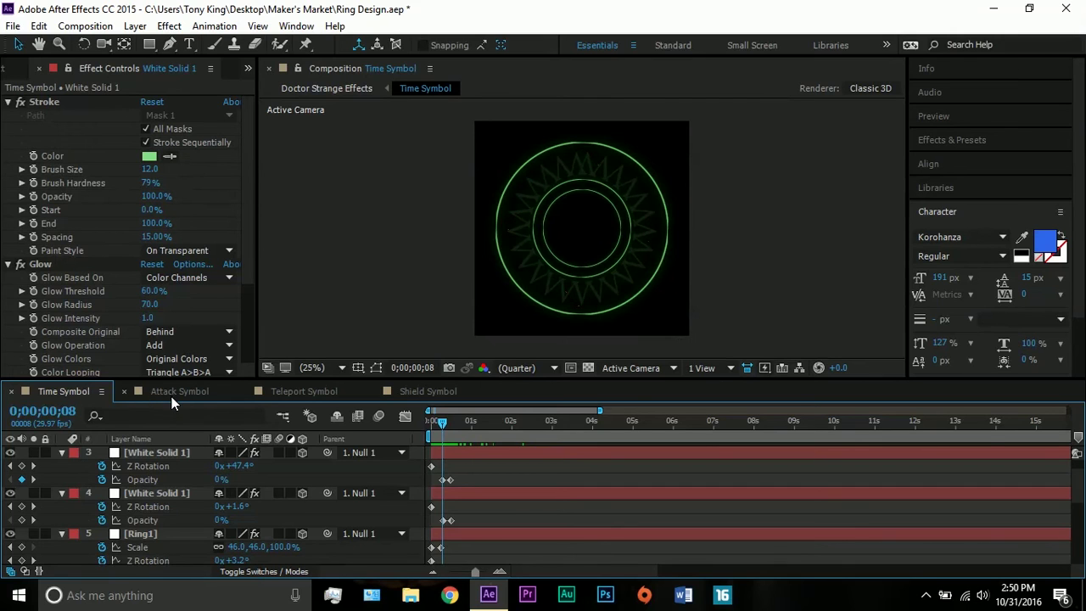
click(536, 422)
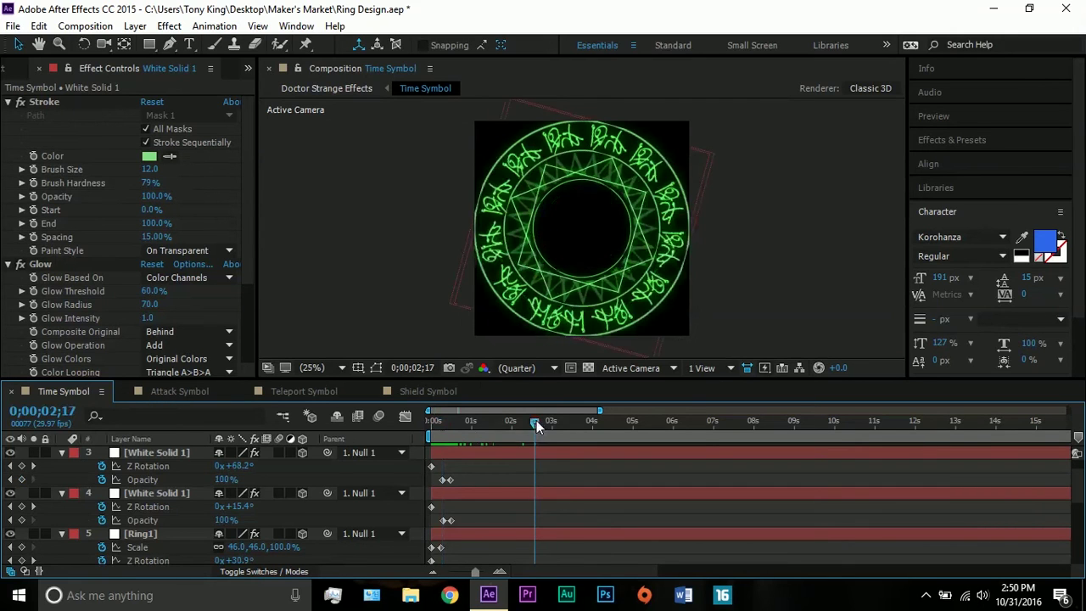
click(172, 392)
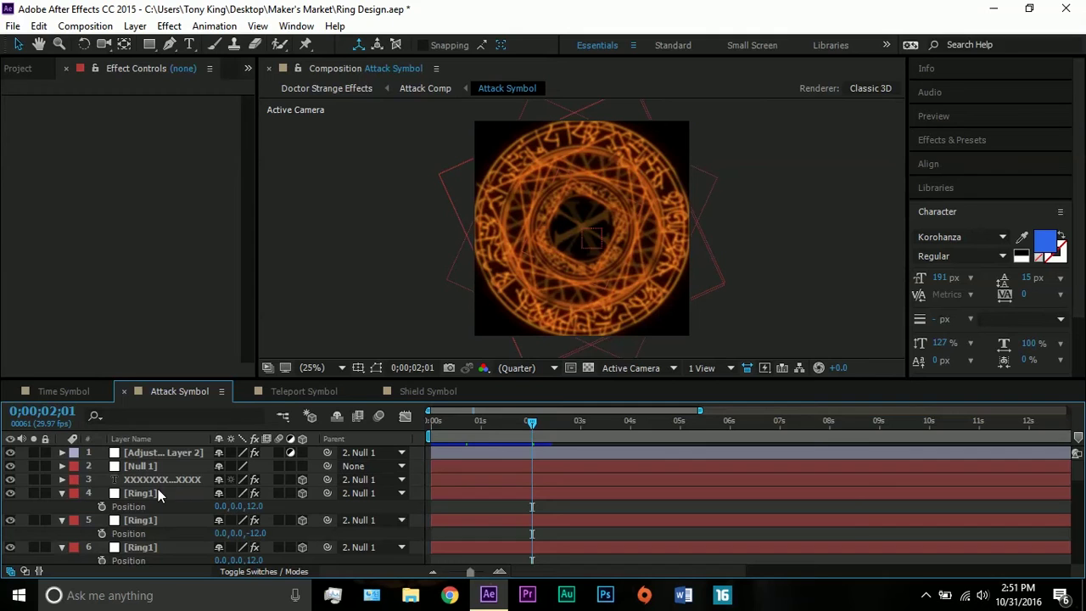
- Select layer 15 in the Attack Symbol comp to inspect its Glow settings
scroll(158, 489, down, 10)
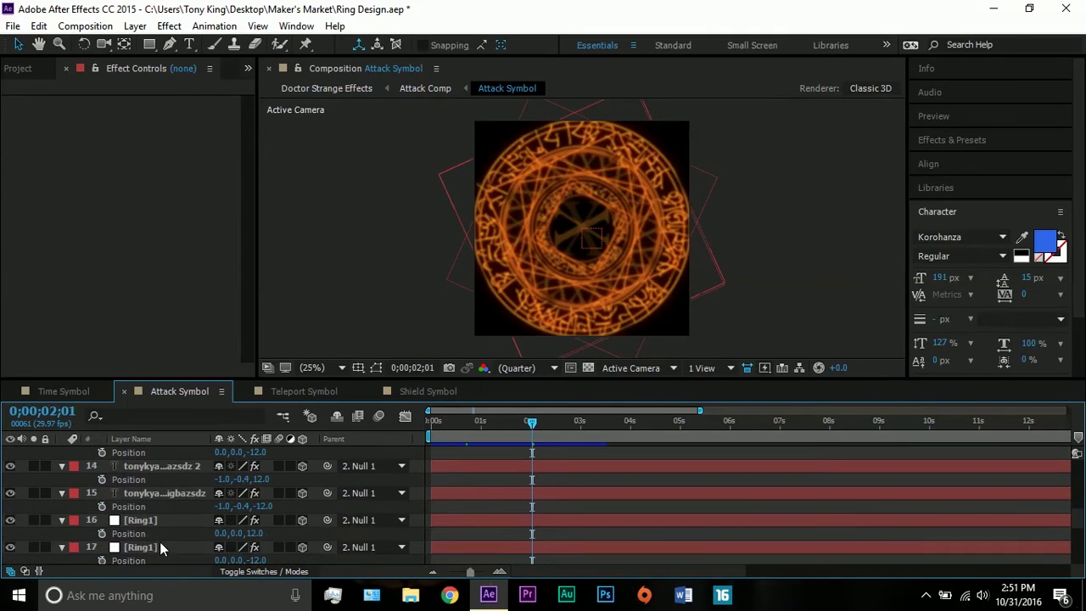
click(166, 492)
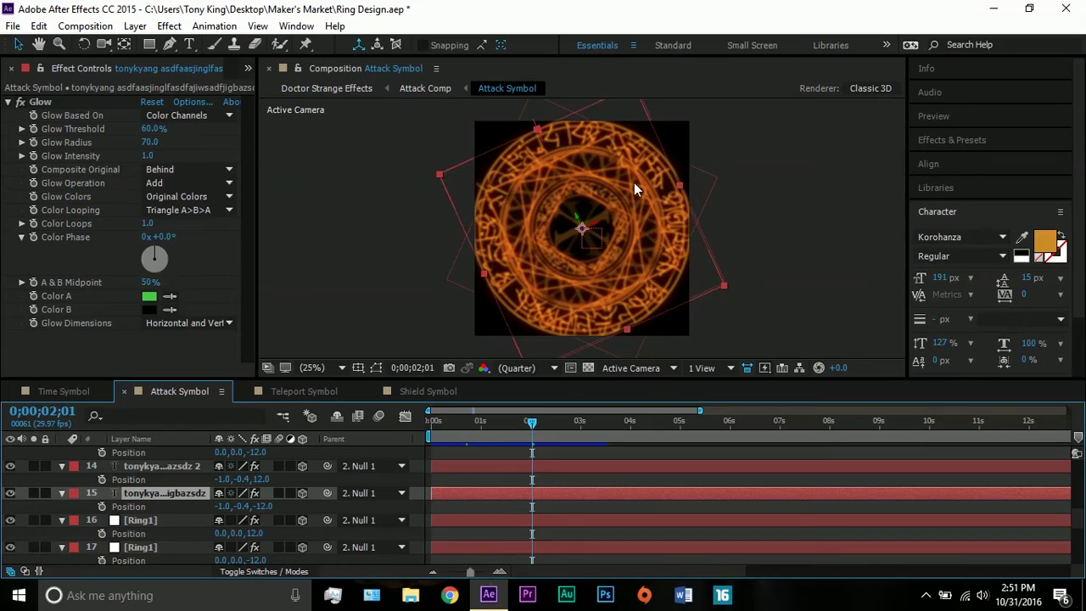
scroll(153, 513, up, 5)
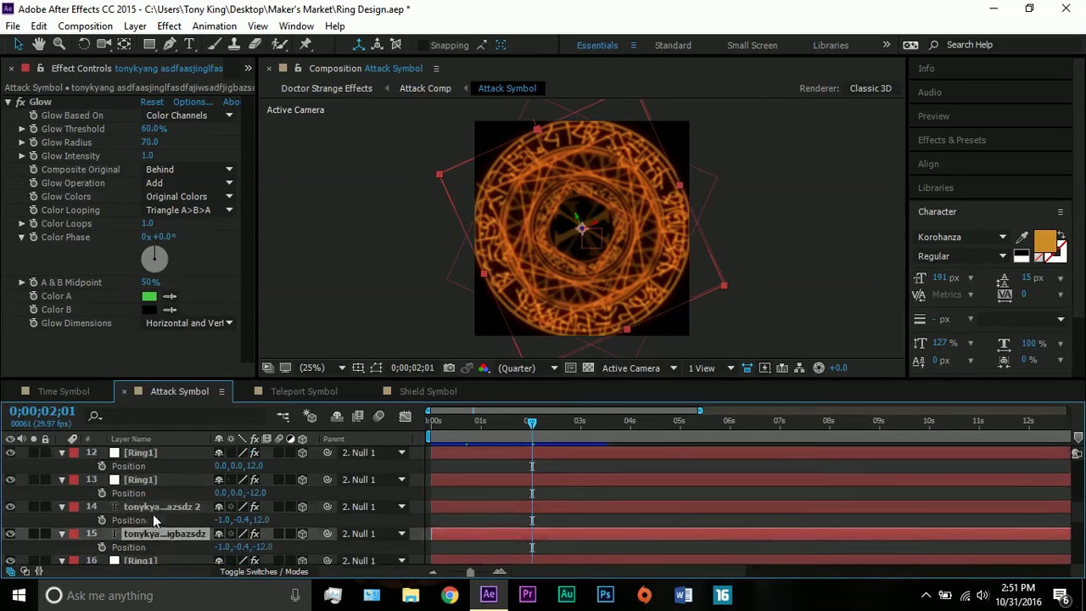
scroll(155, 507, up, 2)
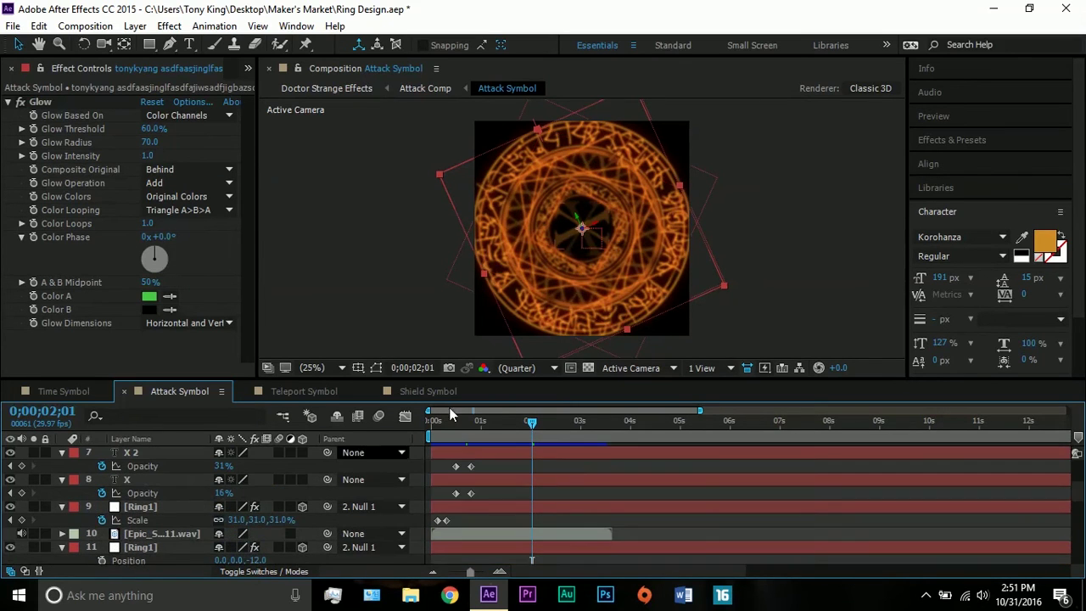
drag(473, 418, 514, 419)
click(400, 258)
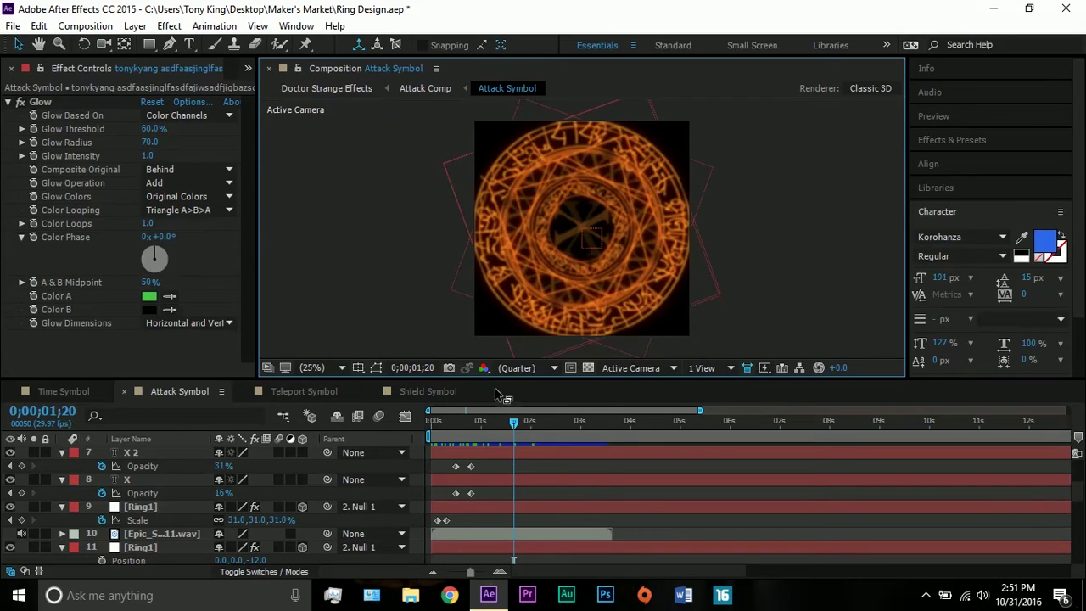
- Set the Attack Symbol preview resolution to Full
click(547, 368)
click(530, 408)
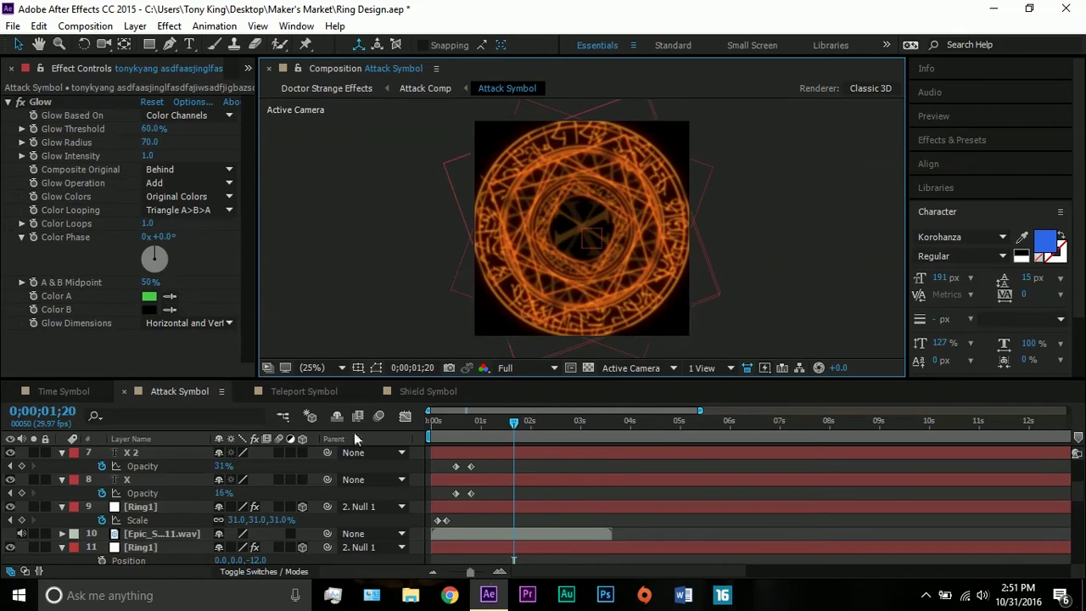
scroll(158, 486, up, 5)
- Scrub through the blue Teleport Symbol and orange Shield Symbol ring animations
click(310, 391)
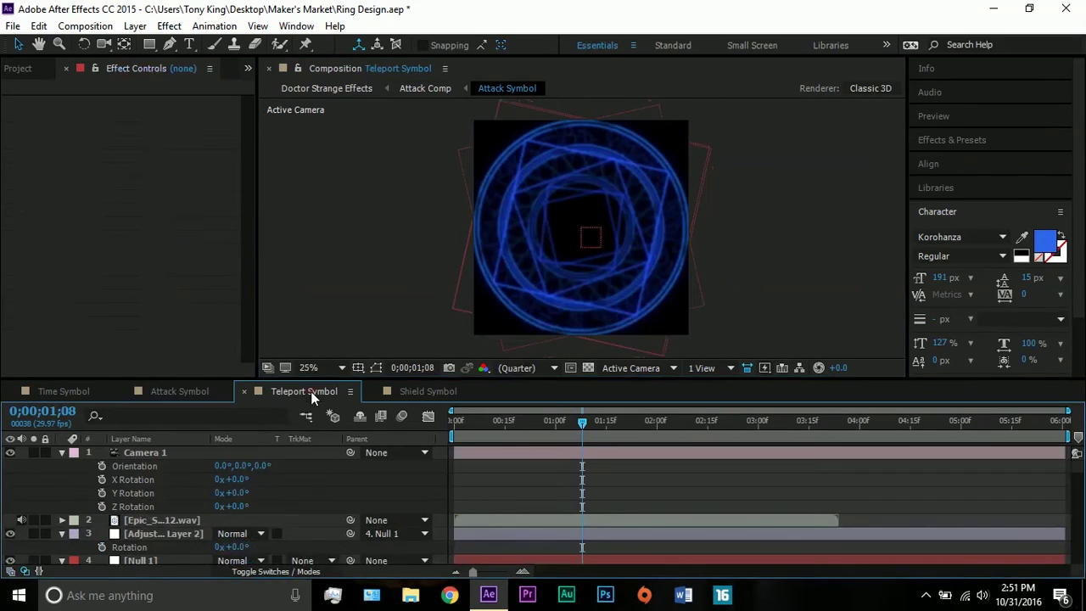
drag(516, 421, 560, 433)
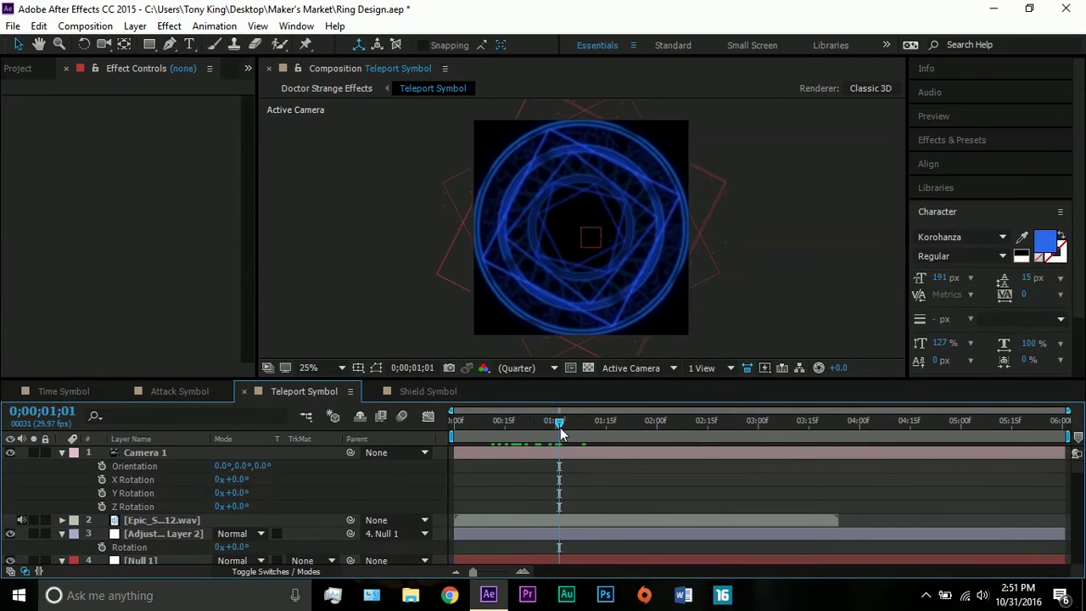
click(428, 391)
drag(520, 426, 563, 429)
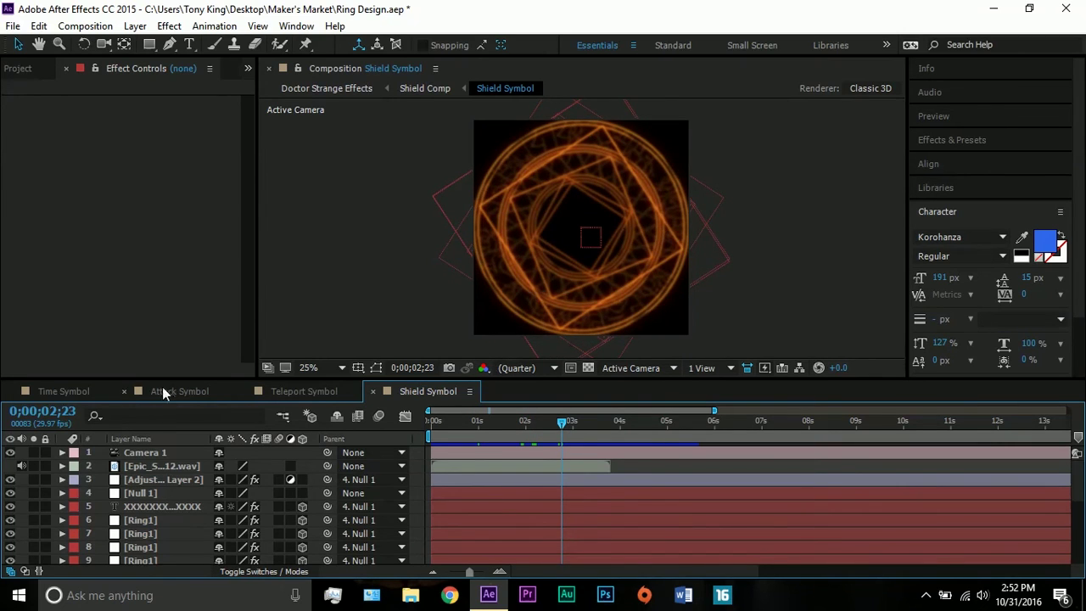
- Switch between compositions and settle back on the green Time Symbol comp
click(63, 391)
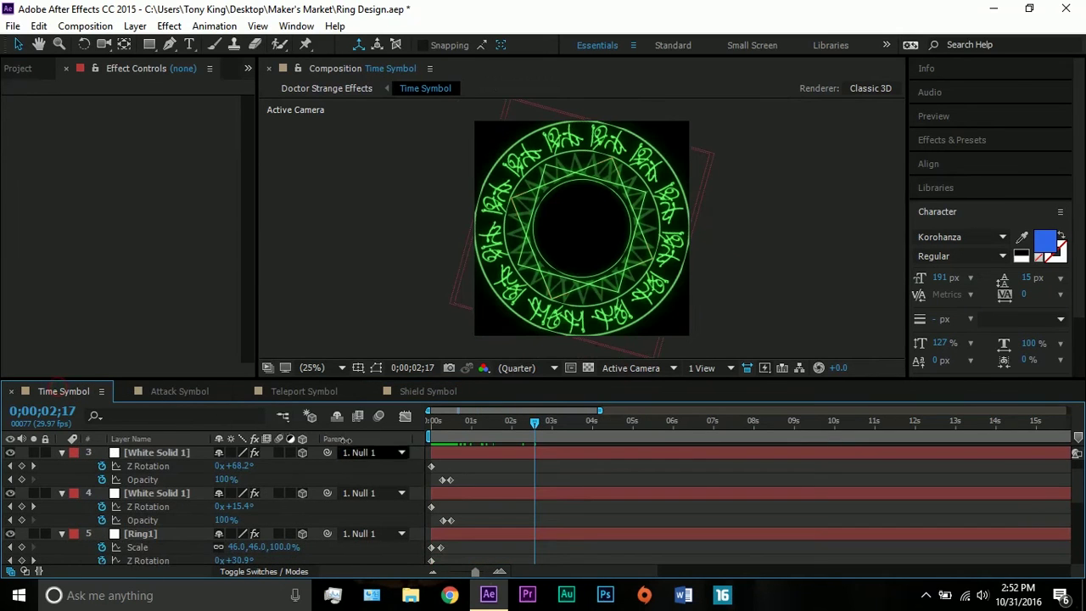
scroll(509, 481, down, 1)
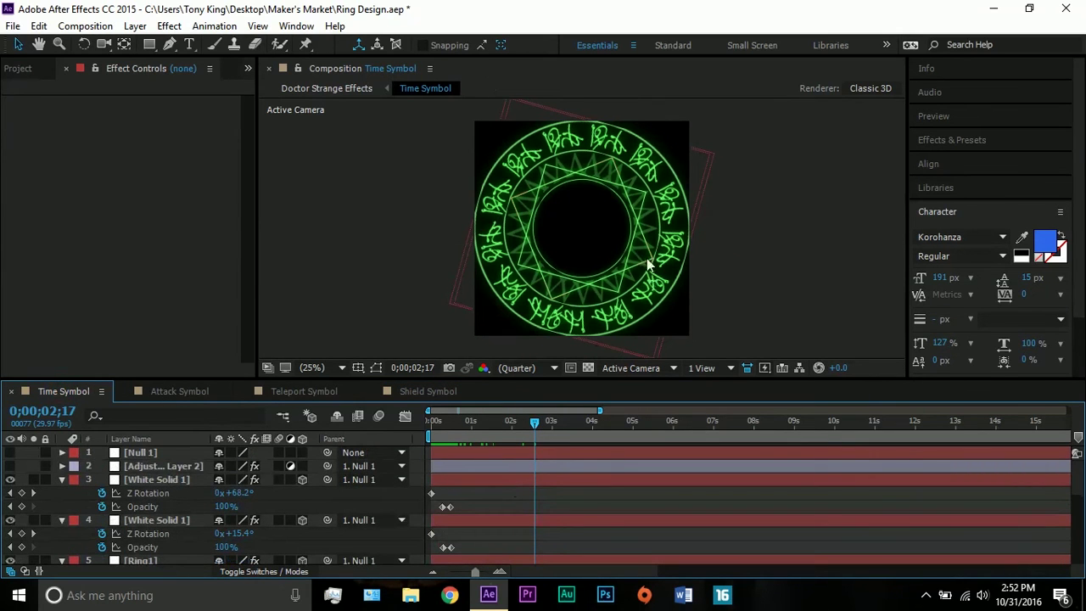
click(166, 393)
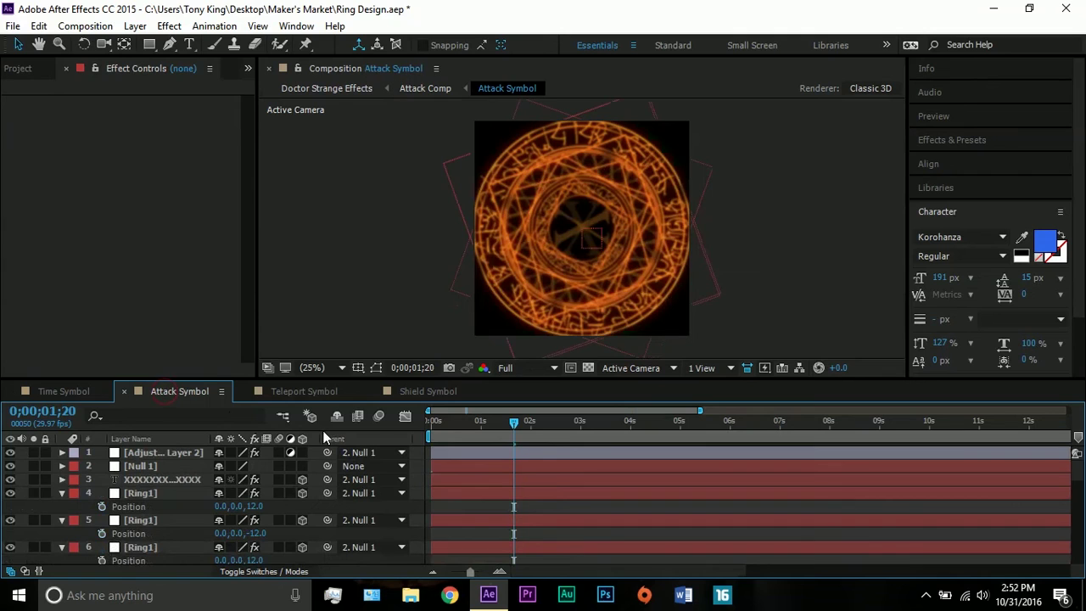
click(68, 392)
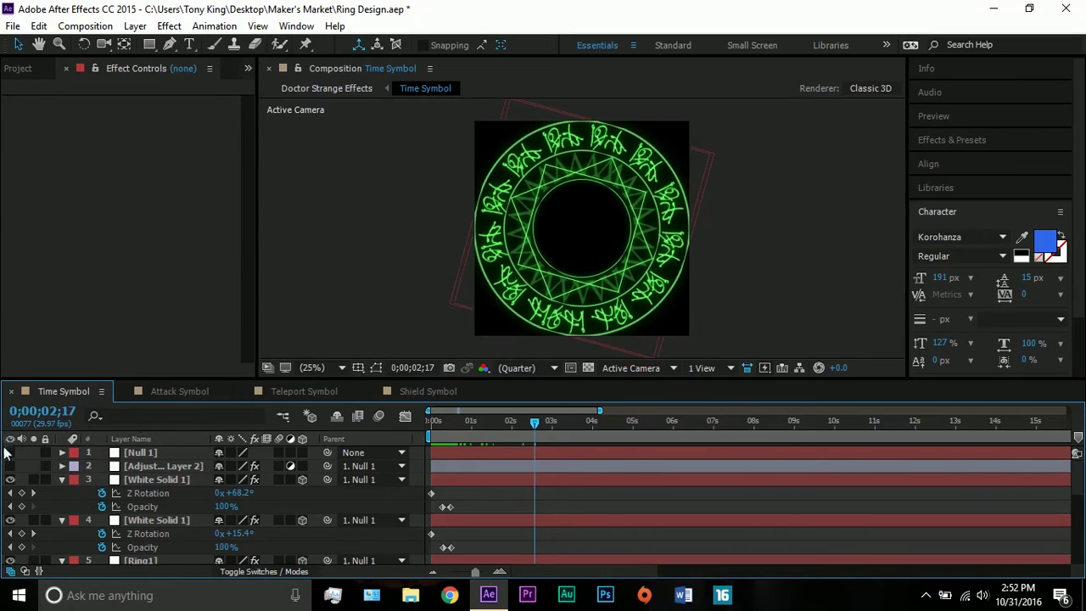
- Enable Adjustment Layer 2 and toggle its 15.3 Gaussian Blur off and on to compare
click(146, 470)
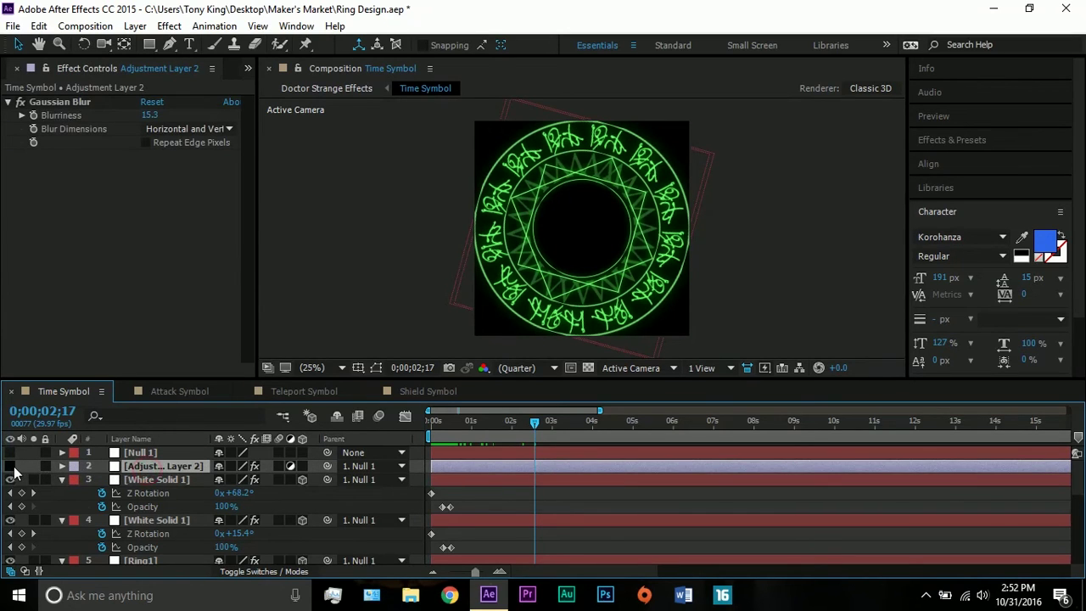
click(10, 466)
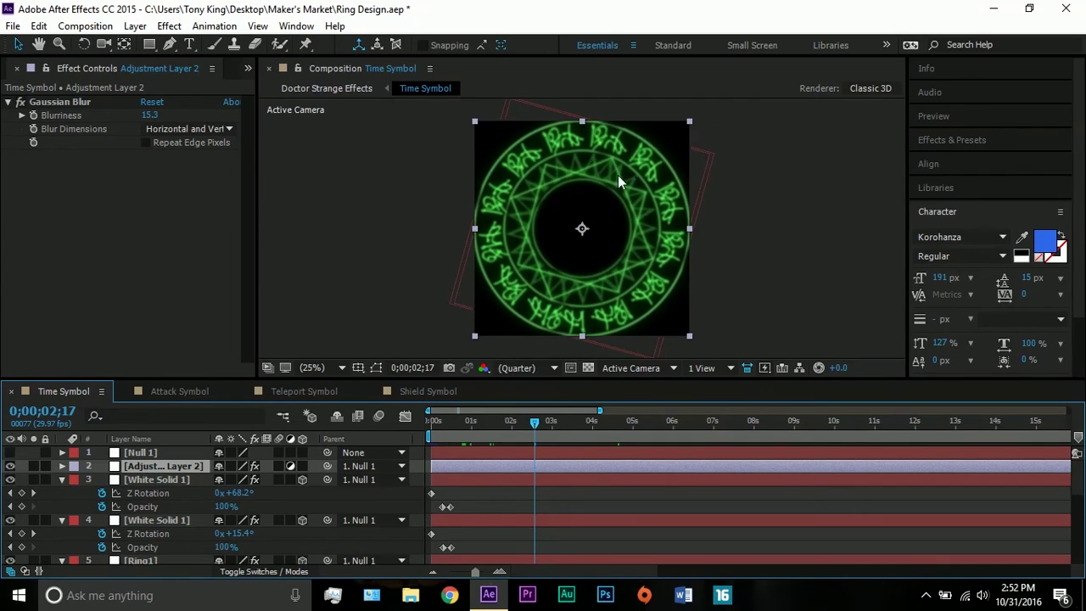
click(39, 104)
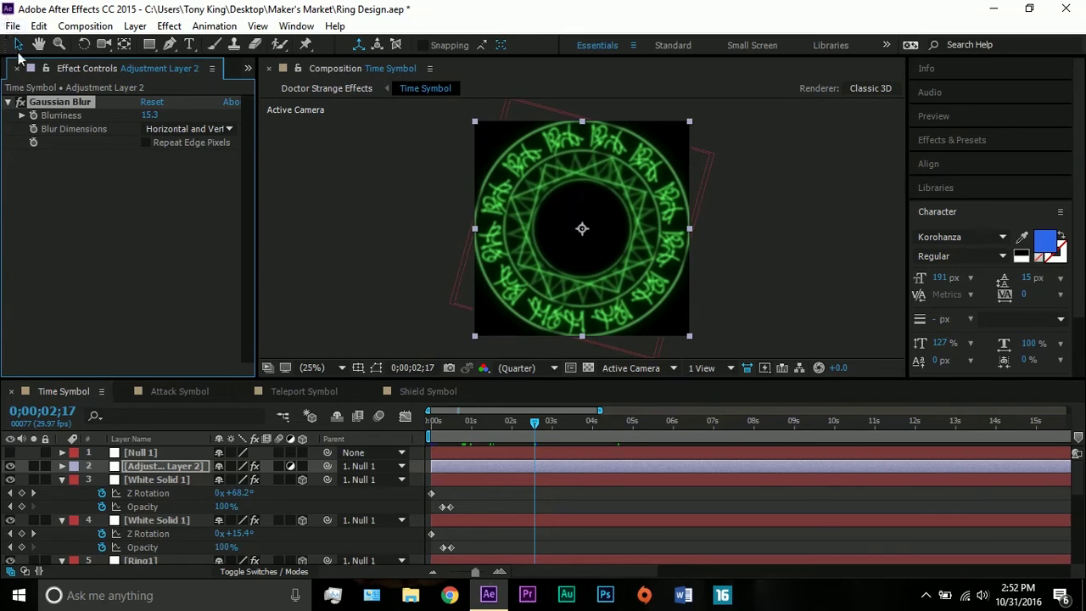
click(21, 102)
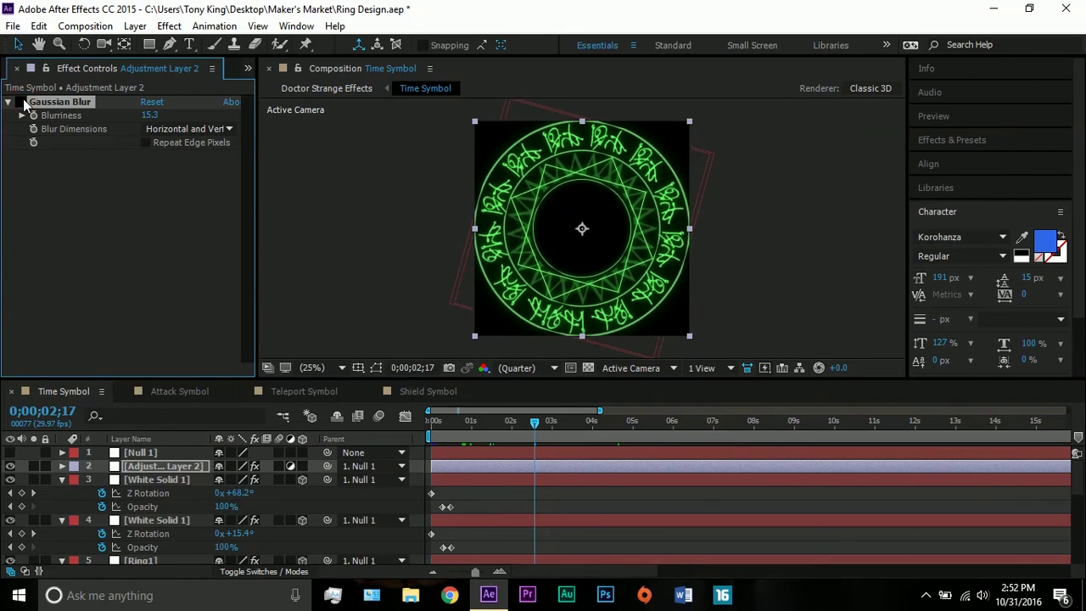
click(21, 102)
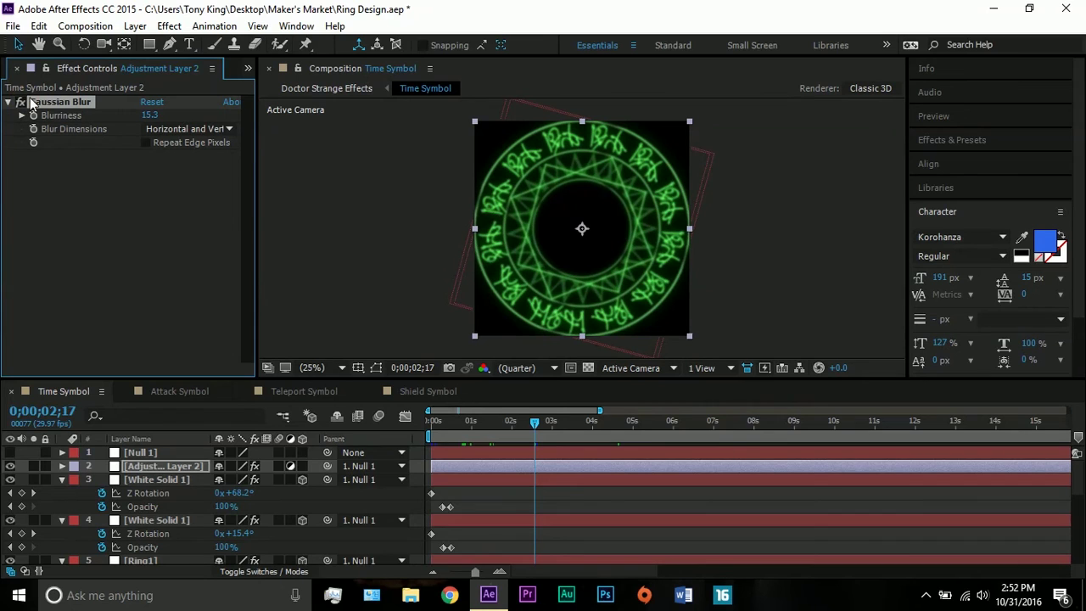
- Open Attack Comp from the Project panel
click(250, 69)
click(255, 86)
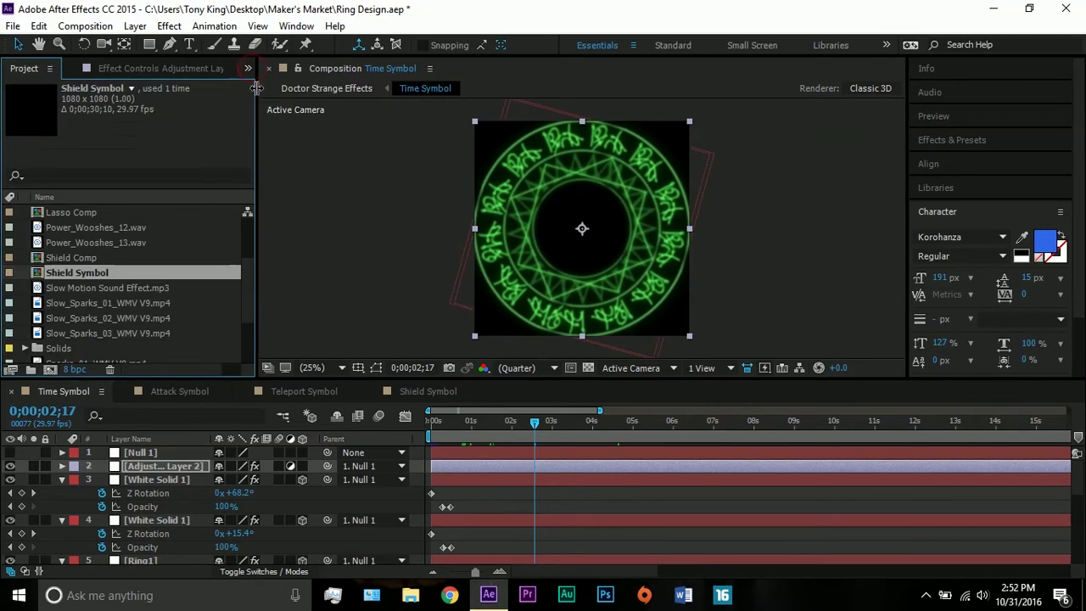
scroll(170, 241, down, 1)
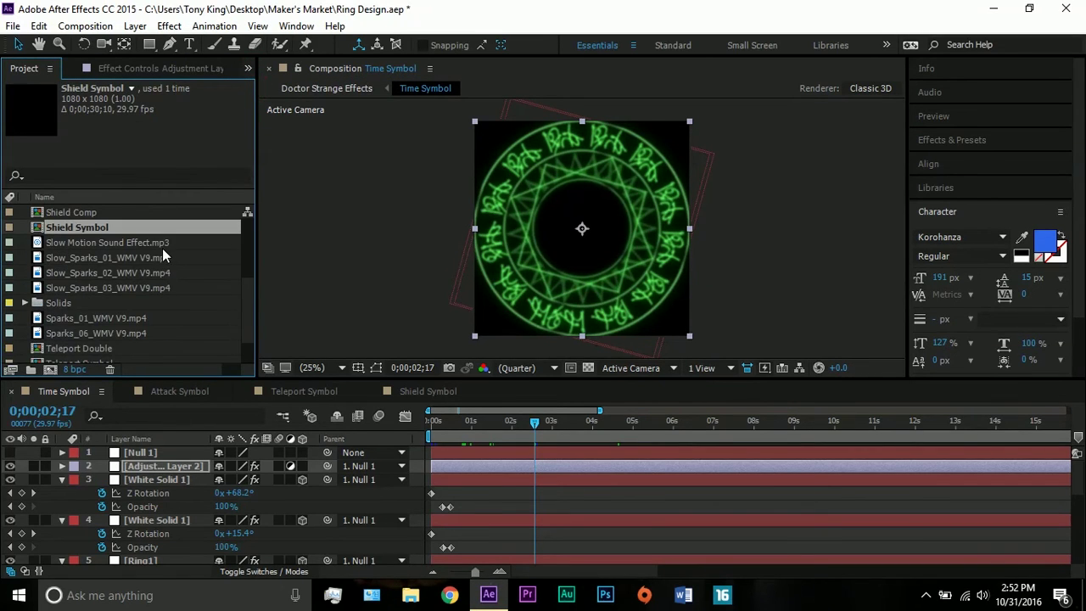
scroll(162, 247, down, 1)
scroll(112, 303, up, 2)
scroll(109, 289, up, 2)
double_click(93, 211)
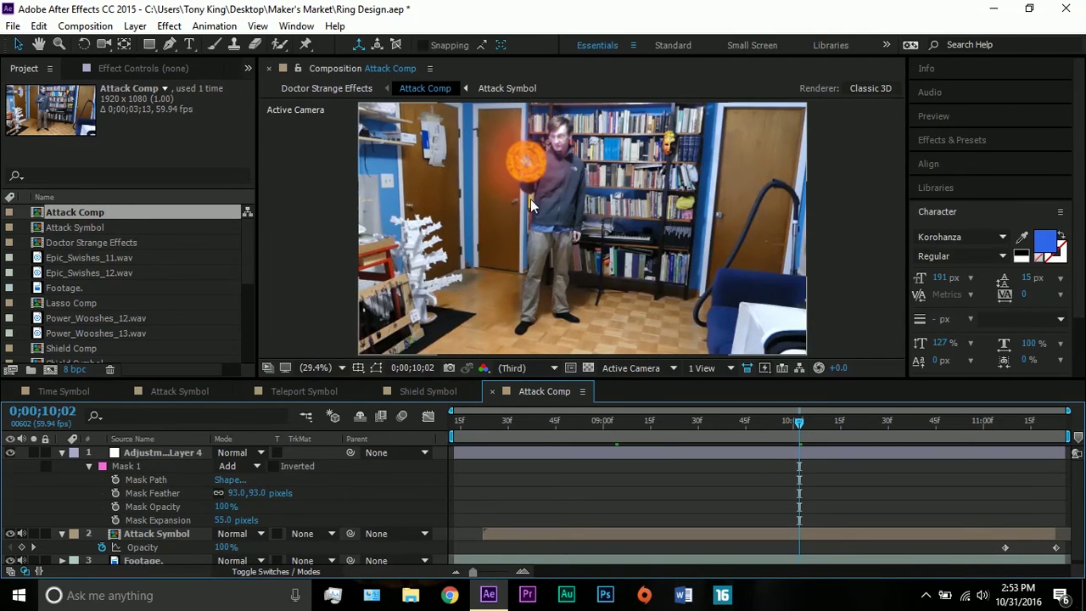
- Zoom the viewer to 100% and pan up to the face and orange ring
key(slash)
click(38, 44)
drag(536, 189, 671, 314)
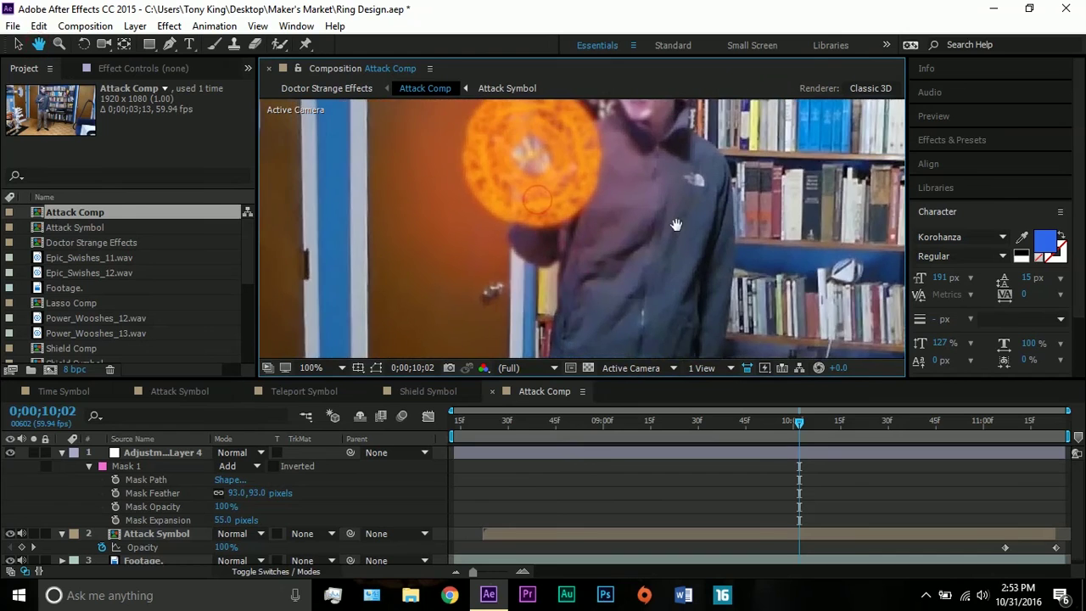
drag(676, 223, 645, 301)
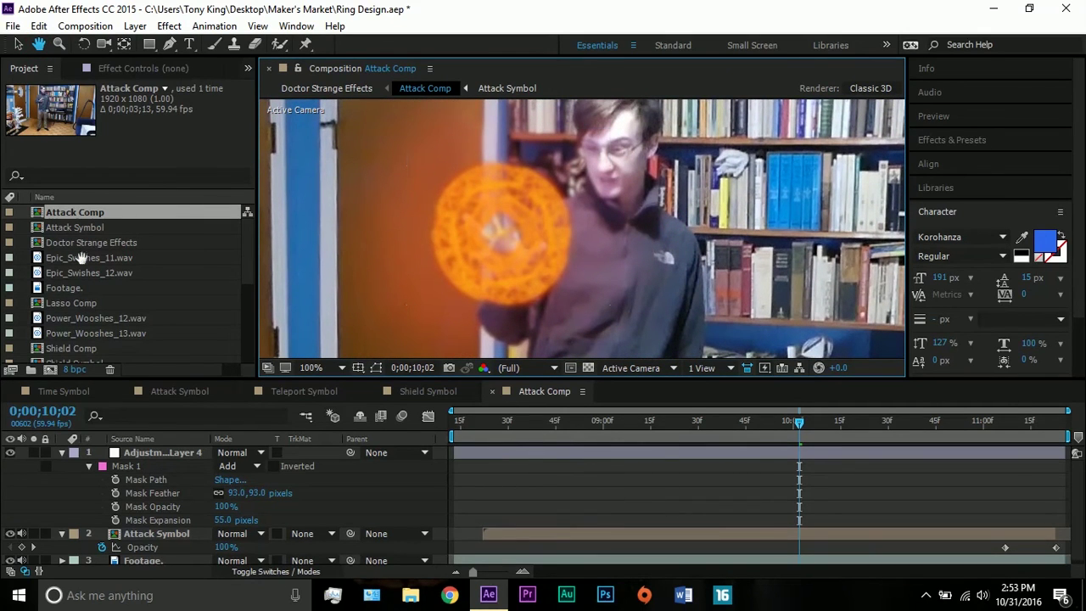
click(17, 44)
- Preview around 0;00;08;37 at Quarter resolution, then restore Full resolution at 0;00;08;57
drag(571, 427, 530, 429)
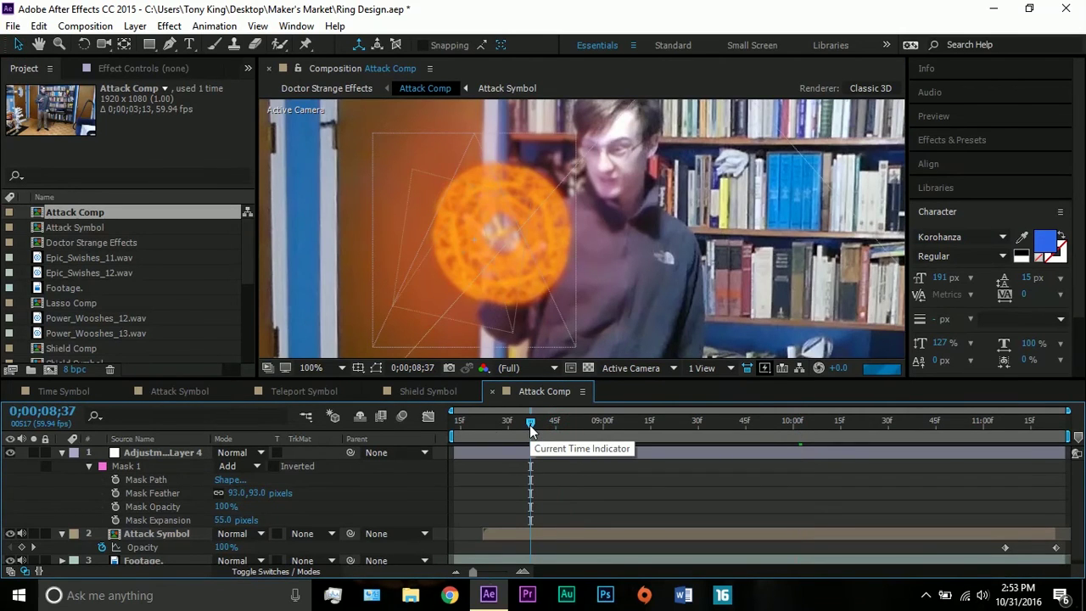
mouse_move(530, 428)
mouse_down()
mouse_move(518, 428)
mouse_move(535, 430)
mouse_up()
click(514, 367)
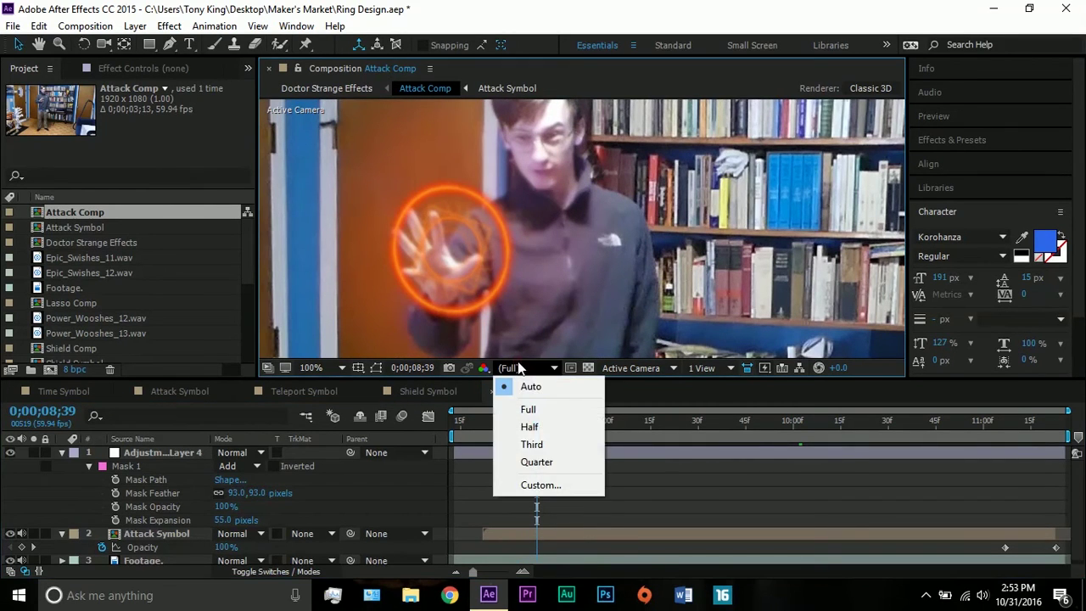
click(543, 464)
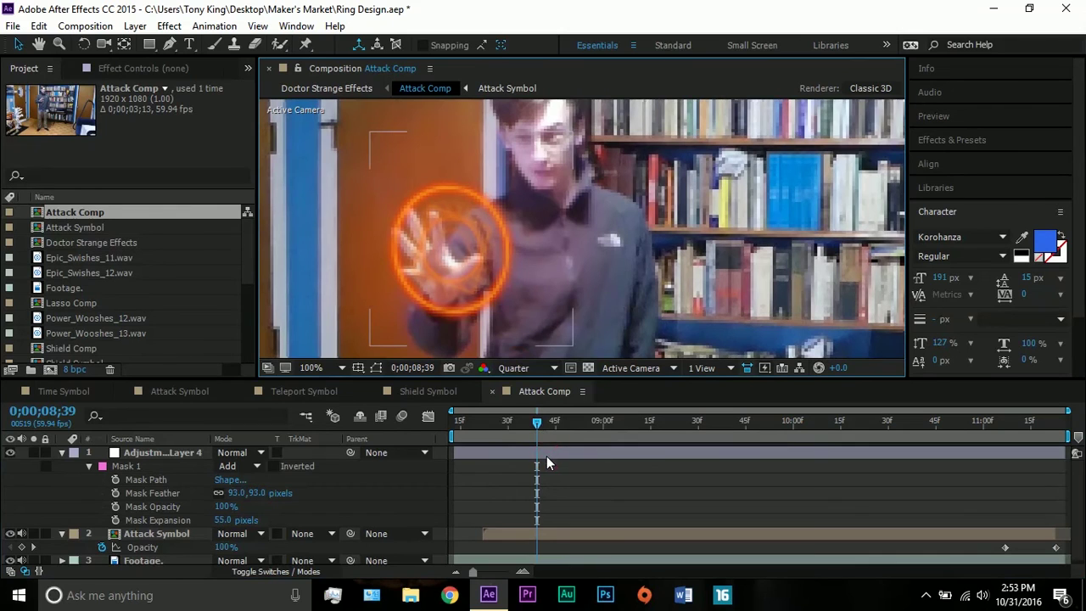
click(550, 452)
key(space)
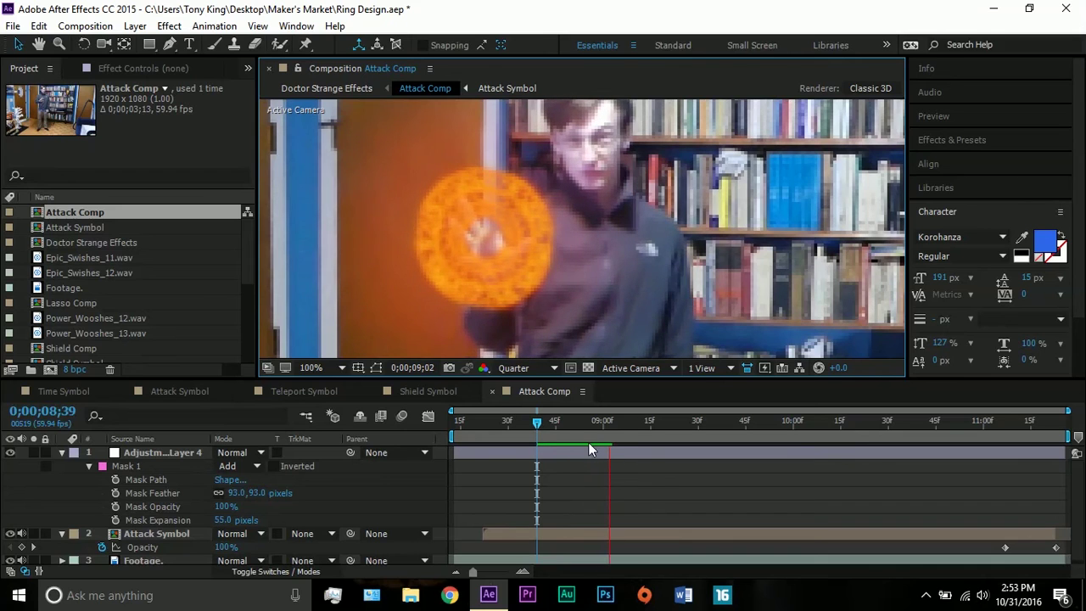
mouse_move(594, 425)
mouse_down()
mouse_move(581, 424)
mouse_move(592, 428)
mouse_up()
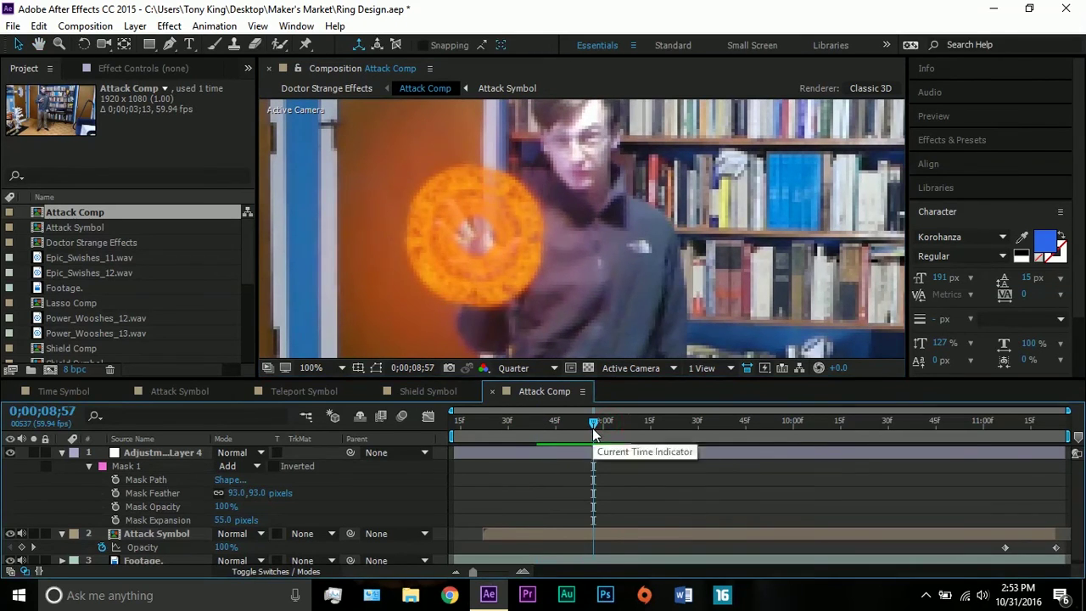
click(542, 365)
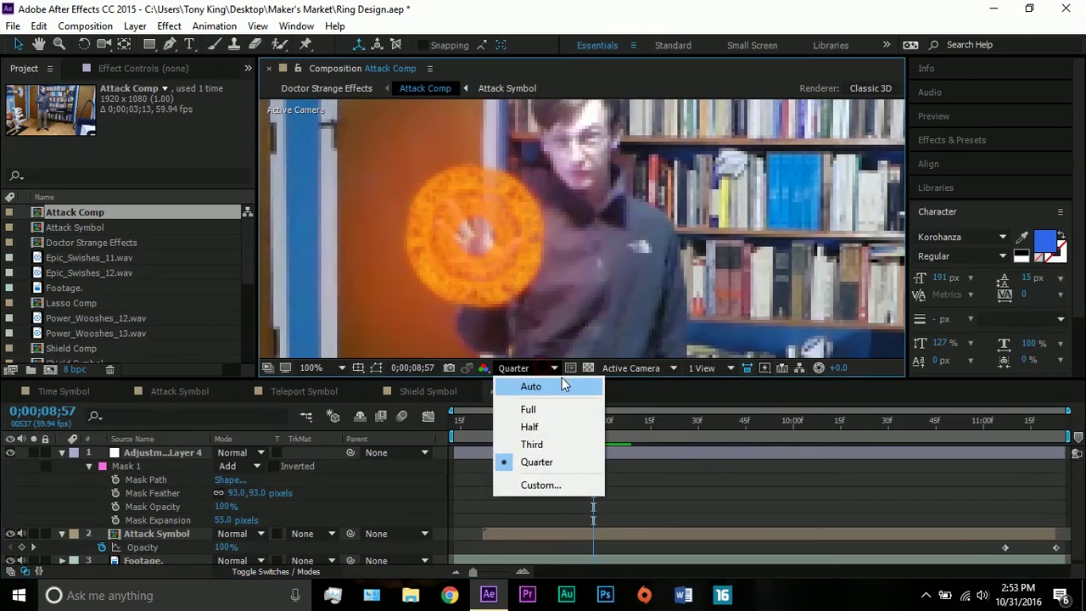
click(560, 407)
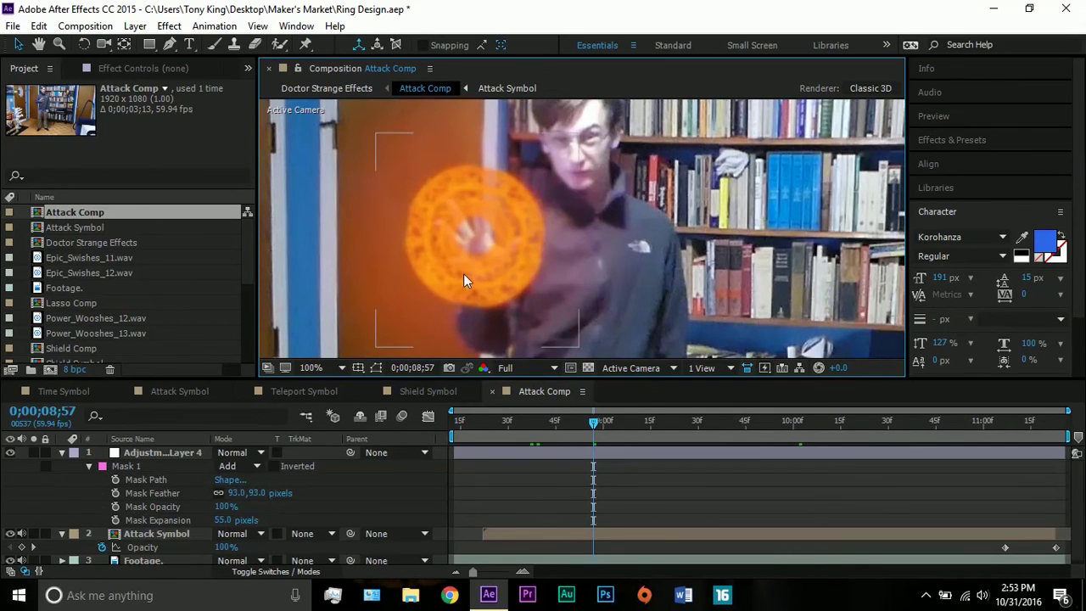
- Zoom out and set magnification to Fit up to 100% to show the whole frame
scroll(463, 273, down, 4)
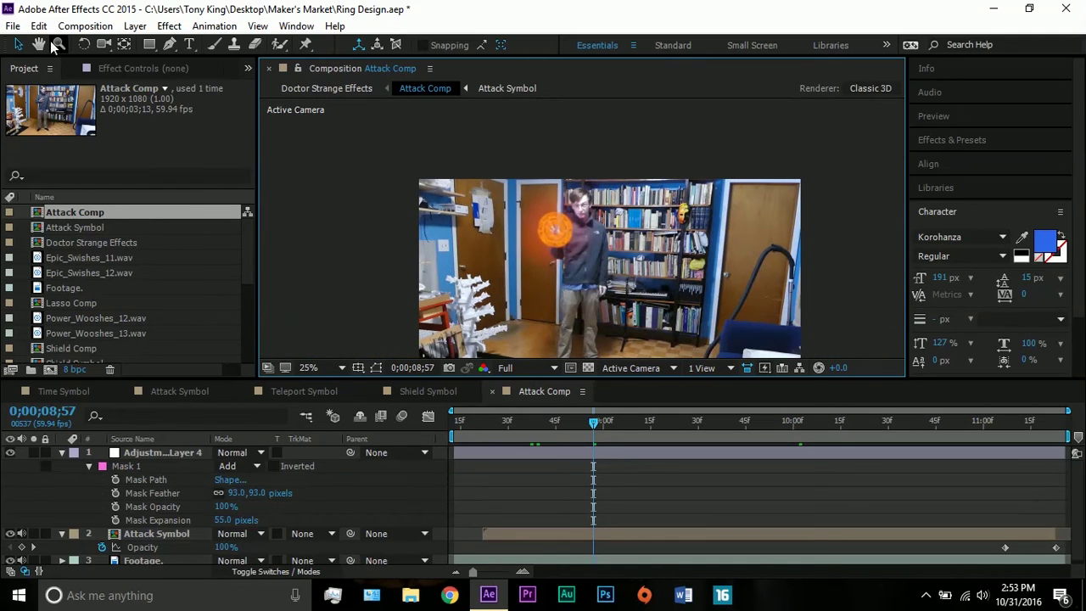
click(318, 364)
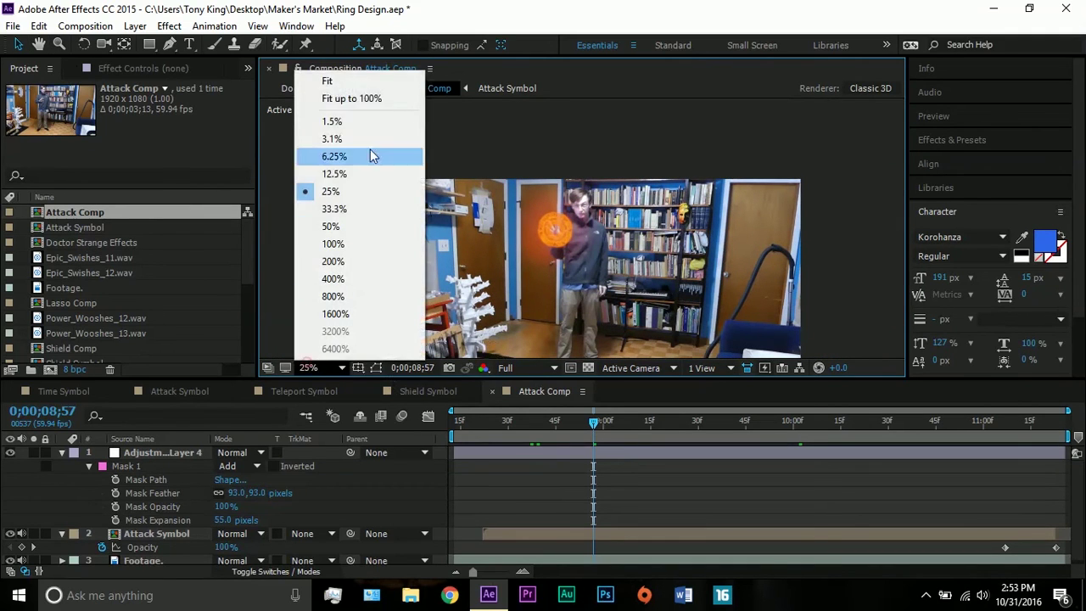
click(367, 102)
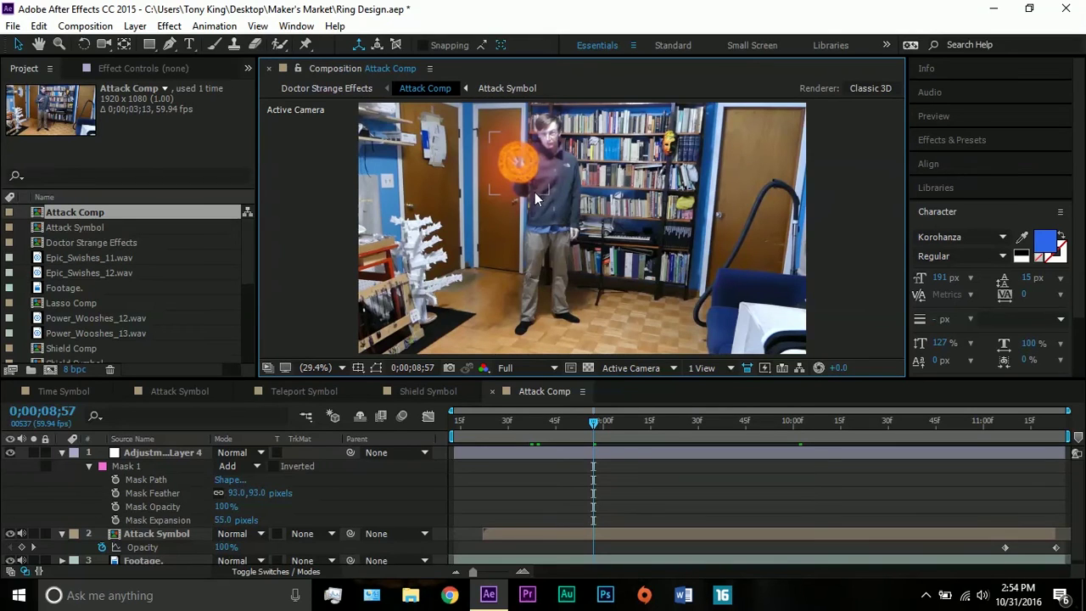
- Reveal Attack Symbol's Position keyframes and step back to frame 0;00;08;54
click(495, 532)
key(p)
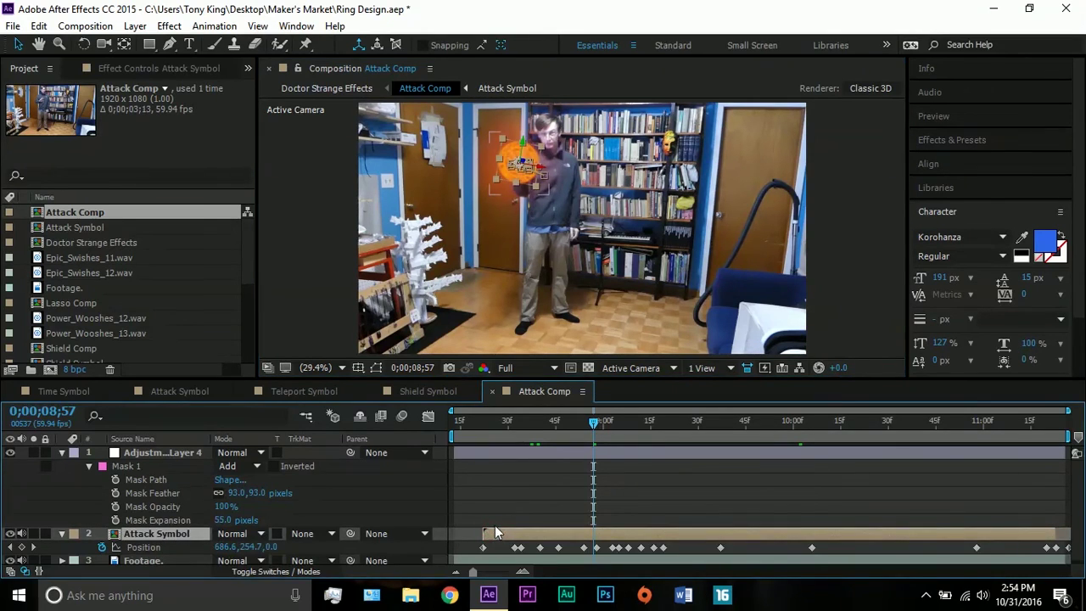
click(855, 278)
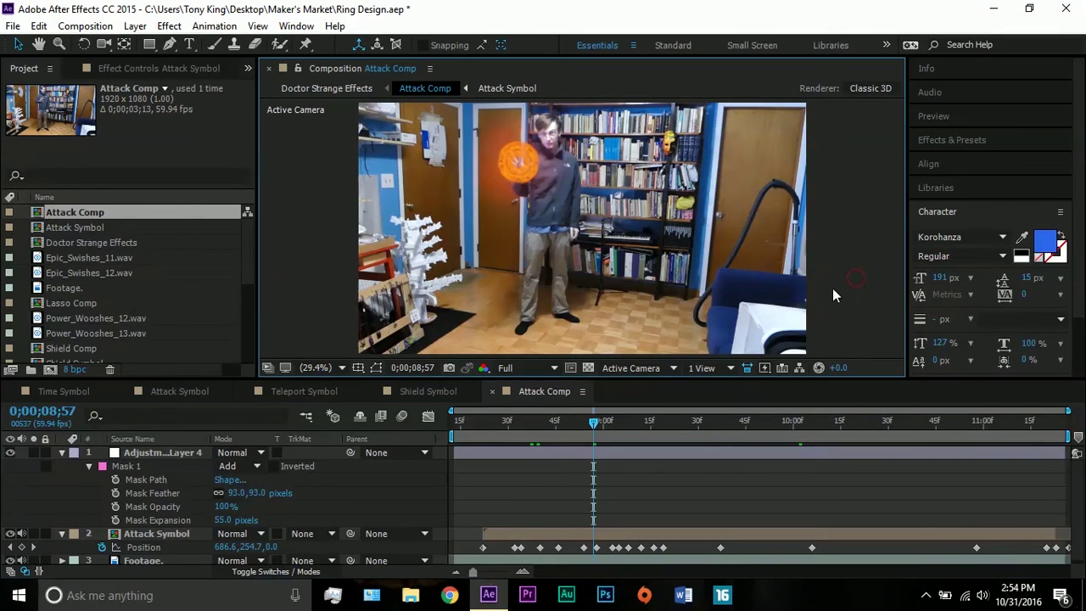
click(593, 547)
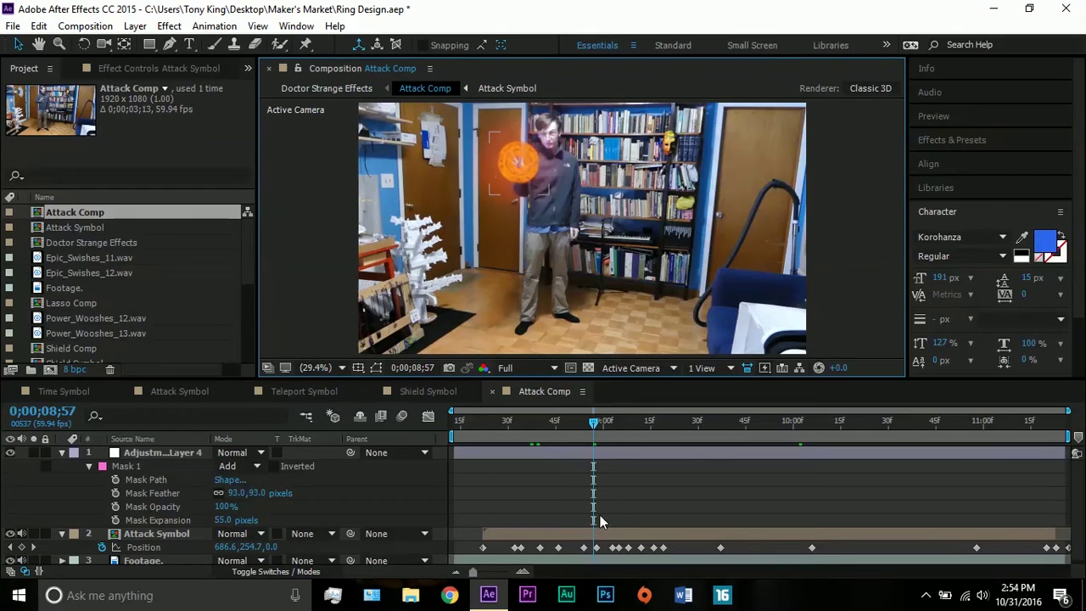
click(591, 427)
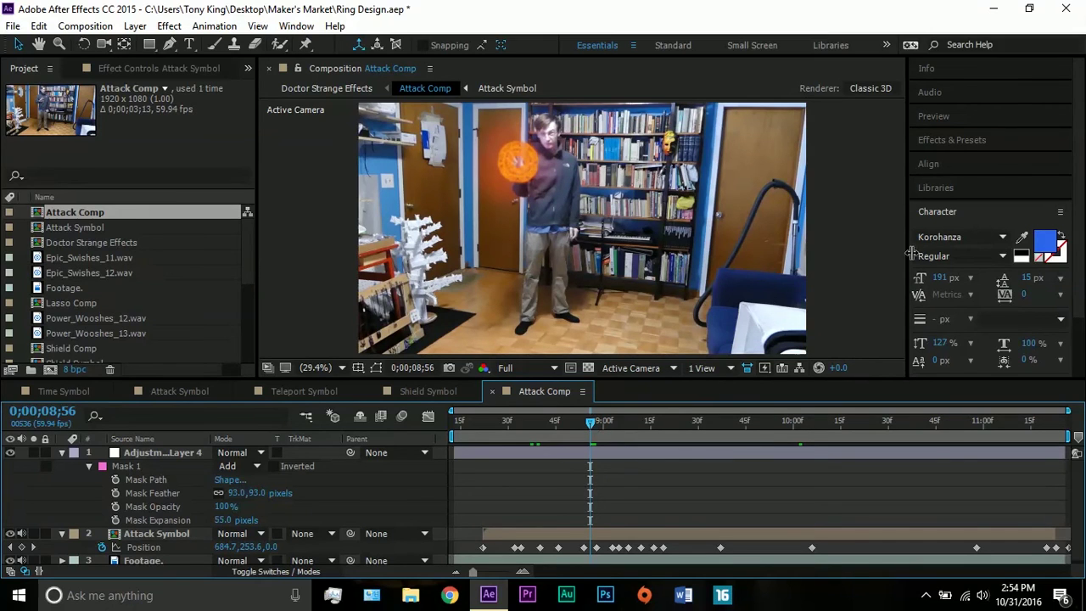
scroll(1063, 317, down, 2)
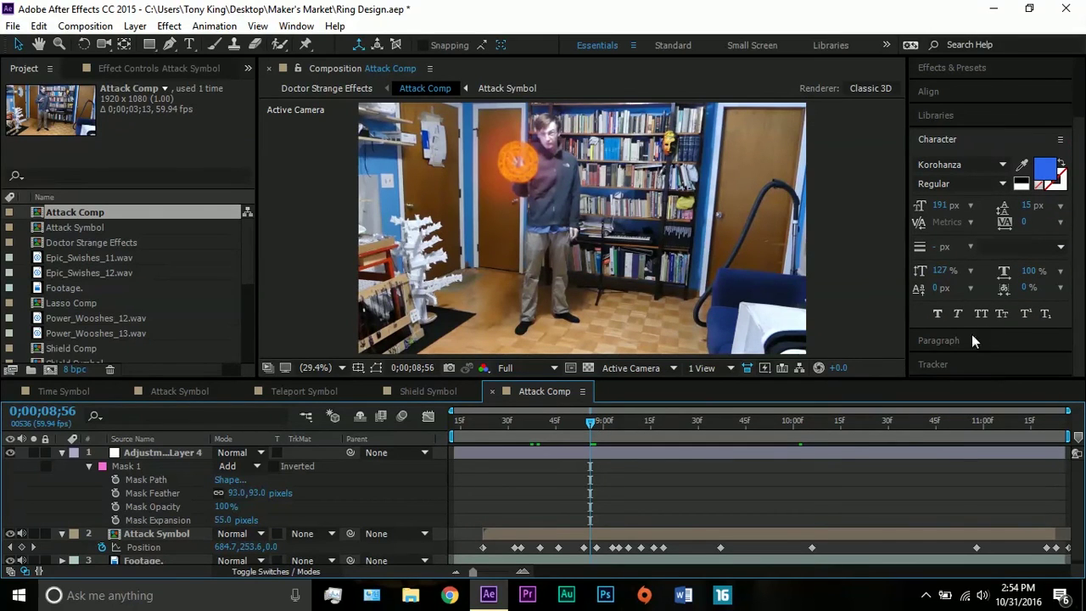
click(584, 431)
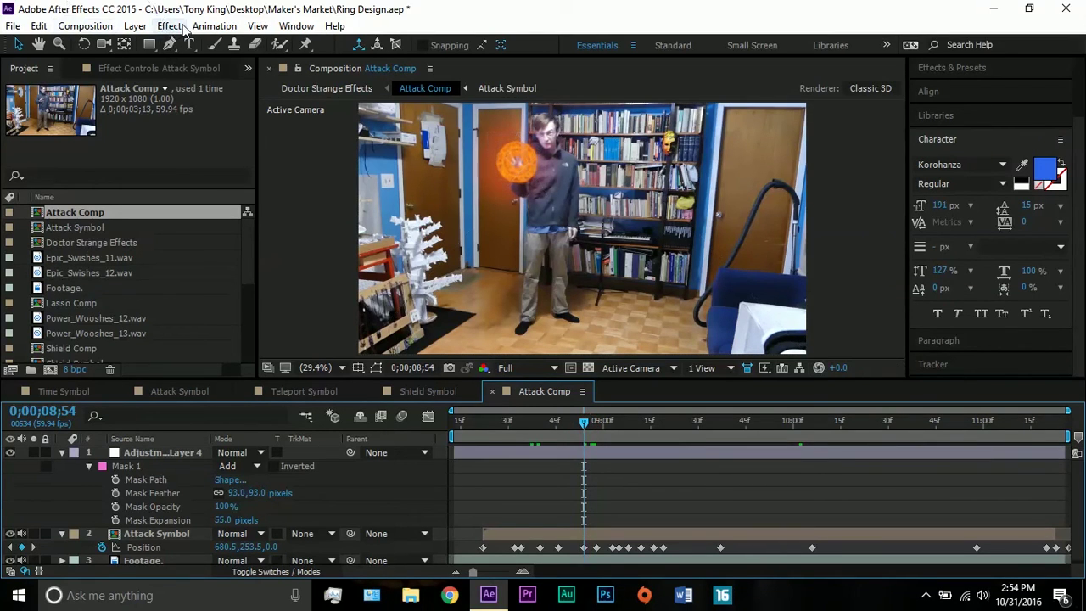
- Browse the Animation menu, then scrub from 0;00;08;22 through the ring's tracked motion
click(181, 26)
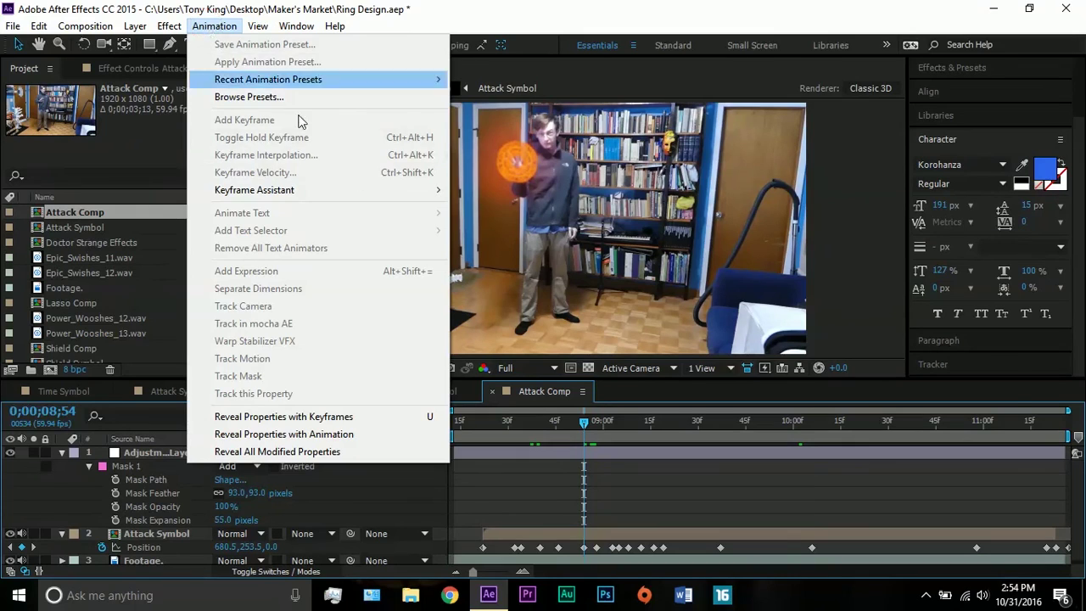
click(214, 27)
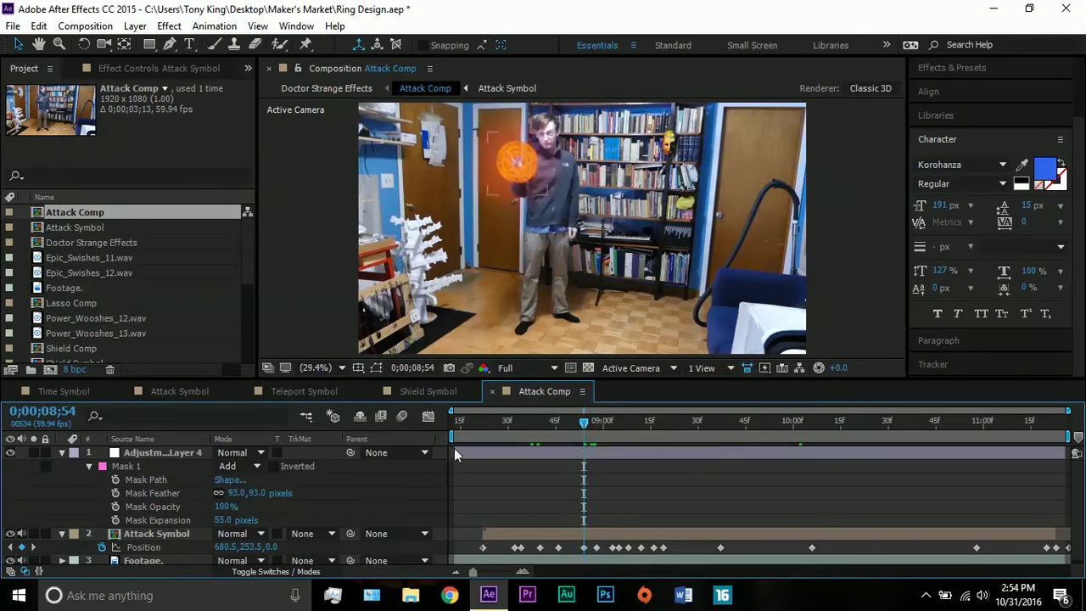
click(484, 424)
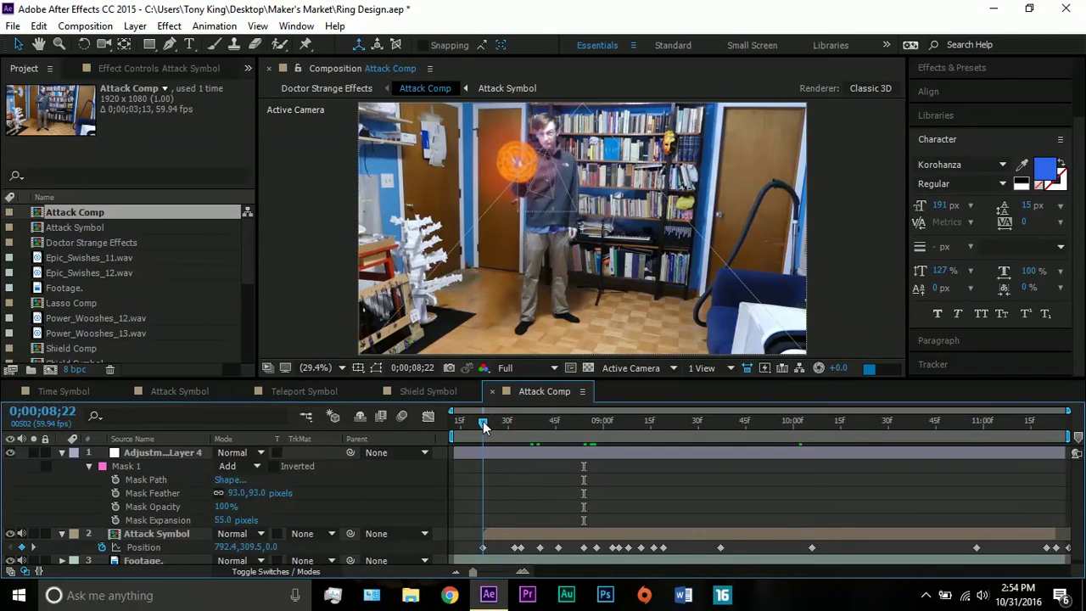
drag(483, 424, 527, 434)
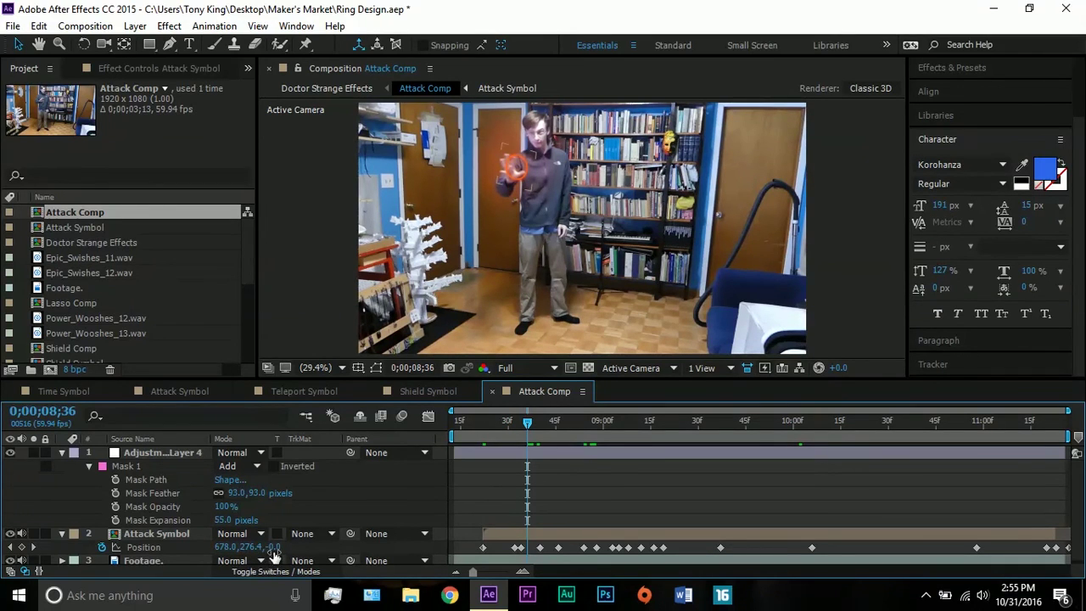
- Scrub to 0;00;08;55 and select Adjustment Layer 4
click(174, 534)
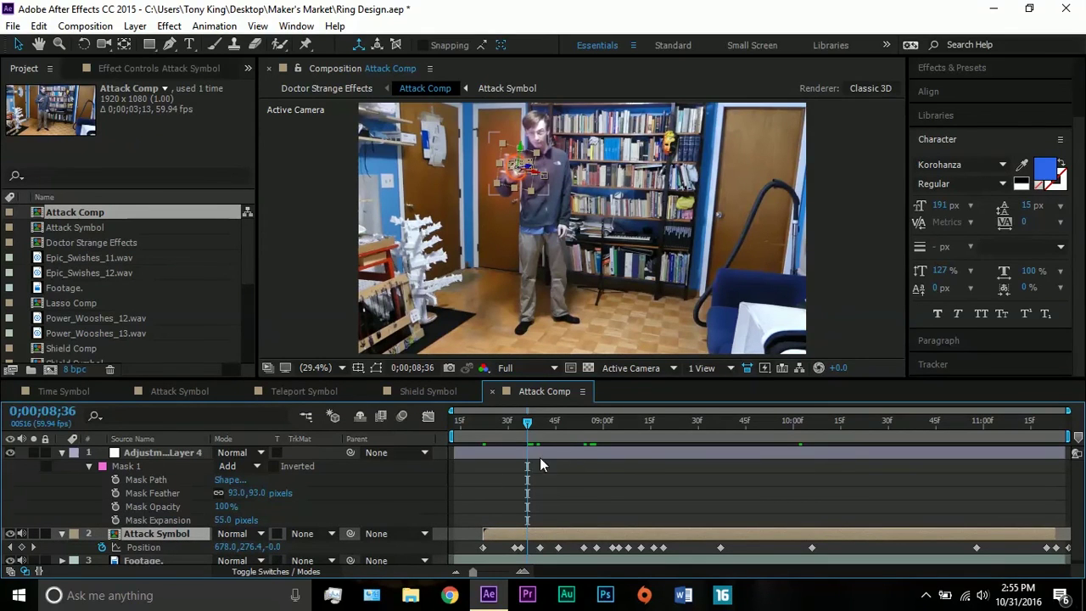
click(844, 326)
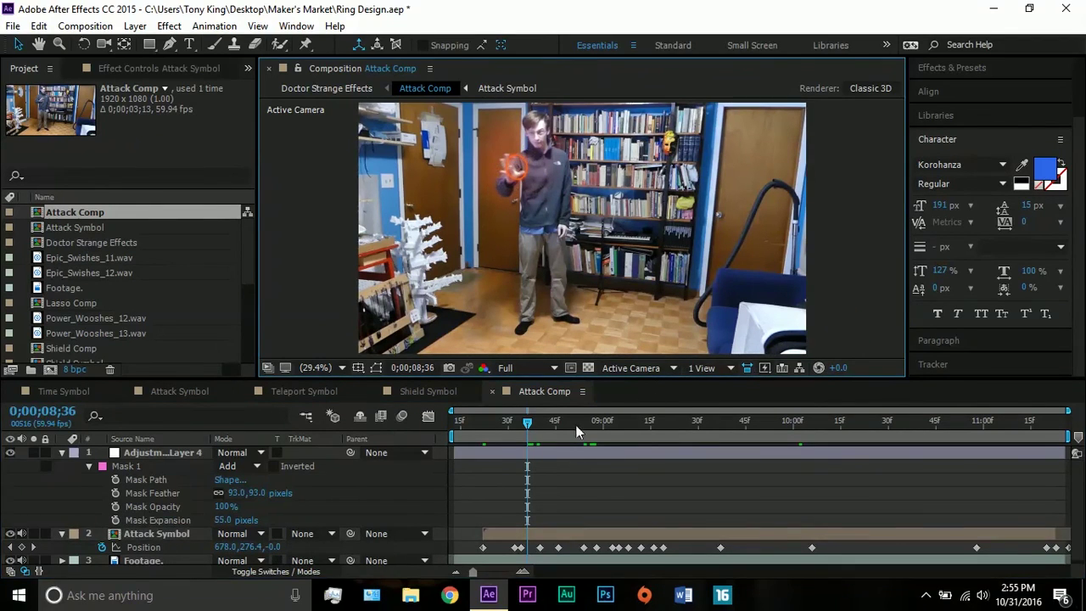
click(525, 432)
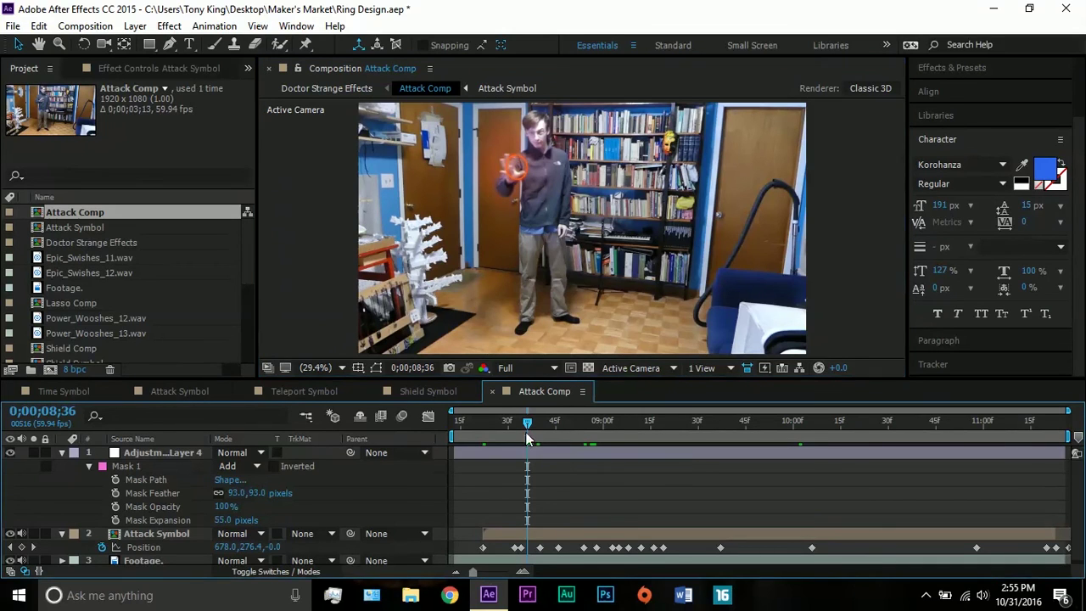
drag(525, 432, 565, 431)
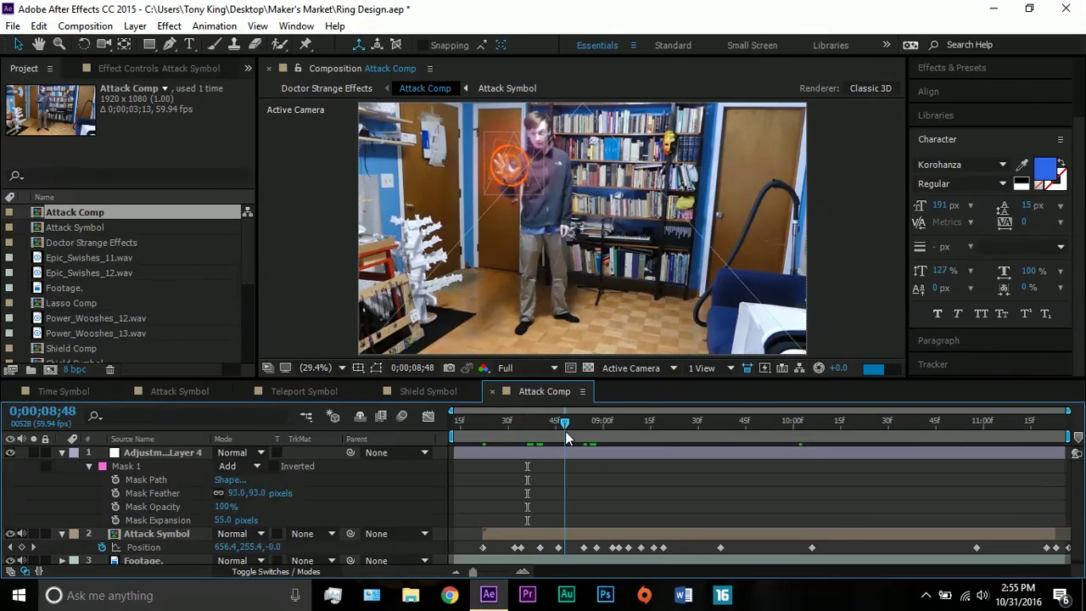
click(586, 427)
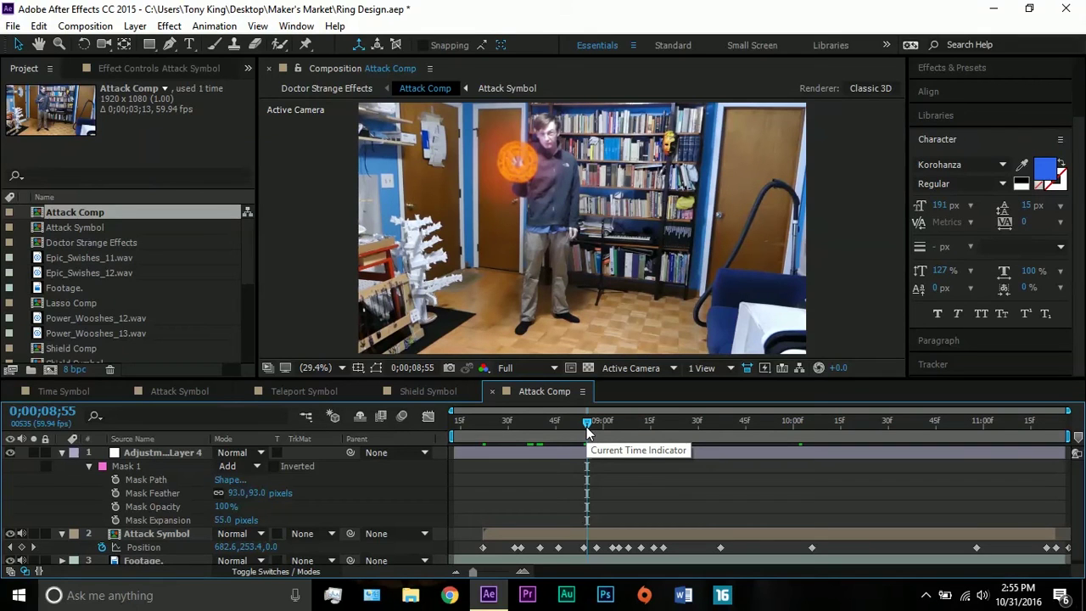
click(582, 458)
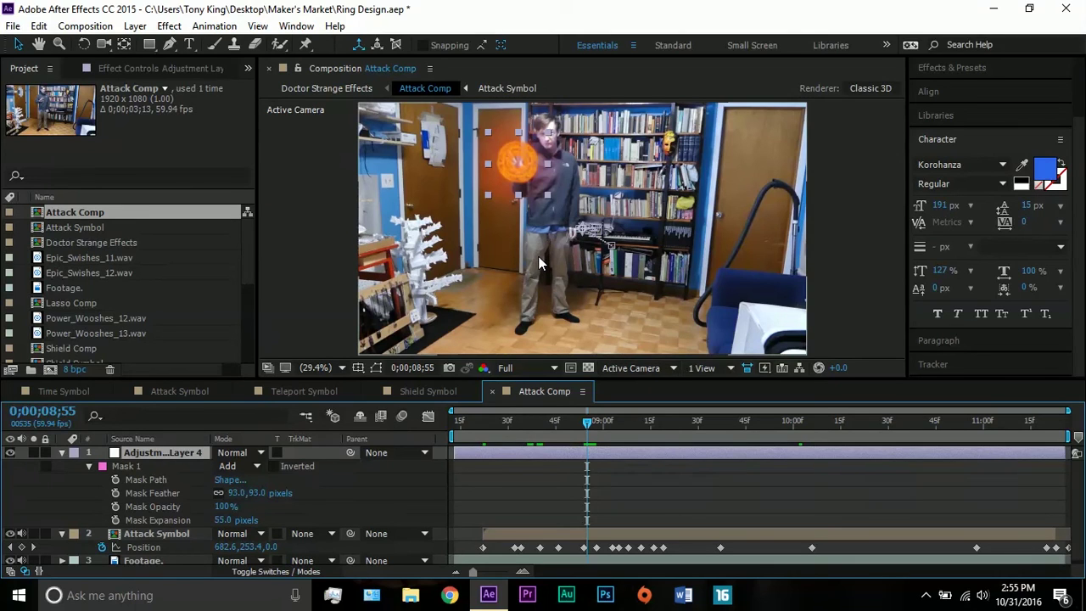
- Show Adjustment Layer 4's mask outline and expand Mask 1 to see 93 px feather, 55 px expansion
click(64, 453)
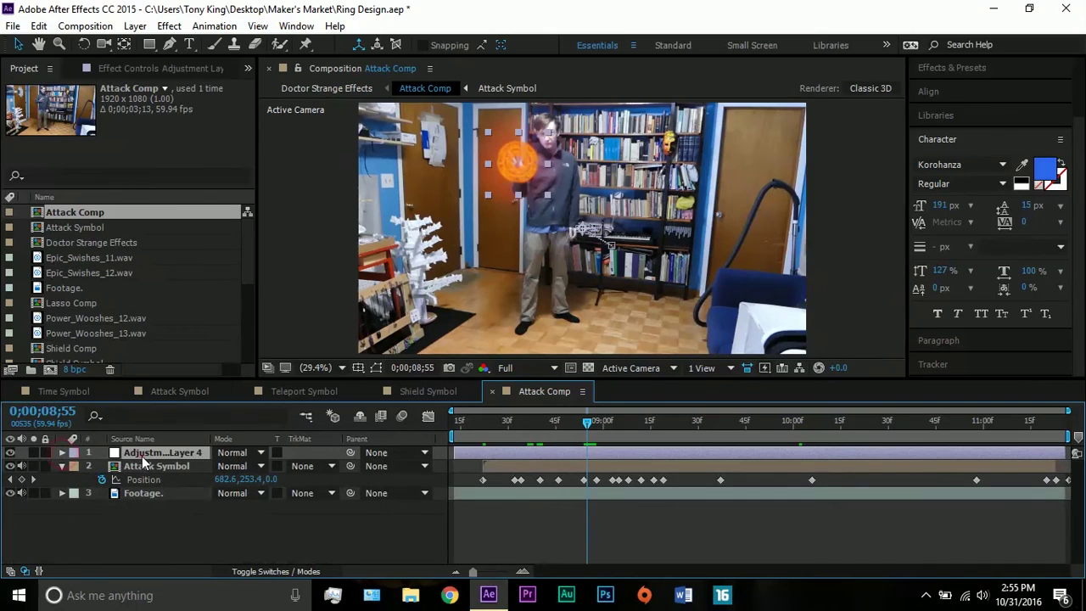
click(378, 368)
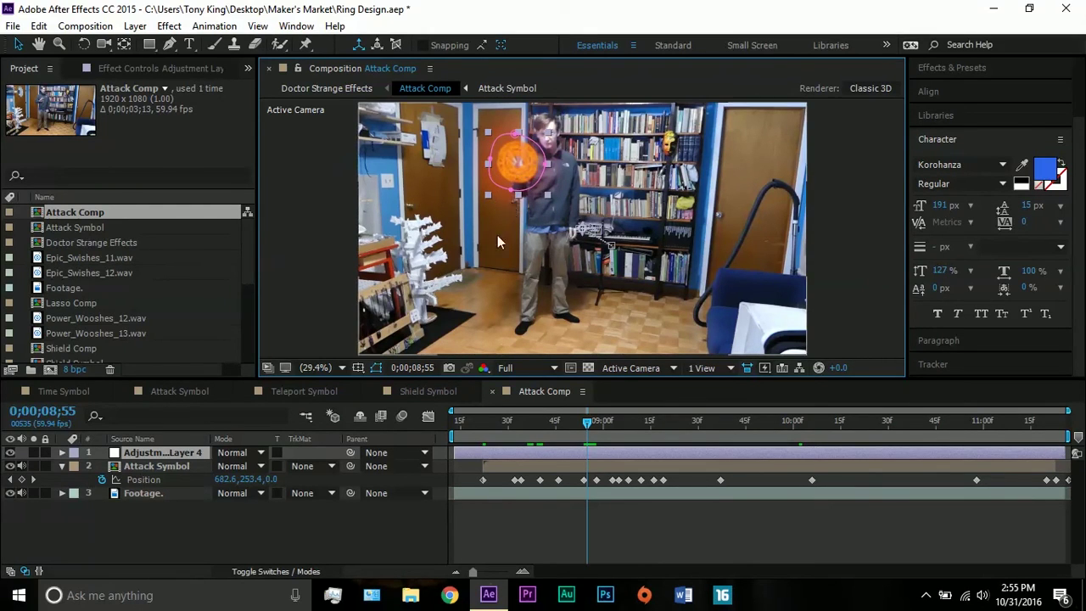
key(m)
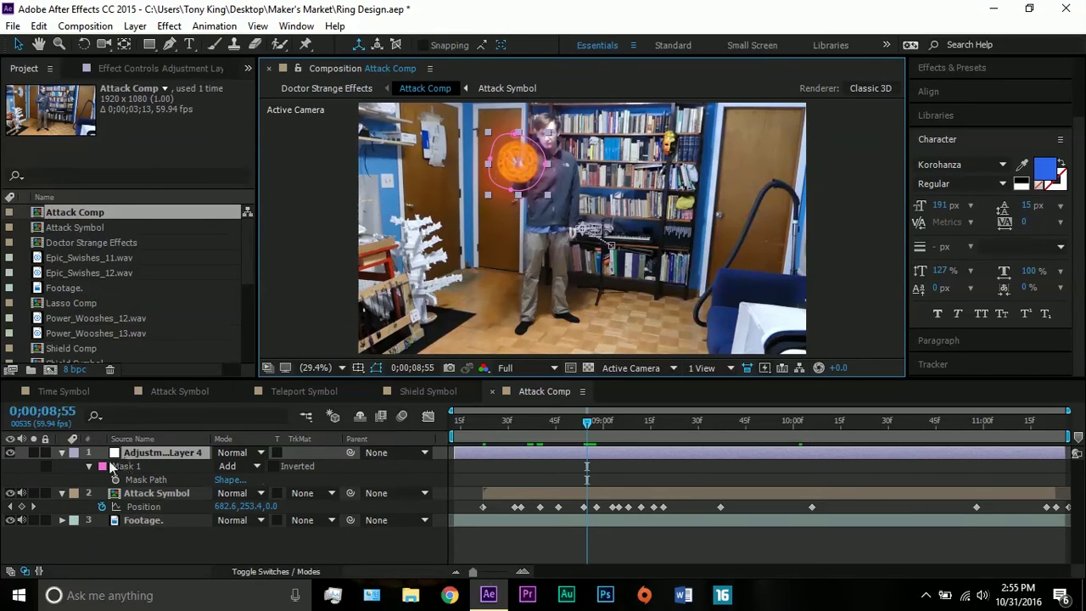
click(590, 436)
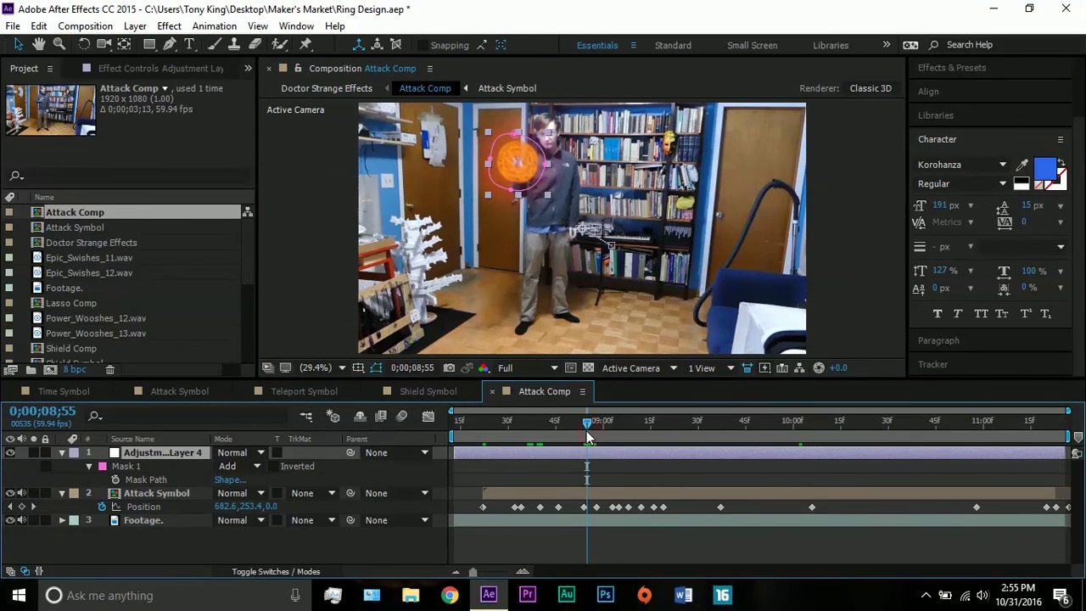
key(p)
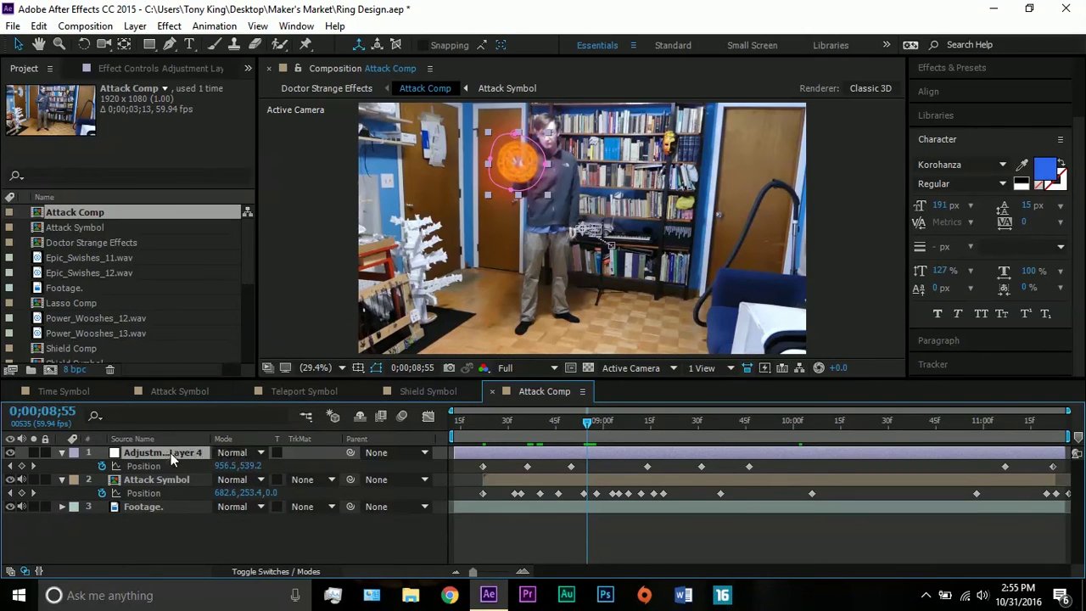
key(m)
click(89, 466)
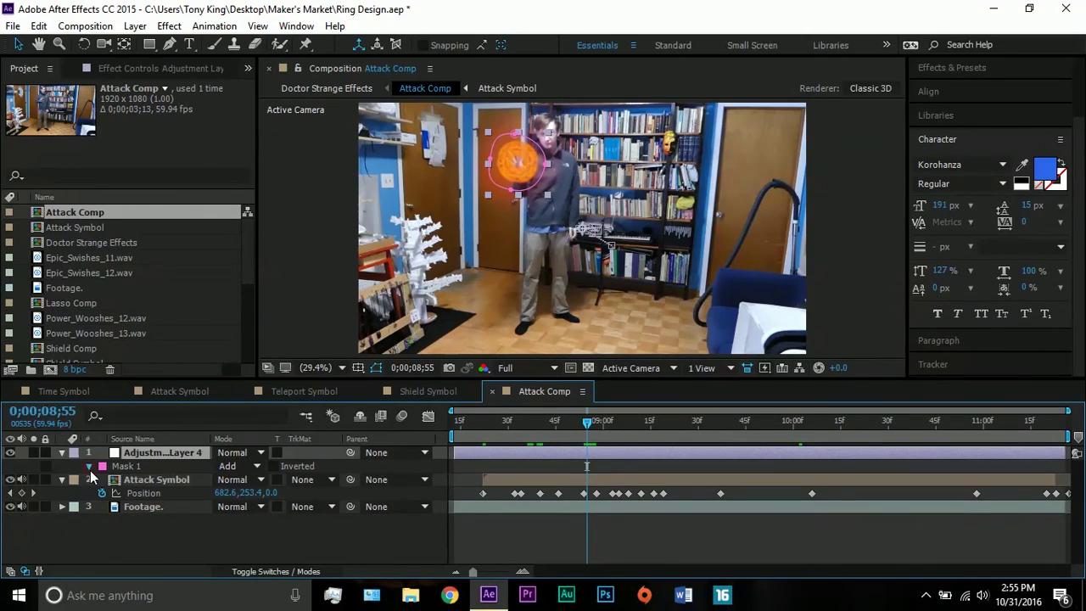
click(89, 467)
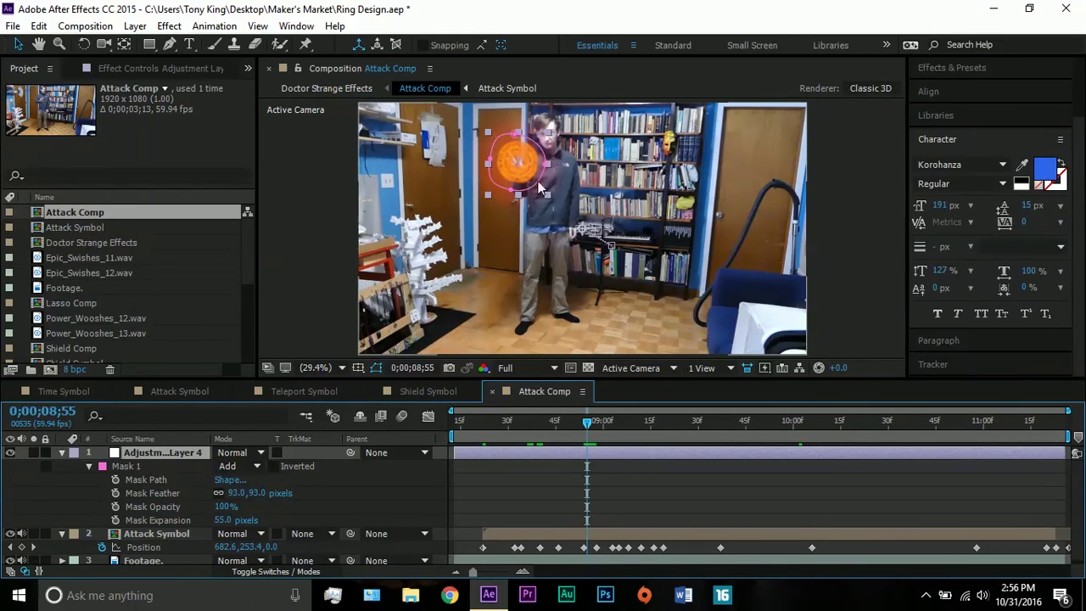
- Review Adjustment Layer 4's Gaussian Blur at 7.5 and its raised RGB Curves in Effect Controls
click(178, 67)
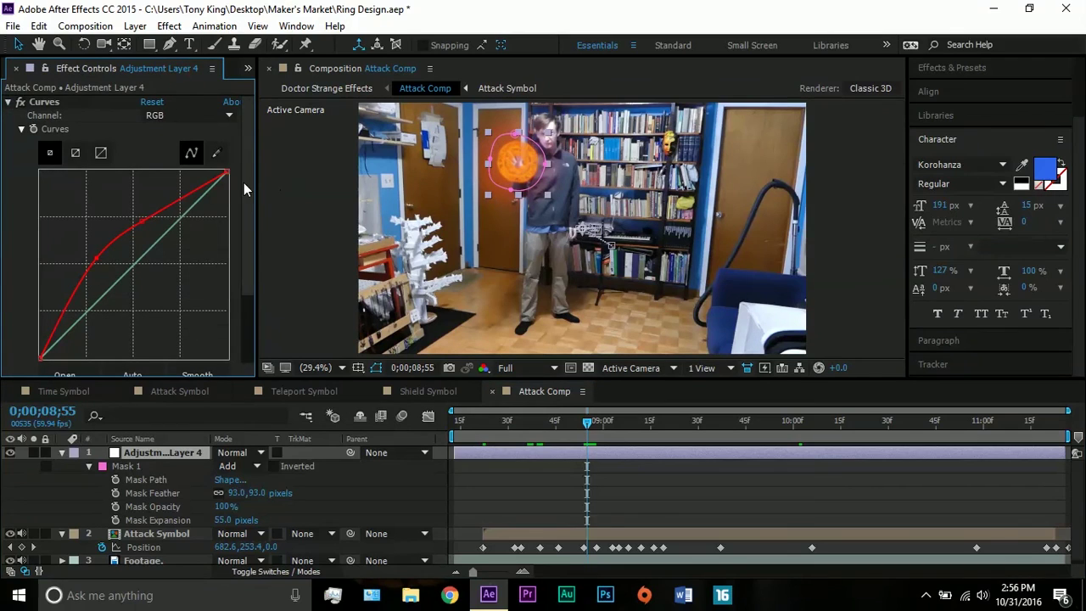
drag(243, 183, 261, 263)
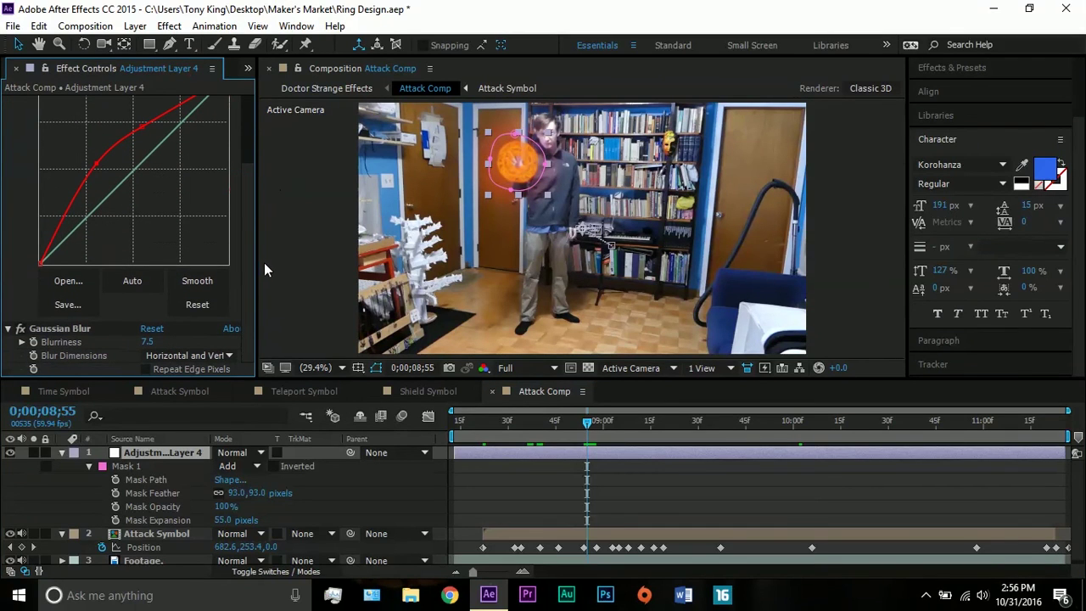
click(73, 331)
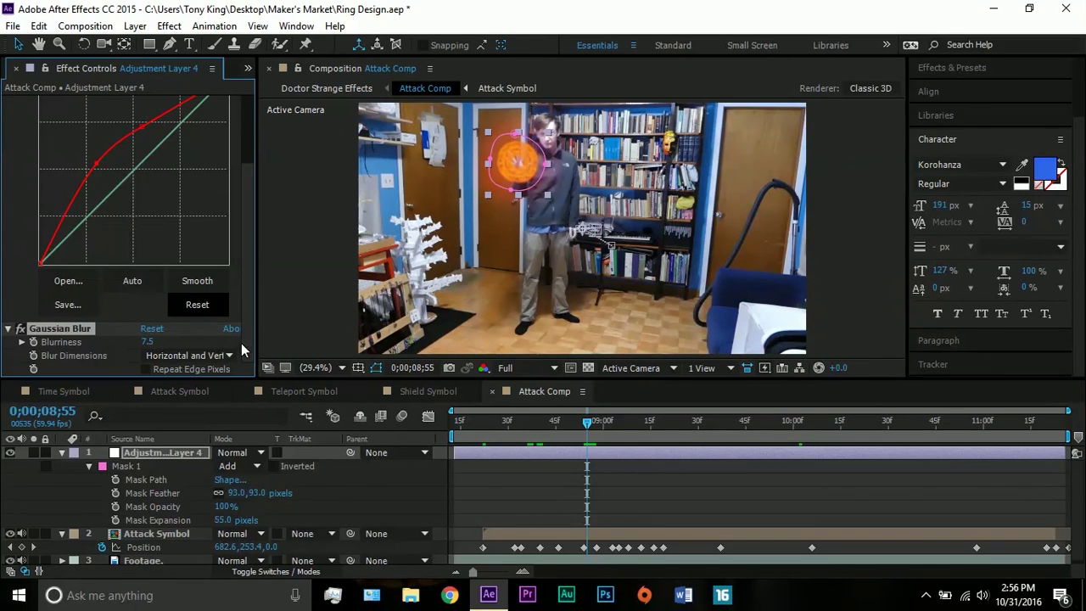
scroll(243, 341, up, 3)
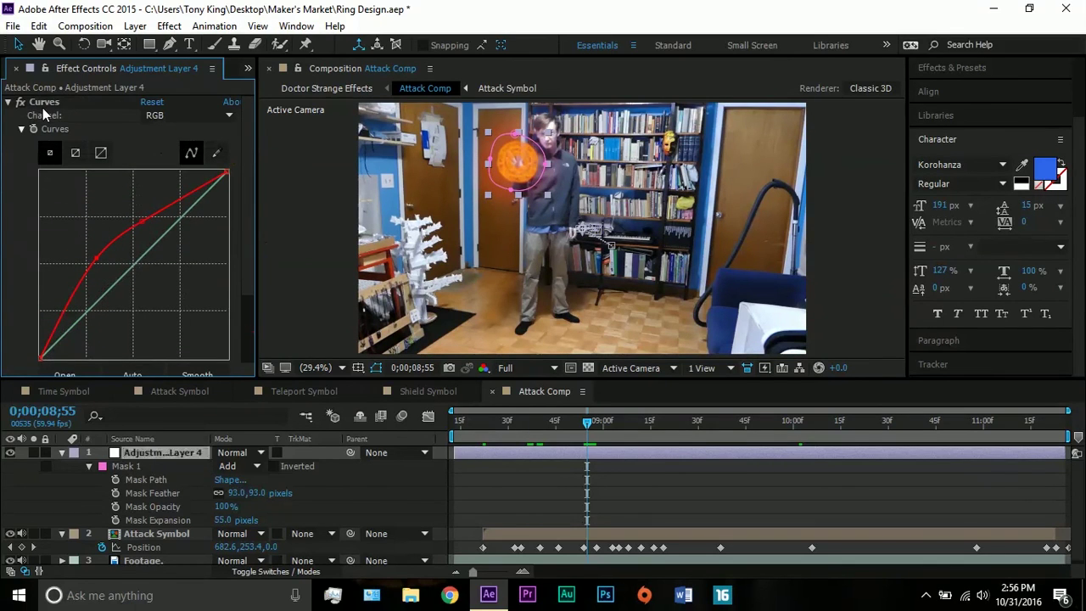
click(43, 104)
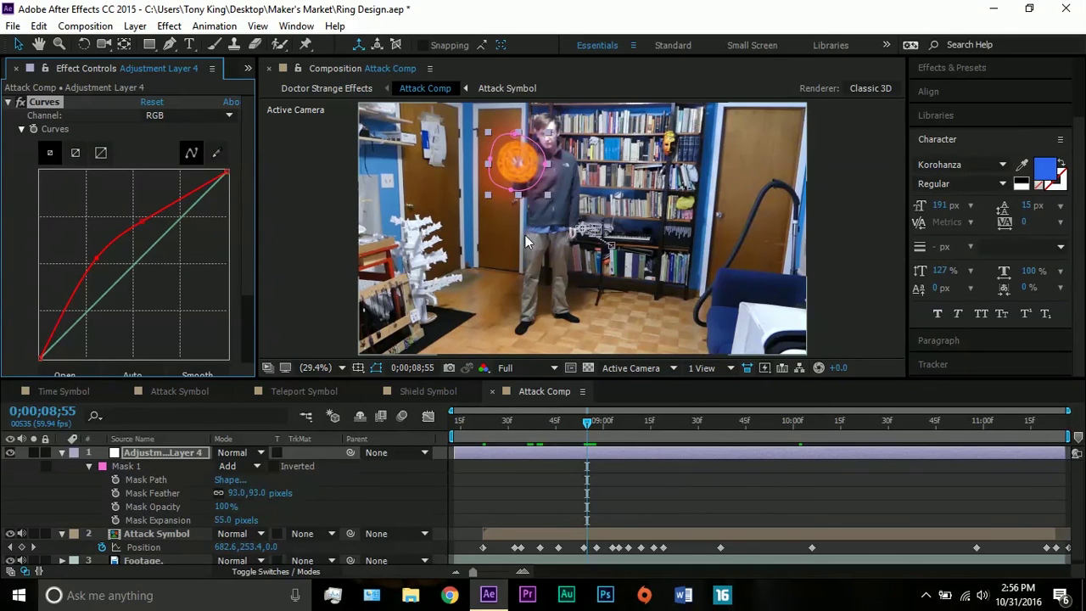
- Toggle Attack Symbol's Glow to compare the orb and review its 43.1% threshold, 111.0 radius settings
click(553, 535)
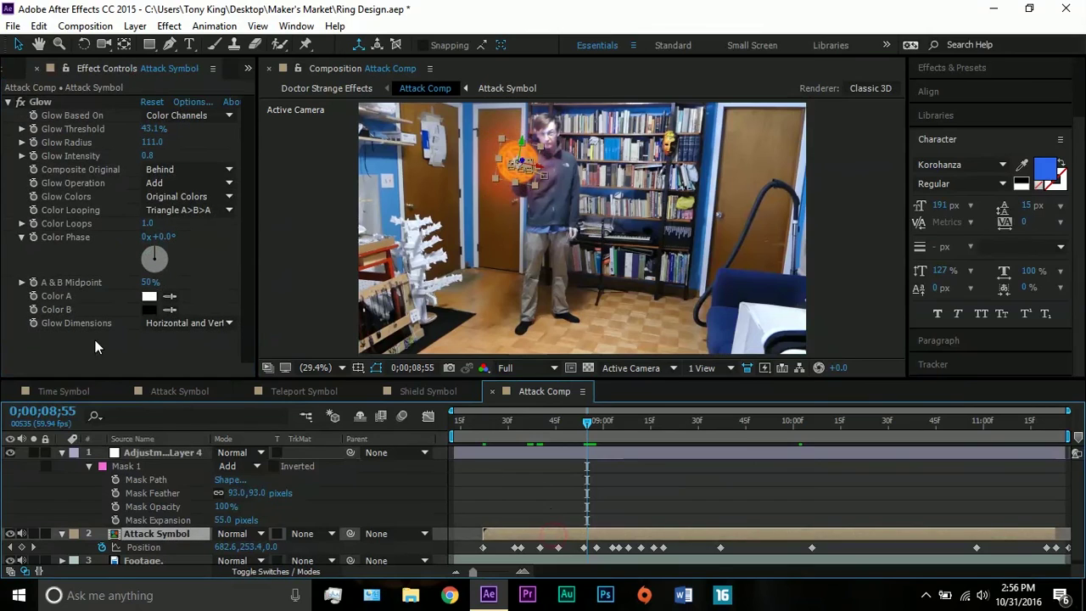
click(21, 102)
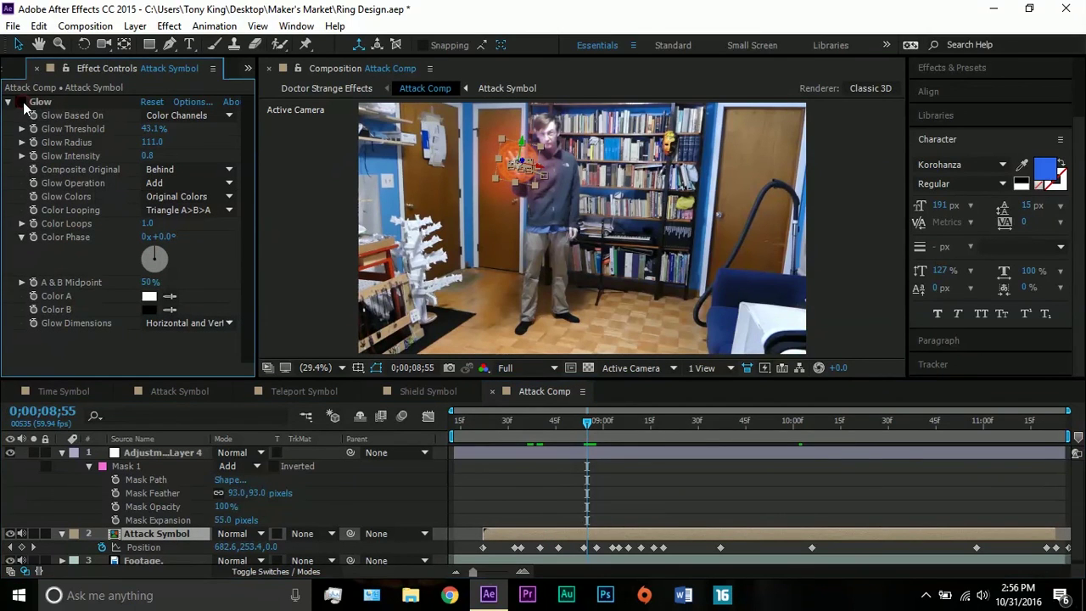
click(415, 261)
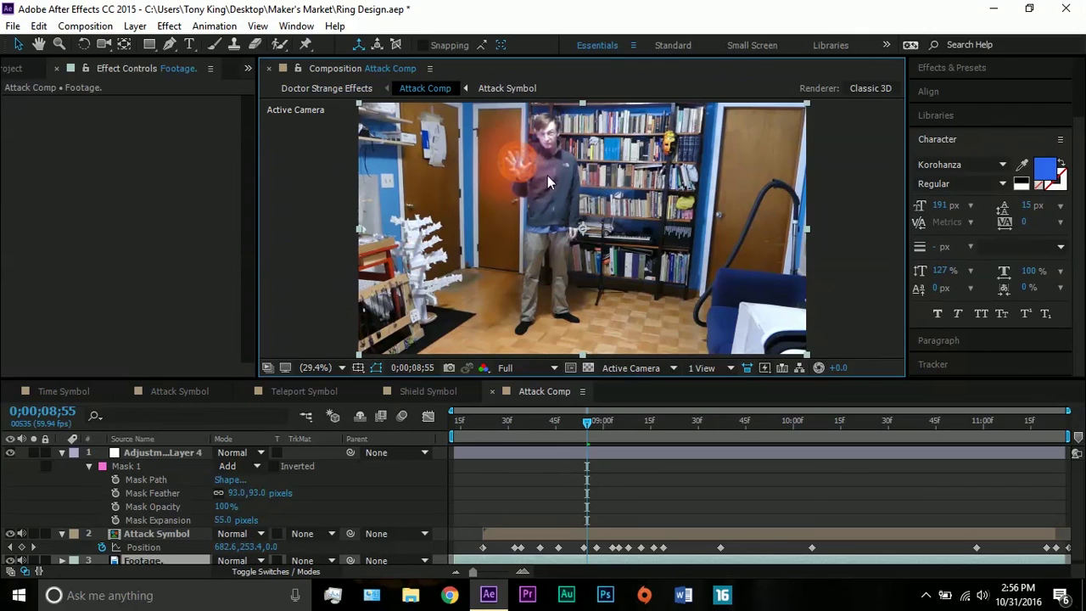
click(595, 531)
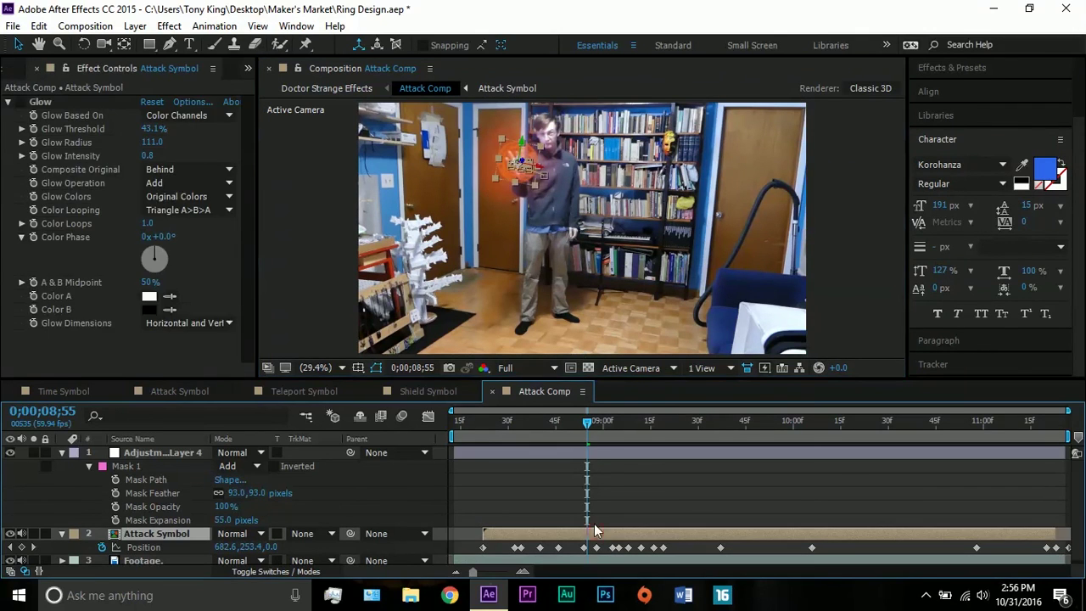
click(585, 509)
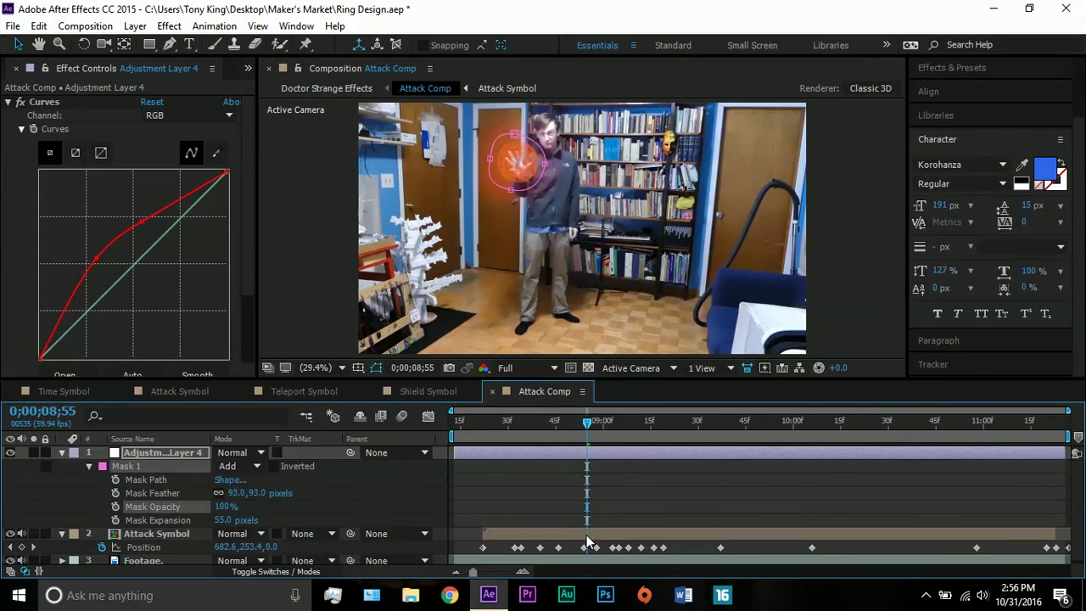
click(586, 535)
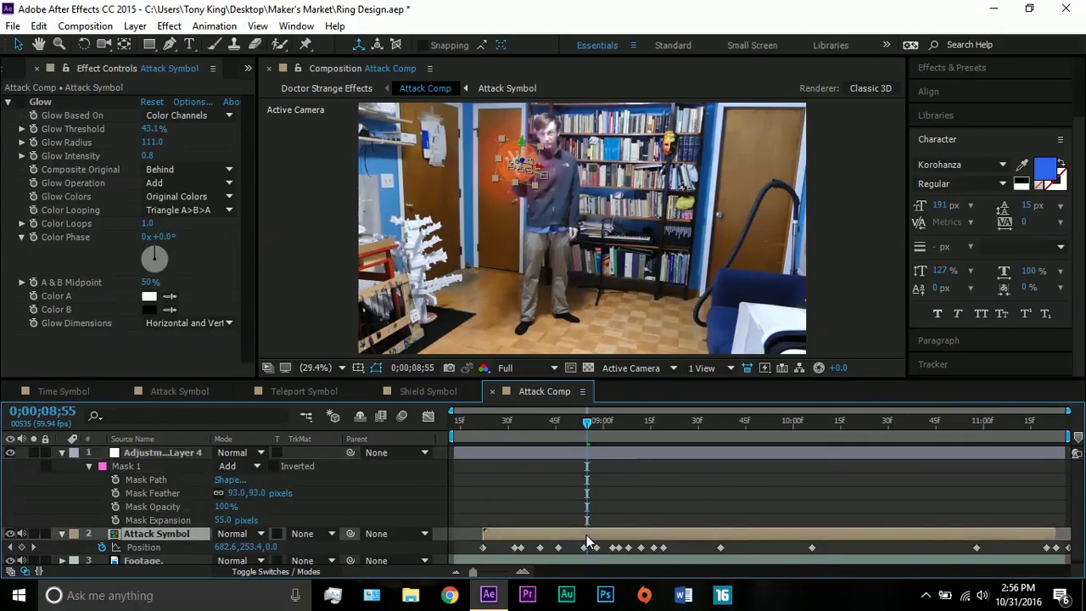
click(24, 103)
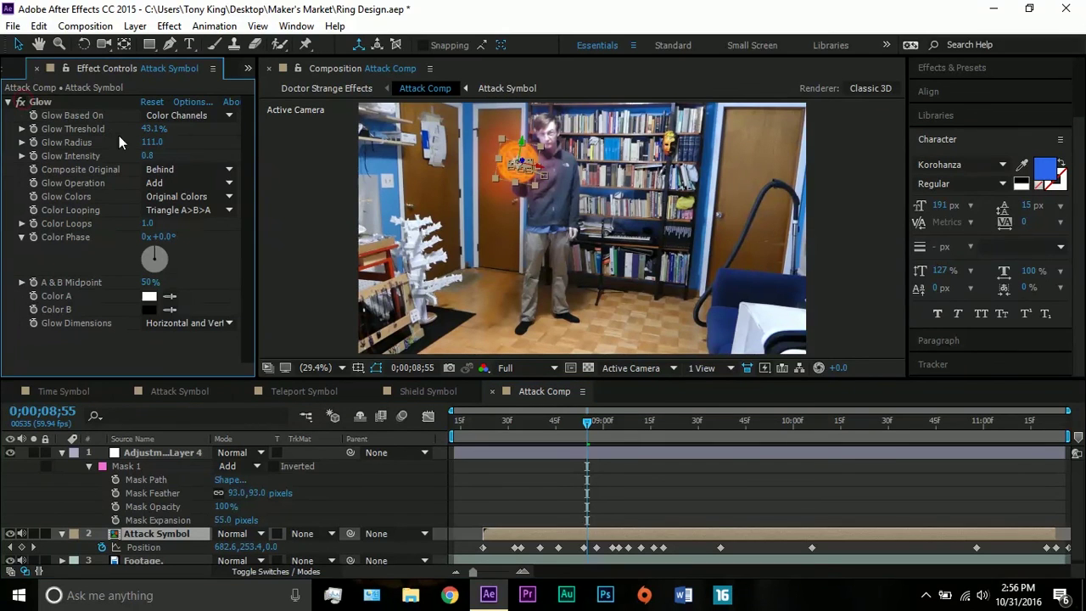
click(285, 204)
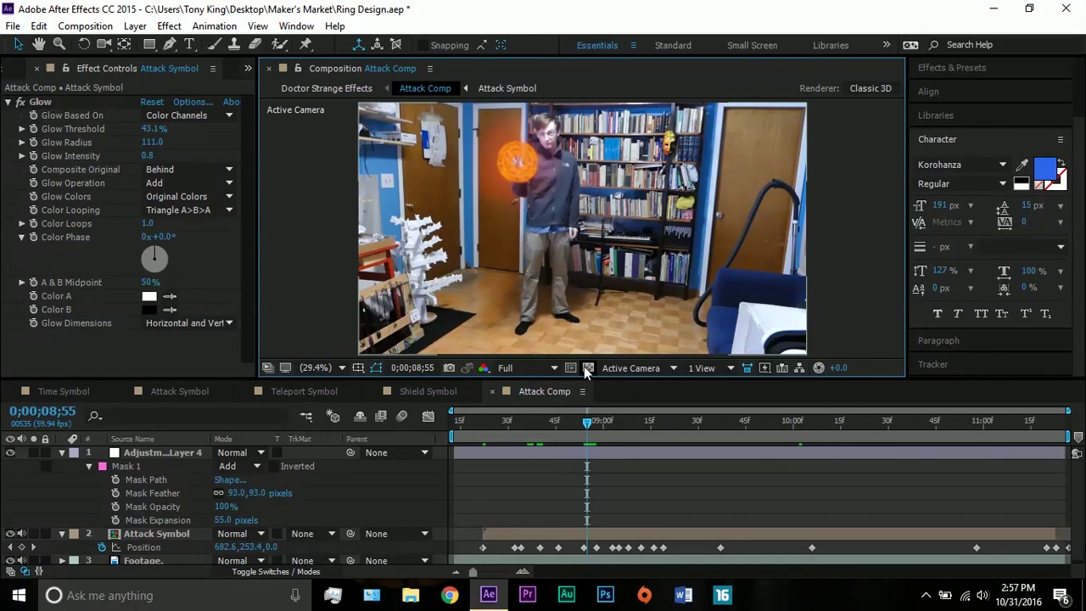
- Advance to frame 0;00;08;56 and reselect Adjustment Layer 4, then Attack Symbol
click(584, 434)
drag(585, 429, 587, 429)
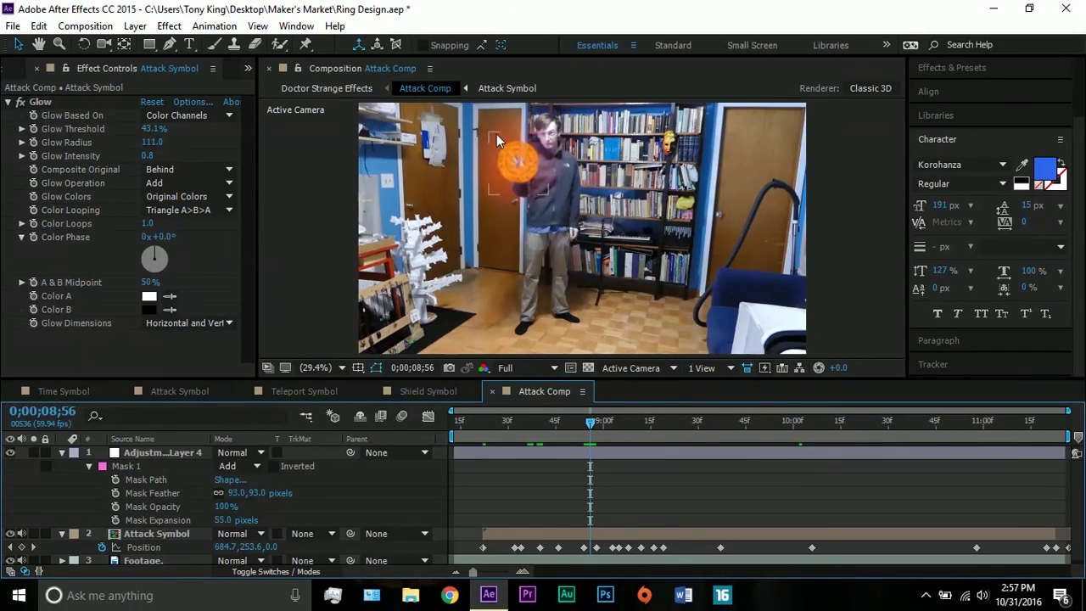
click(519, 166)
click(519, 165)
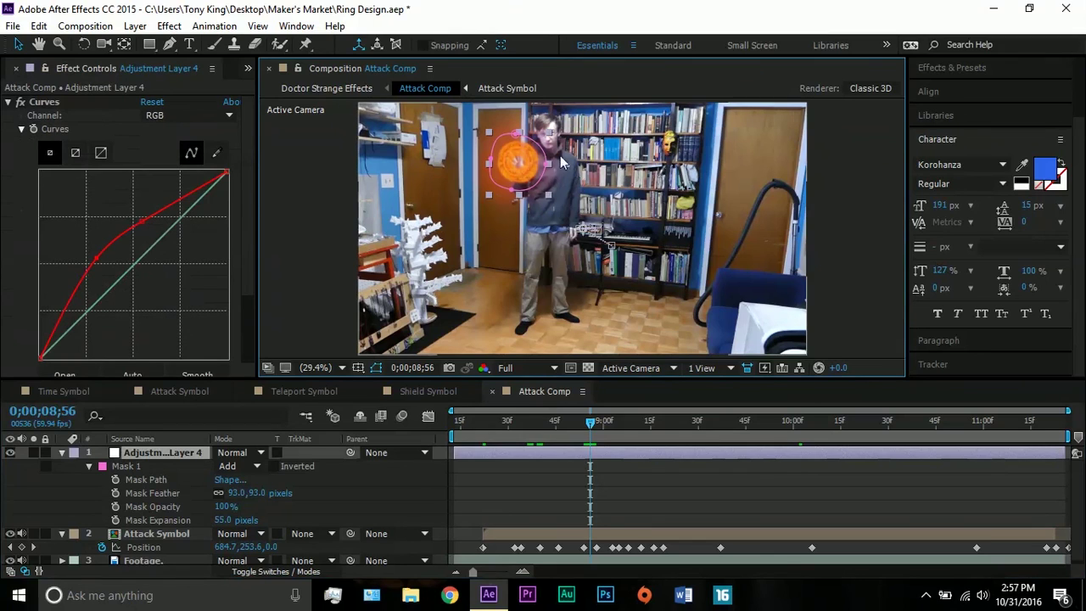
click(563, 536)
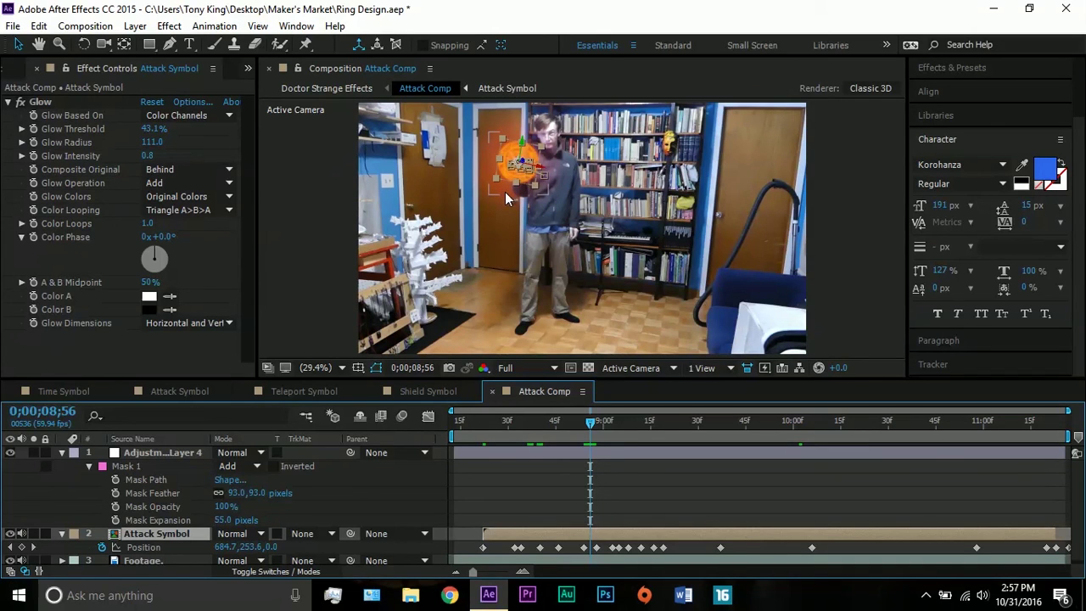
click(853, 275)
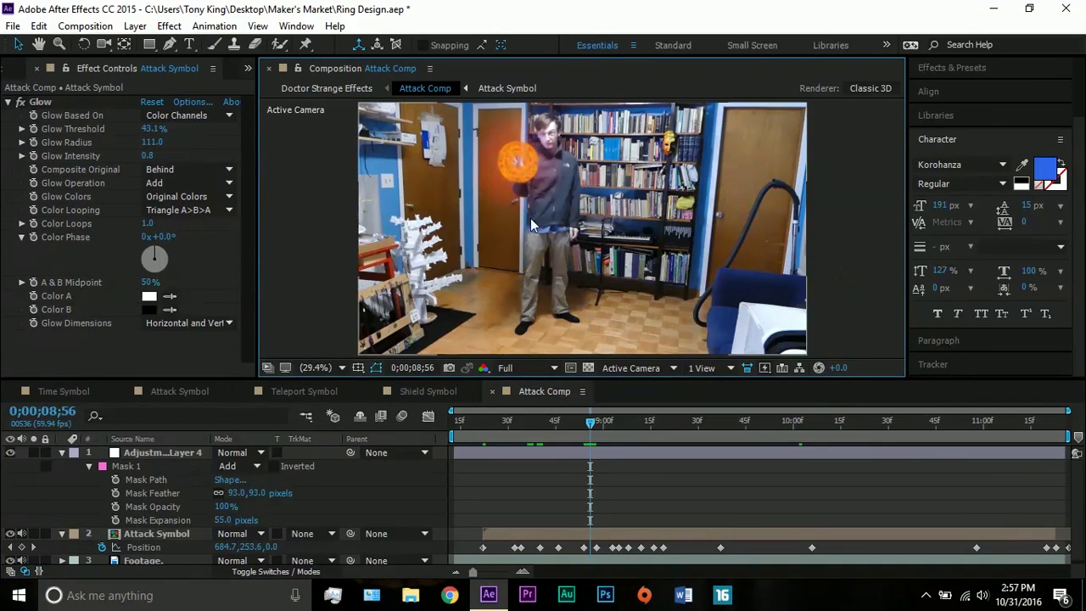
click(512, 168)
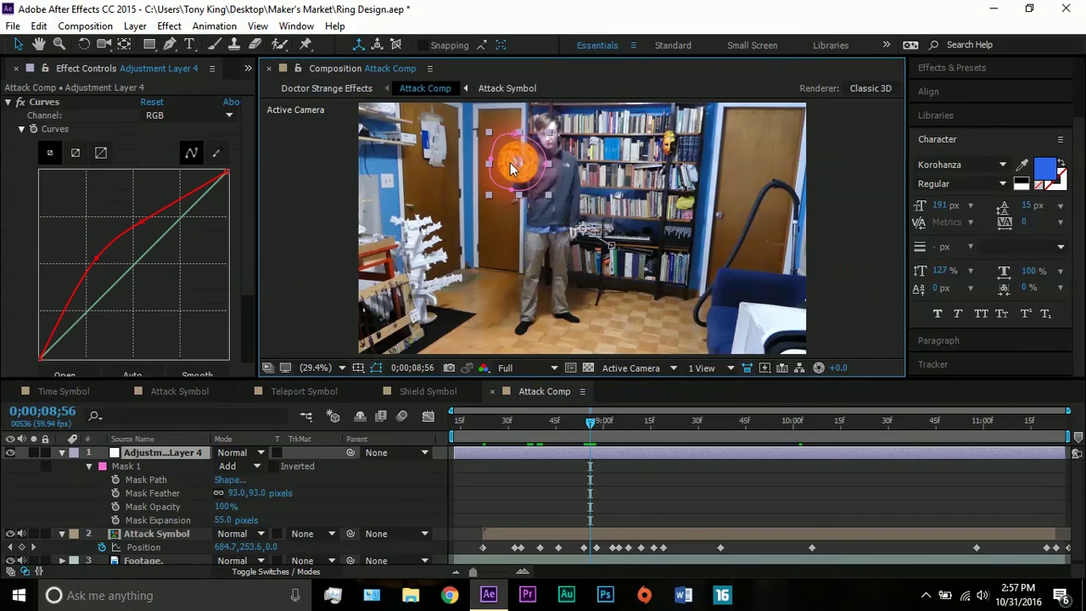
click(585, 533)
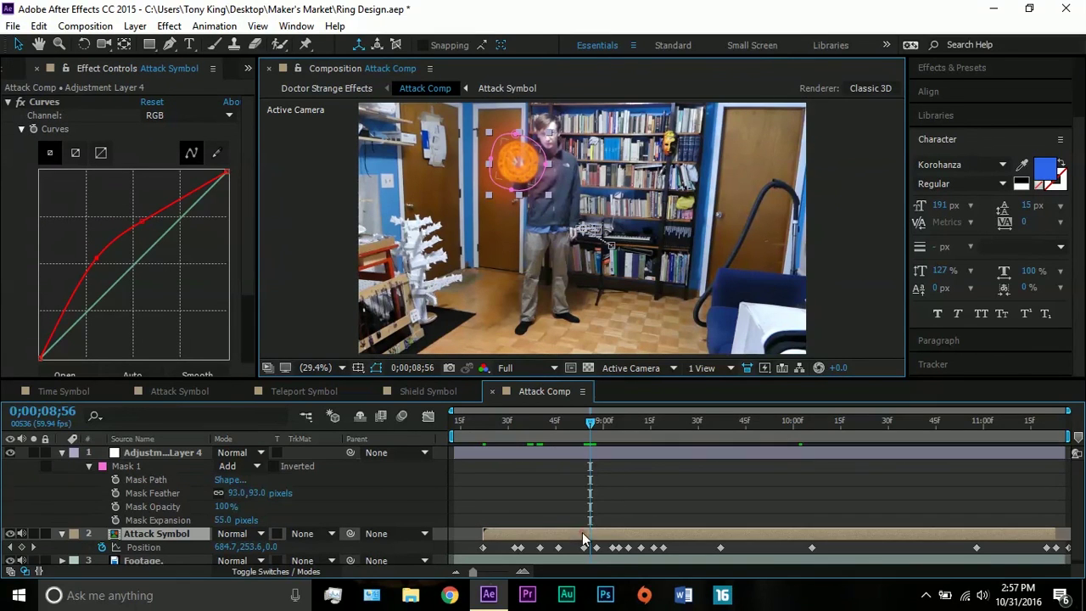
click(656, 485)
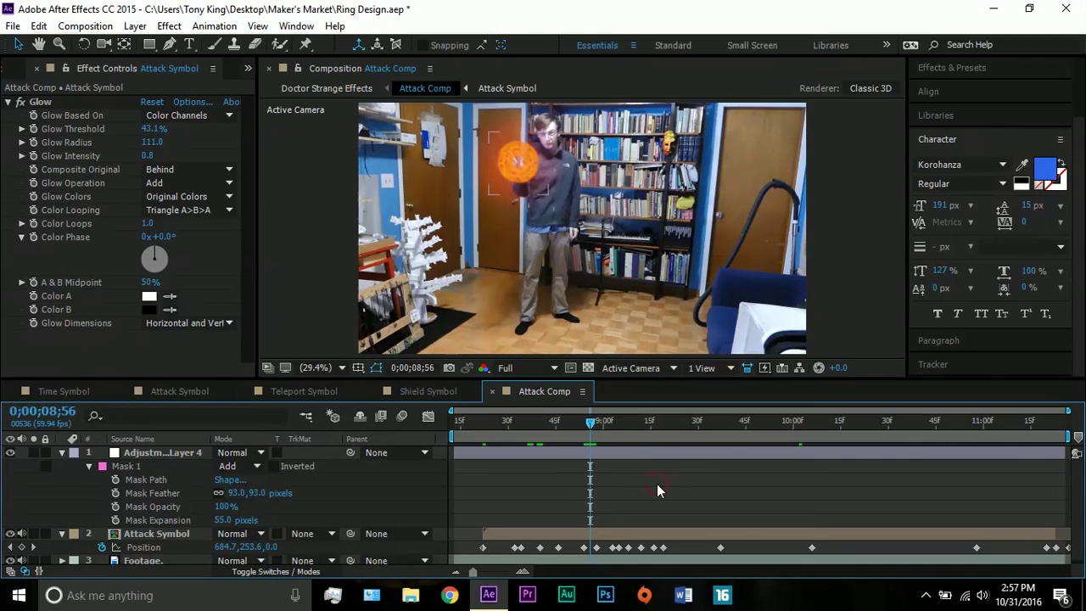